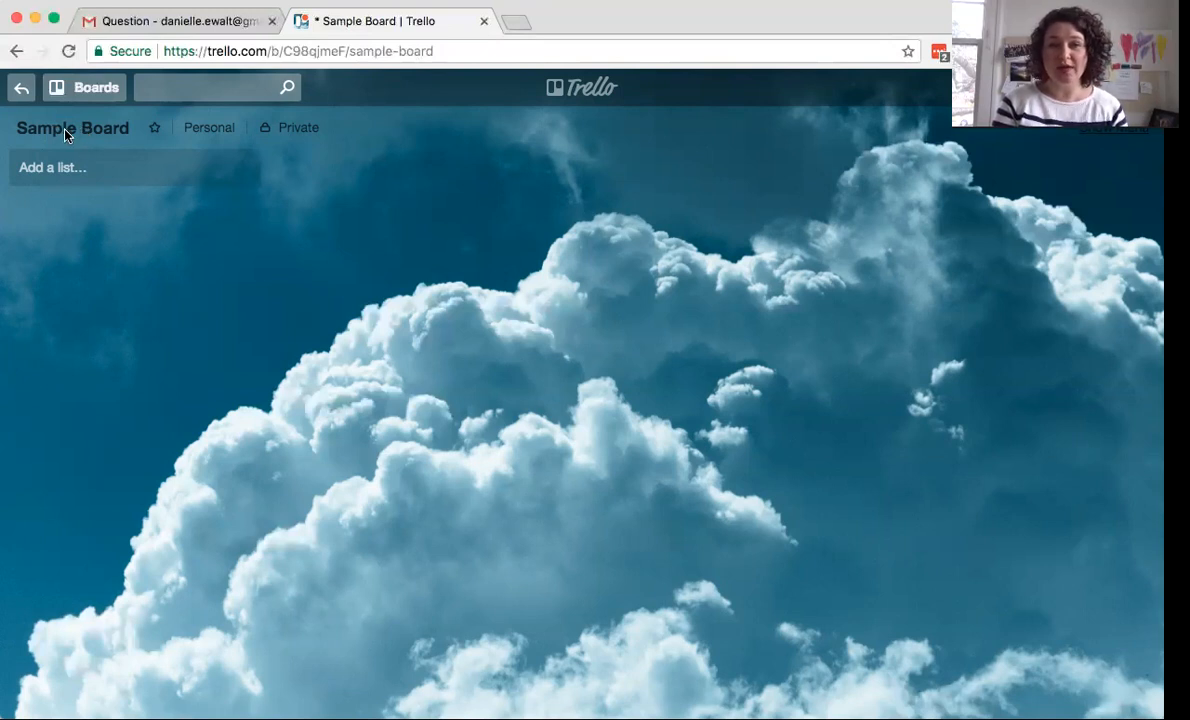
- Browse all boards in the Boards drawer, then close it and return to Sample Board
click(73, 94)
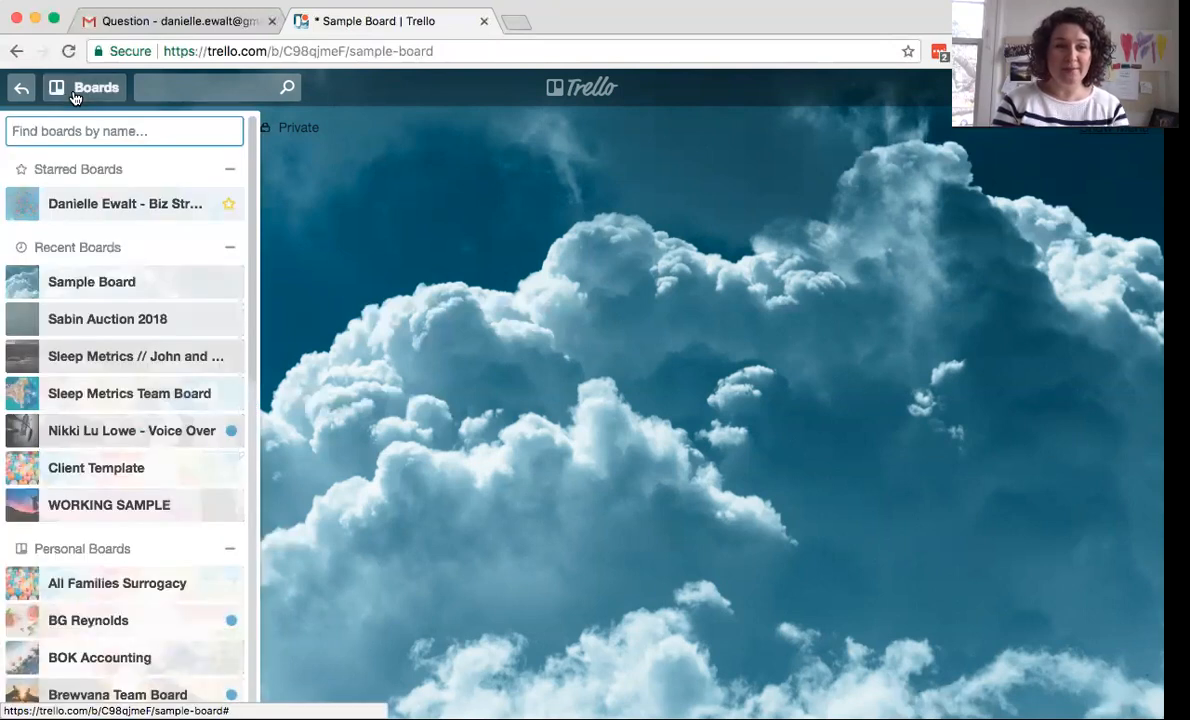
click(73, 94)
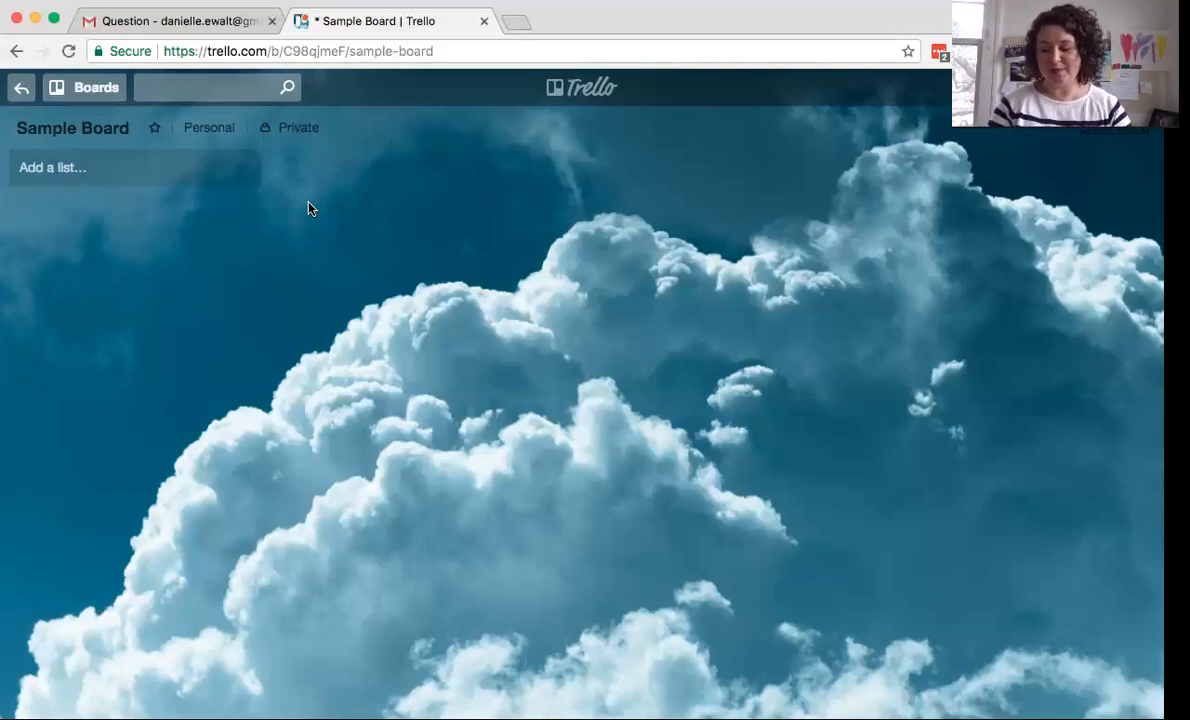
- Create the board's first list, named 'Q1 Goal 1: Hire Biller'
click(97, 170)
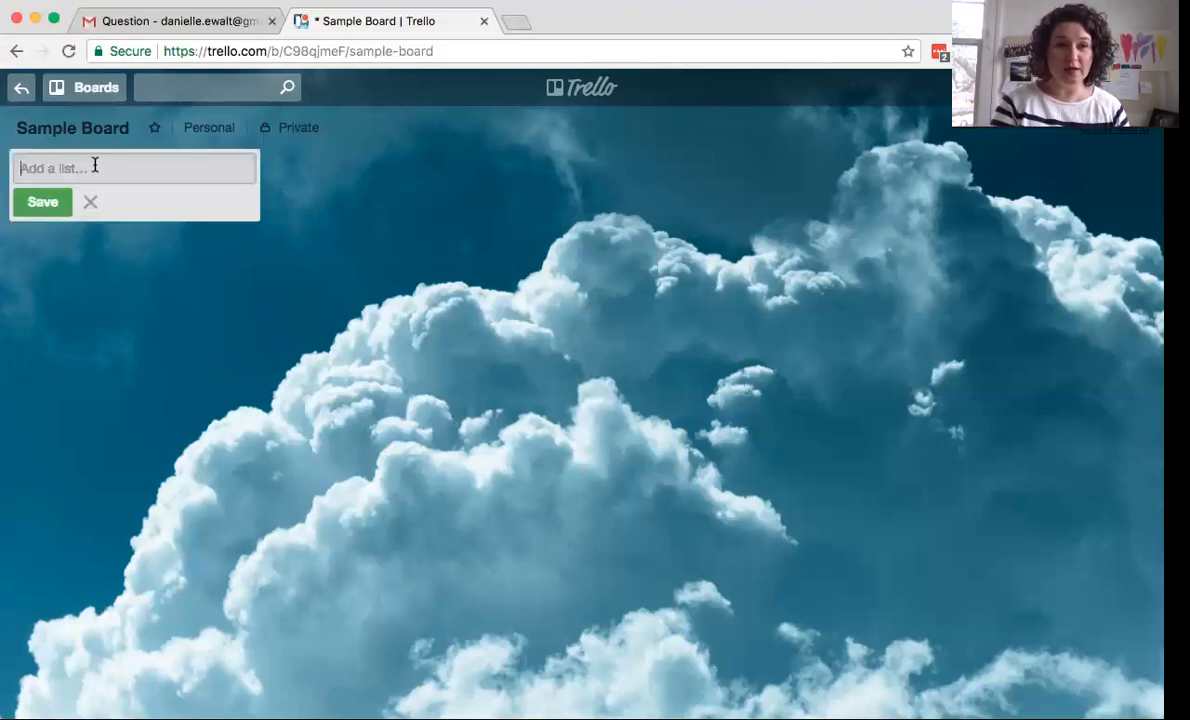
click(277, 206)
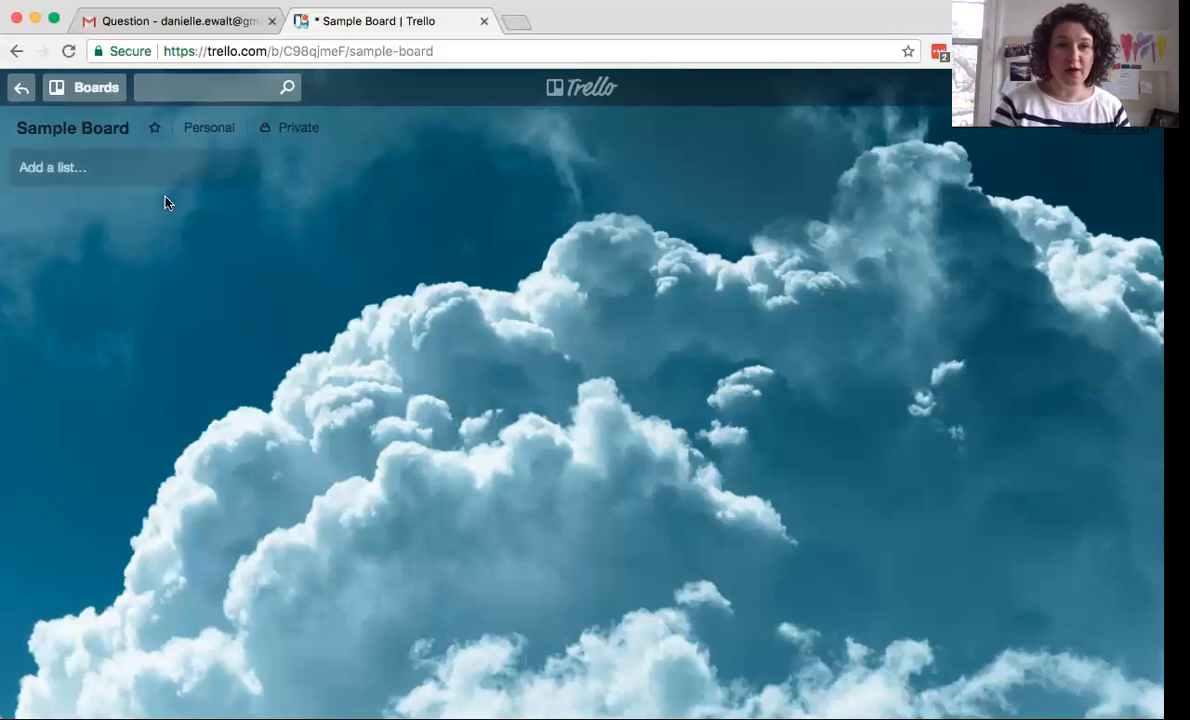
click(113, 168)
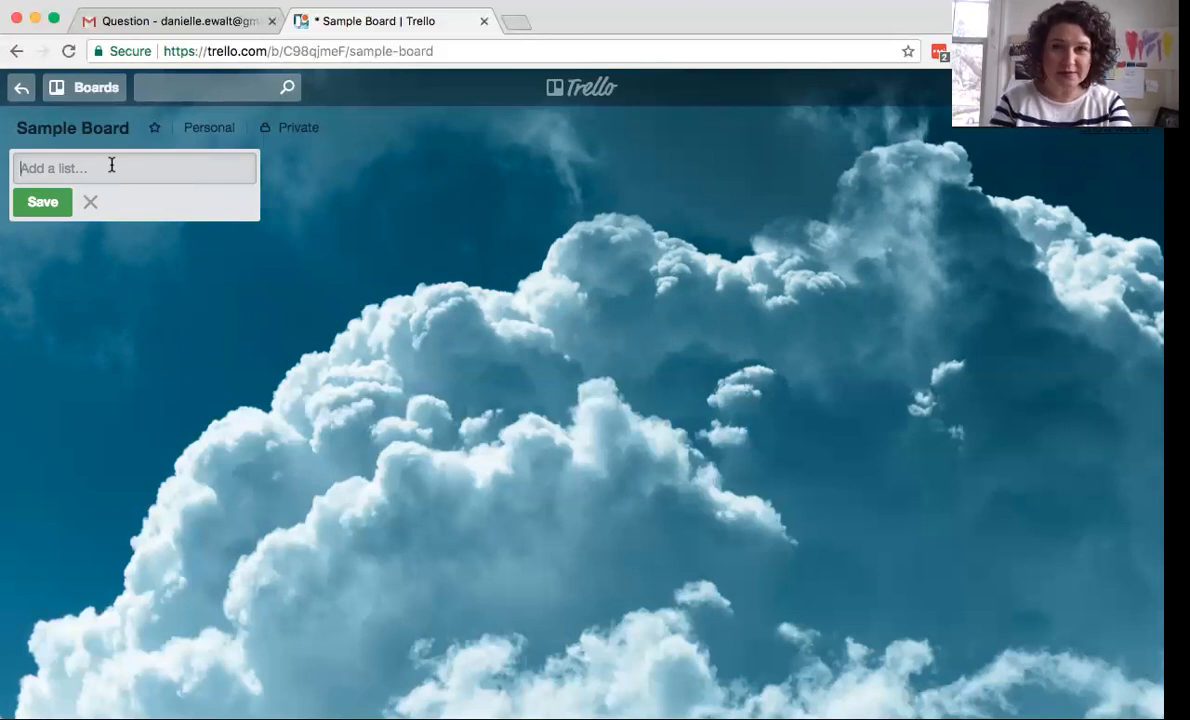
text(Q)
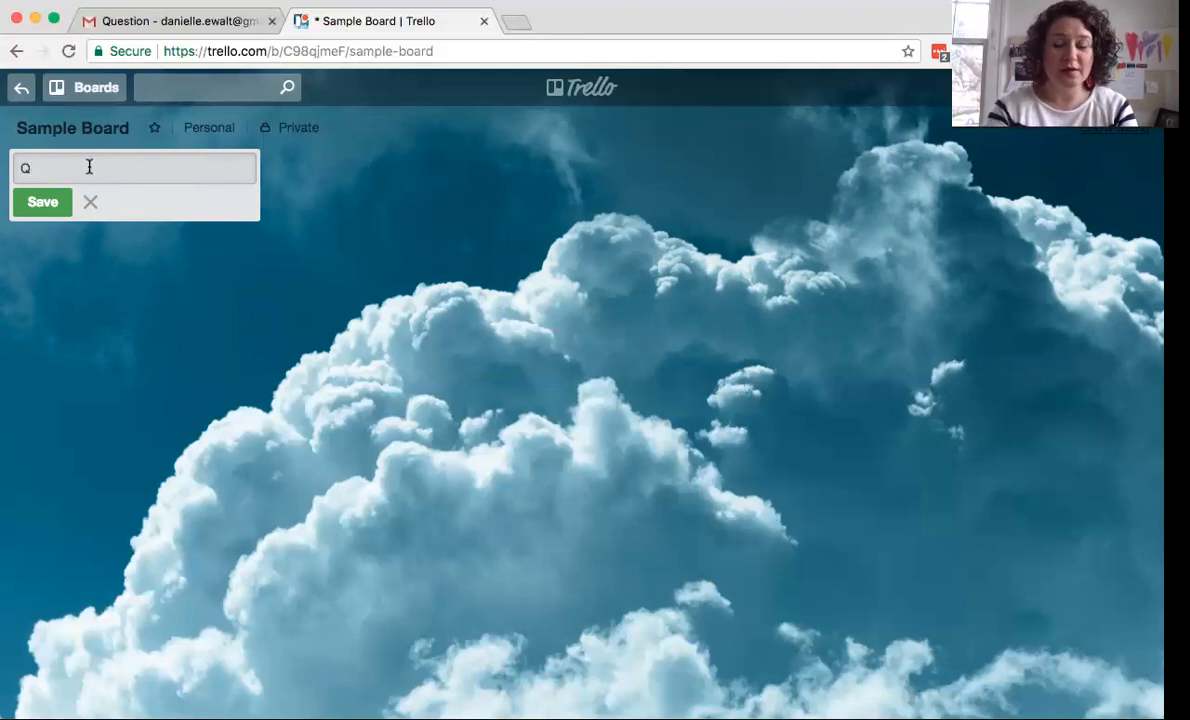
text(1)
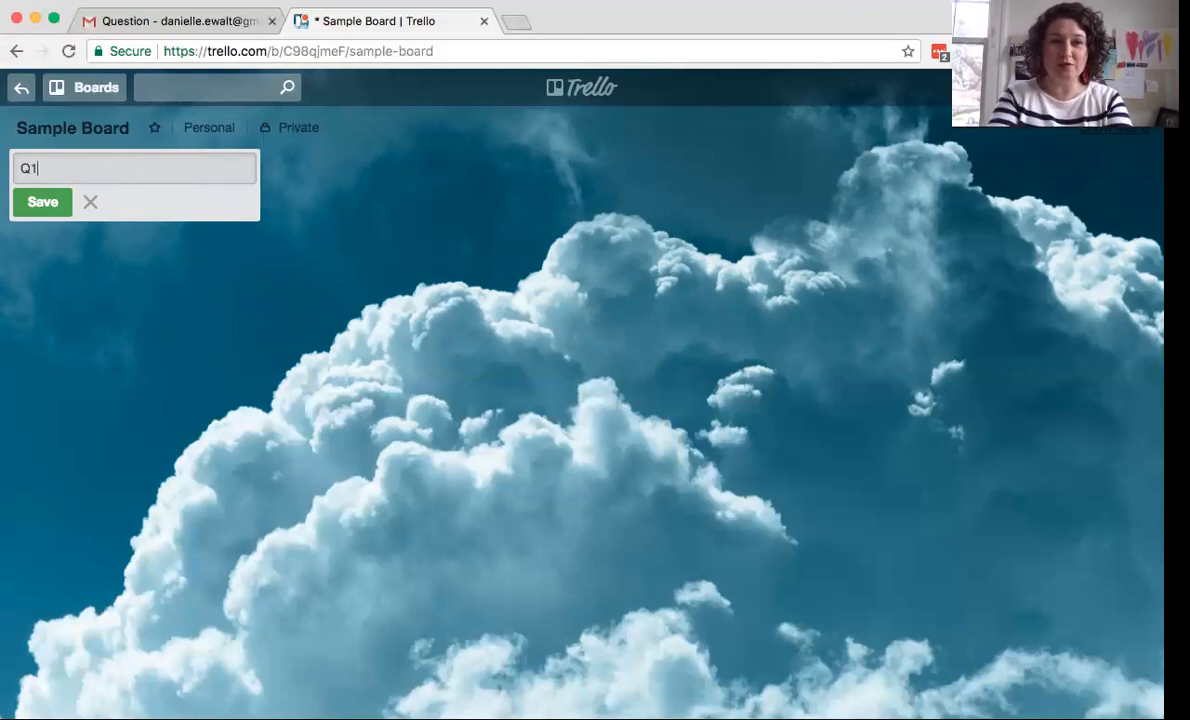
text( Goal)
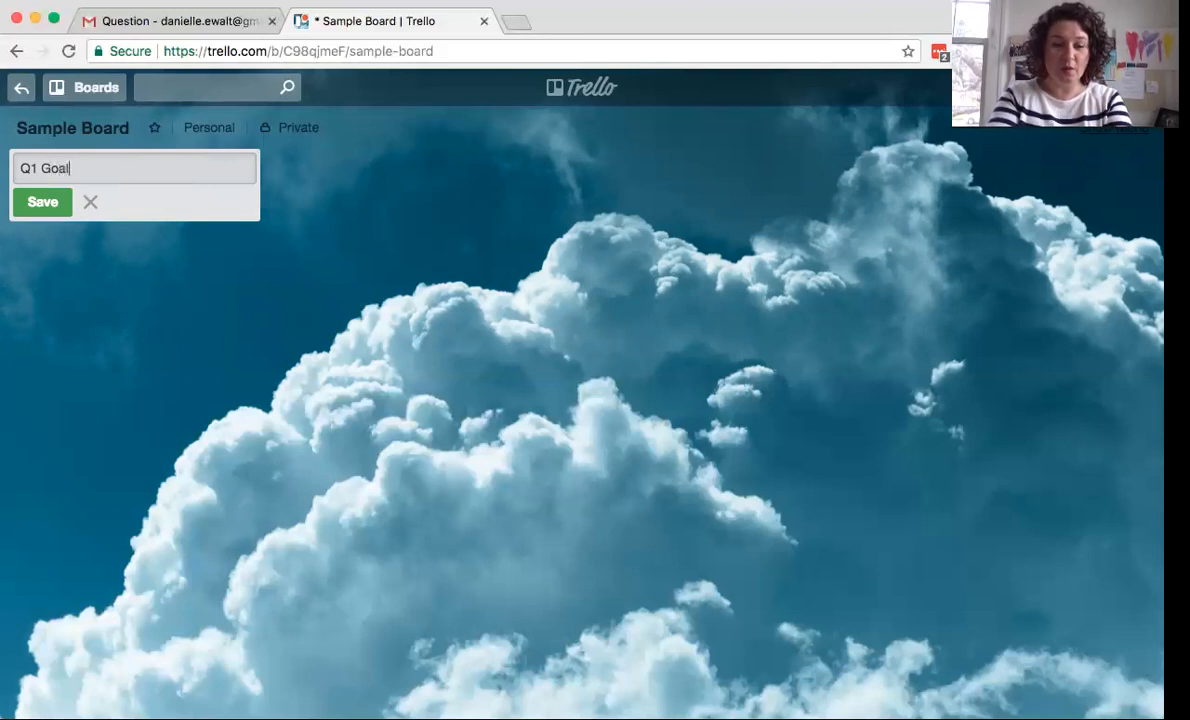
text( 1: Hire B)
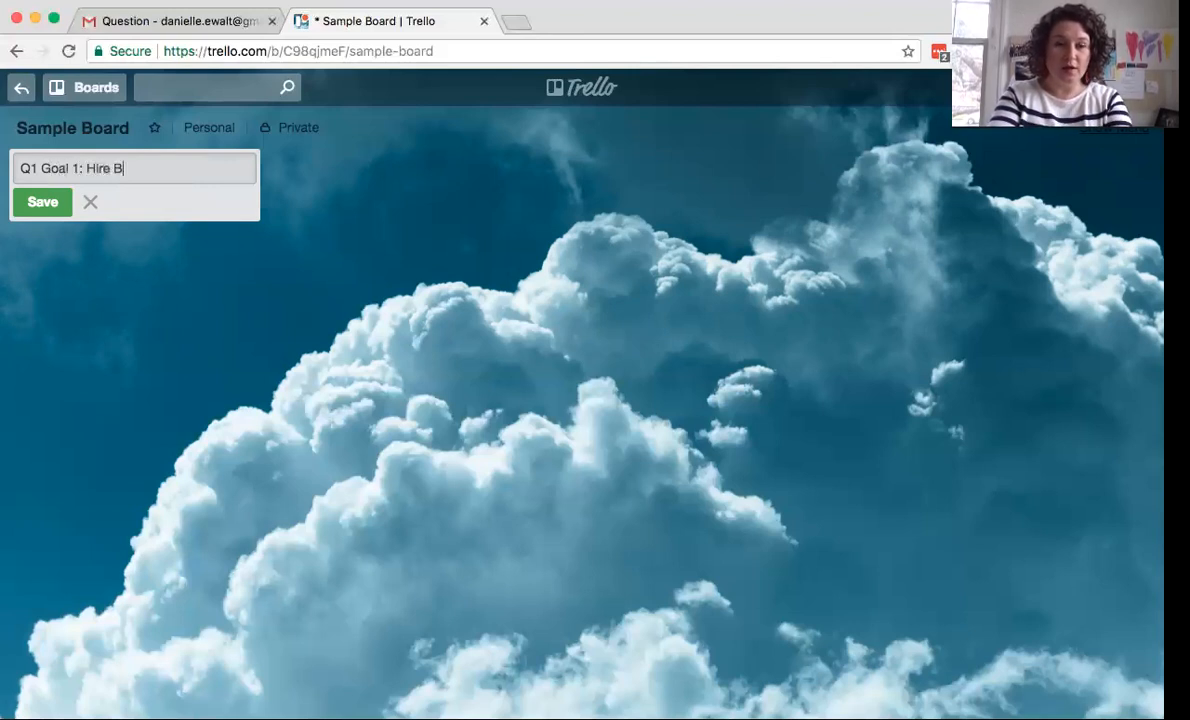
text(iller)
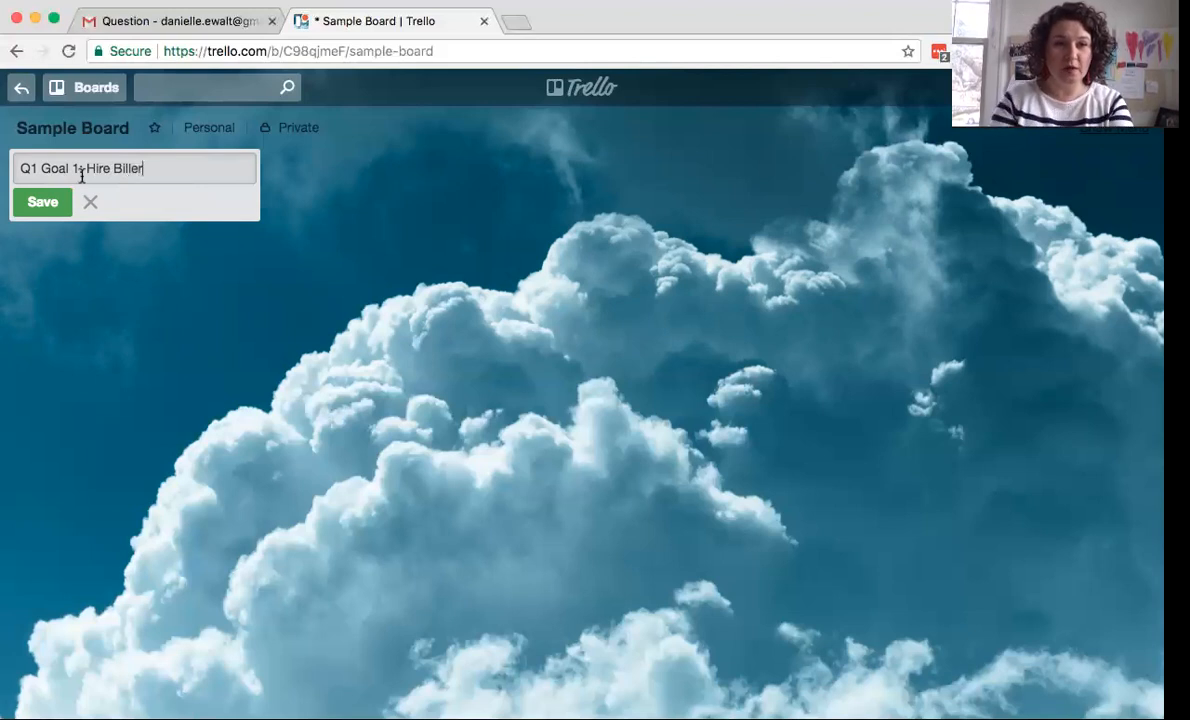
click(57, 203)
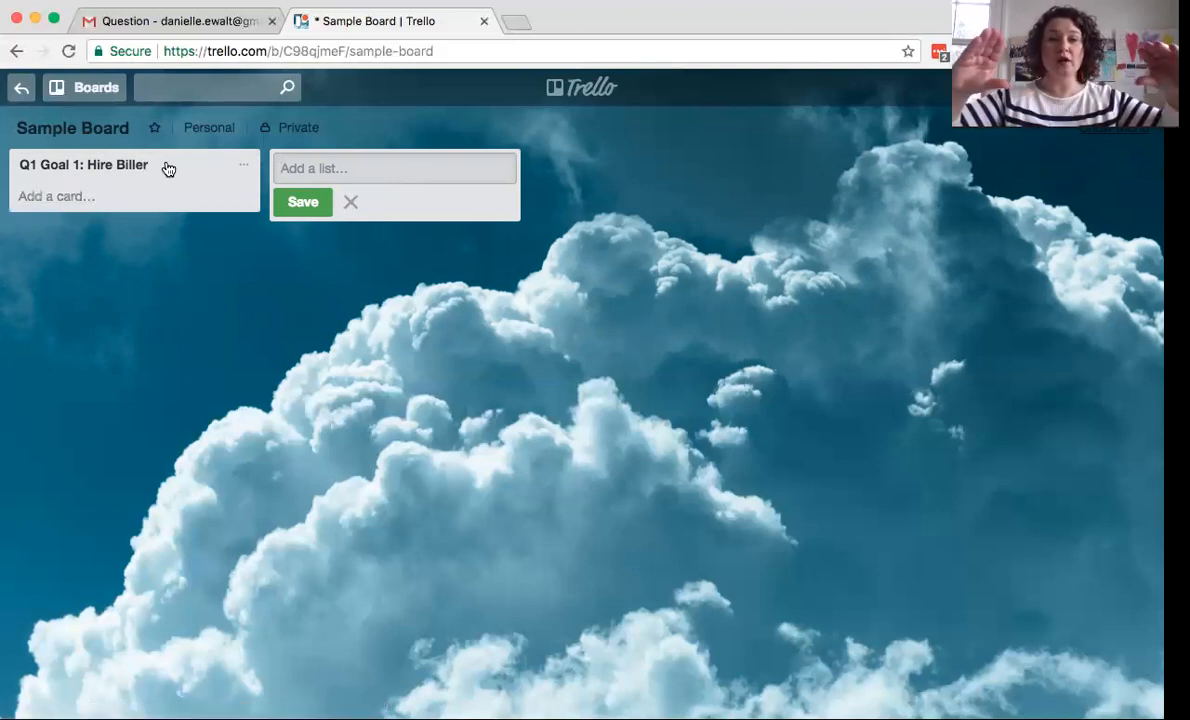
- Add the cards 'Write Job Description' and 'Post Job Description' to the Hire Biller list
click(63, 200)
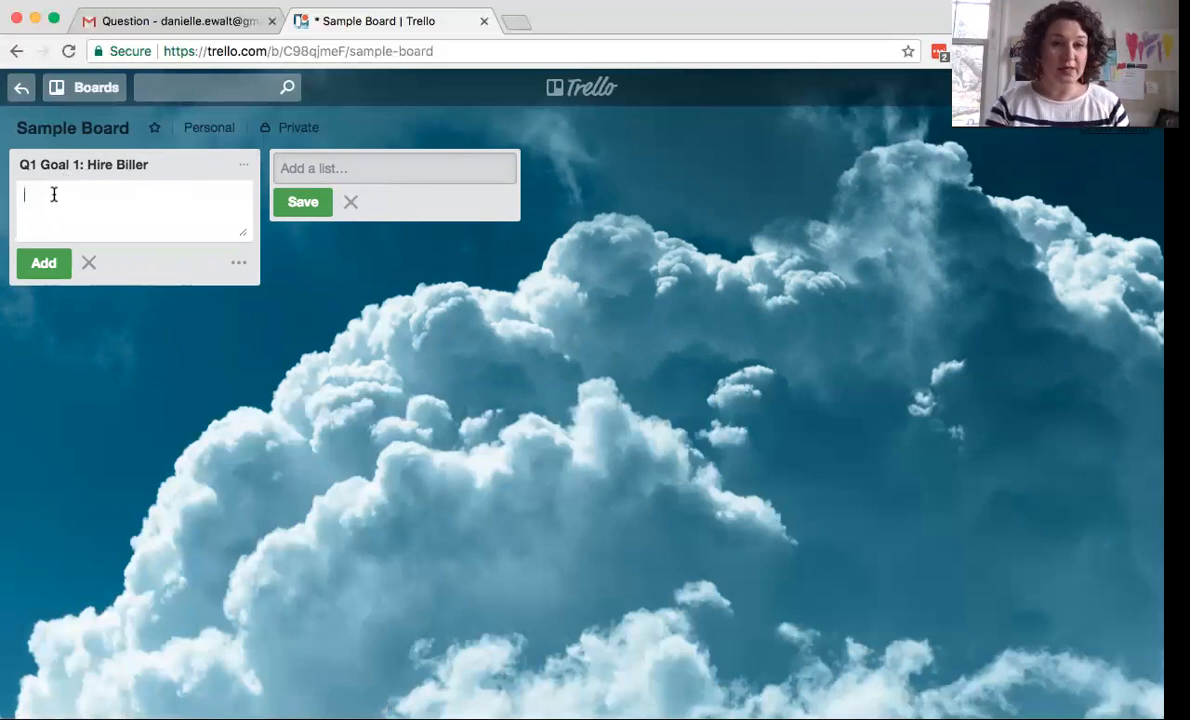
text(Po)
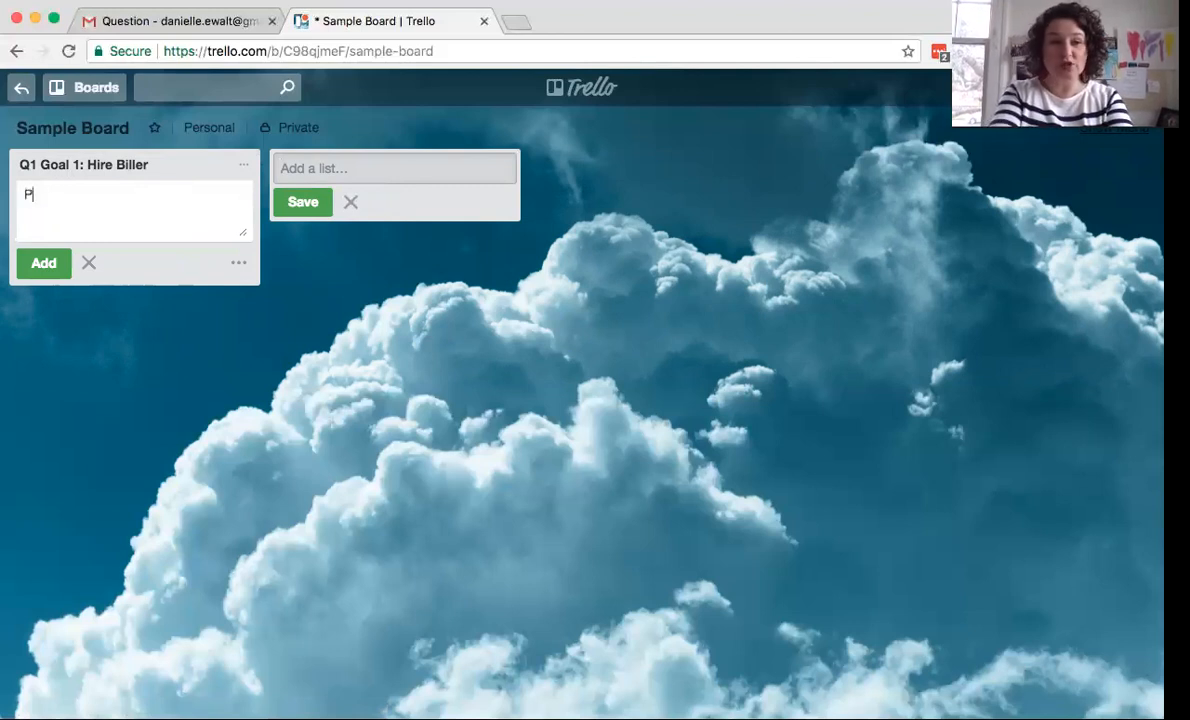
key(BackSpace)
key(BackSpace)
text(W)
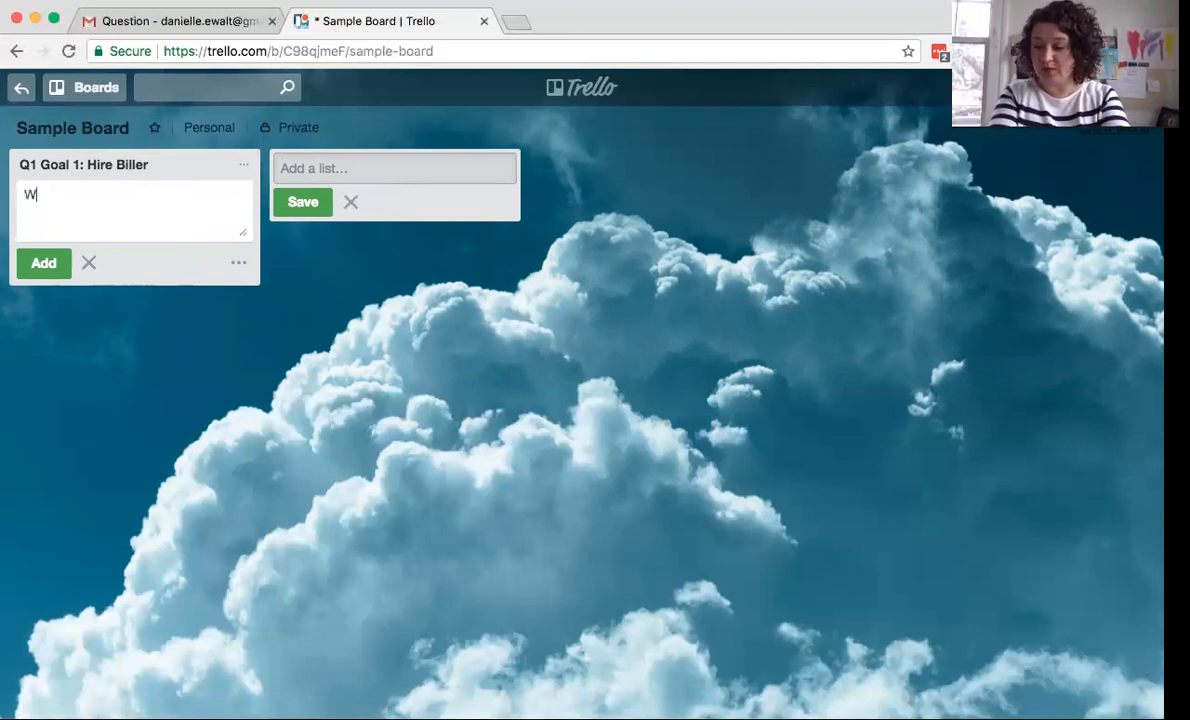
text(rite Jo)
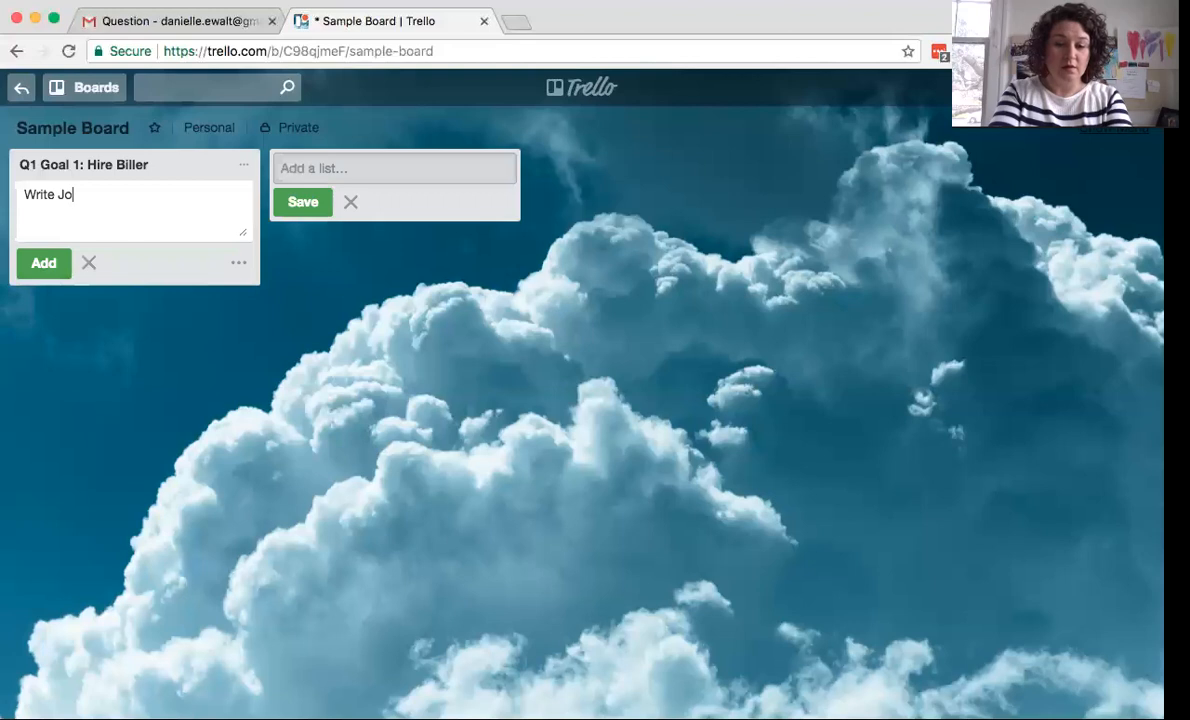
text(b Description)
key(Return)
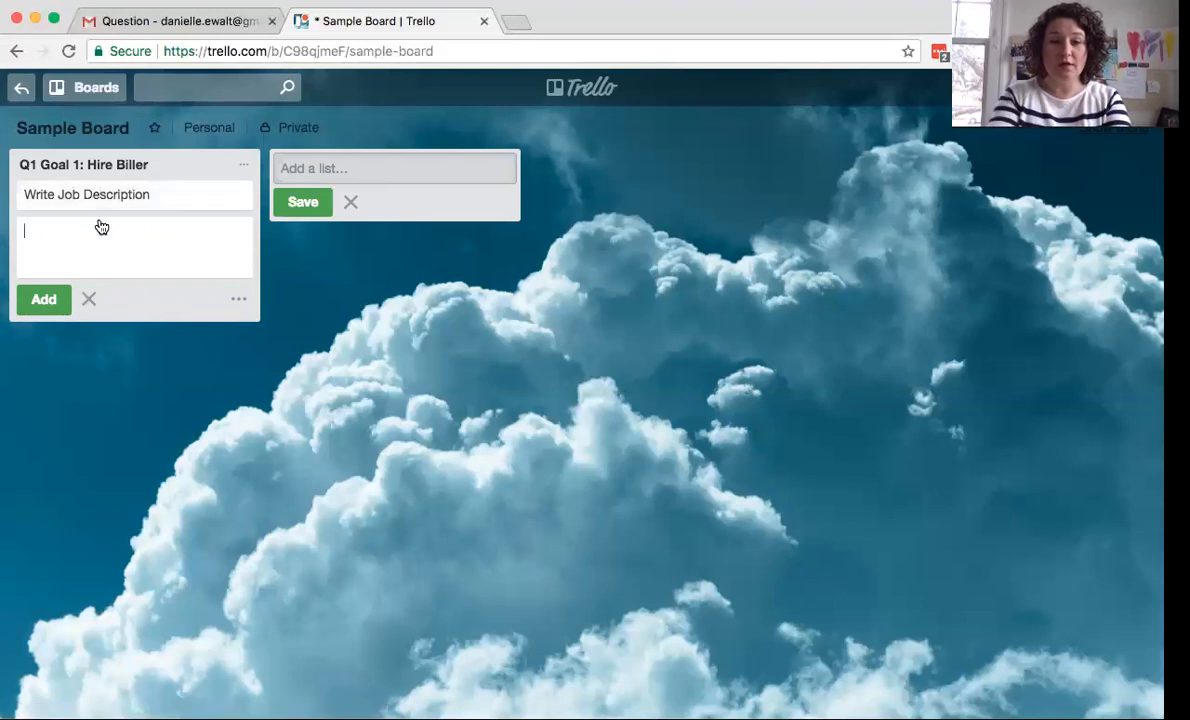
text(Pos)
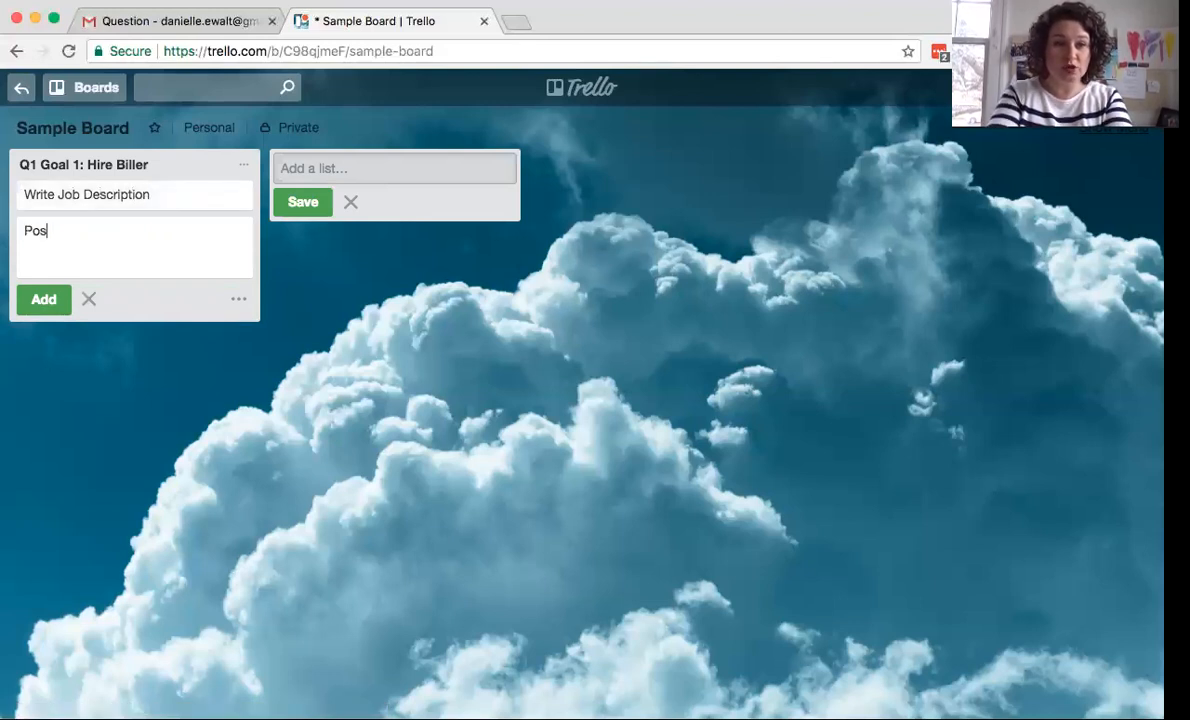
text(t Job Des)
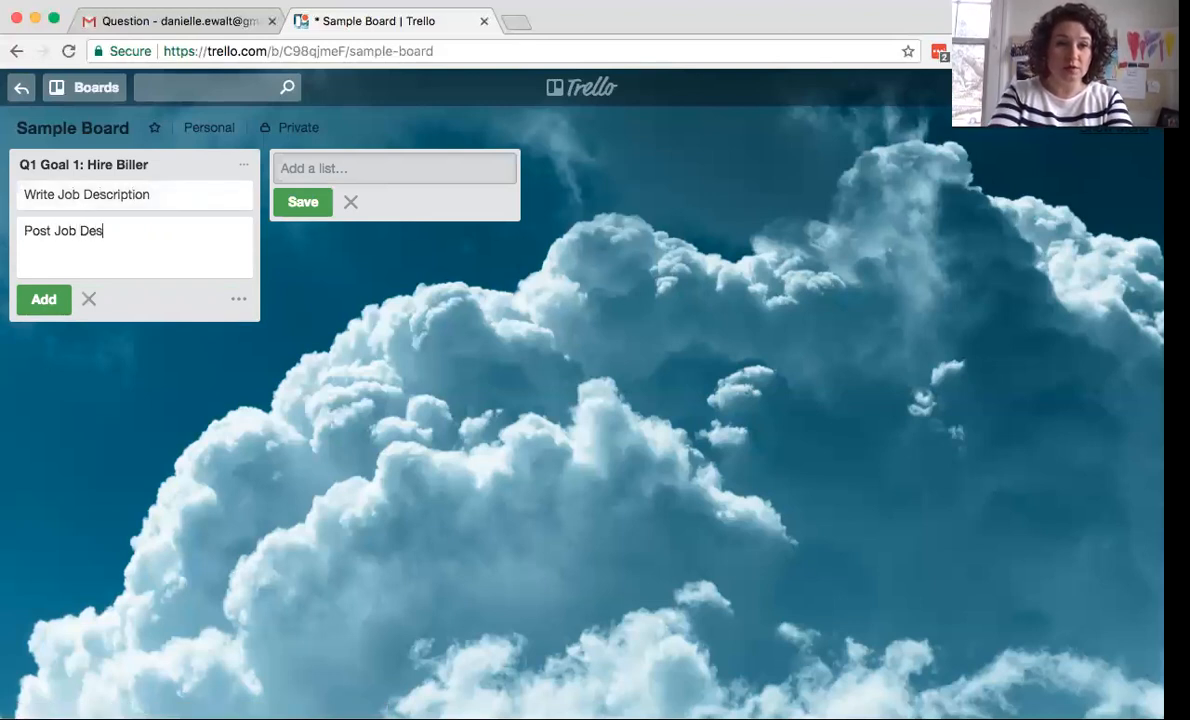
text(cription)
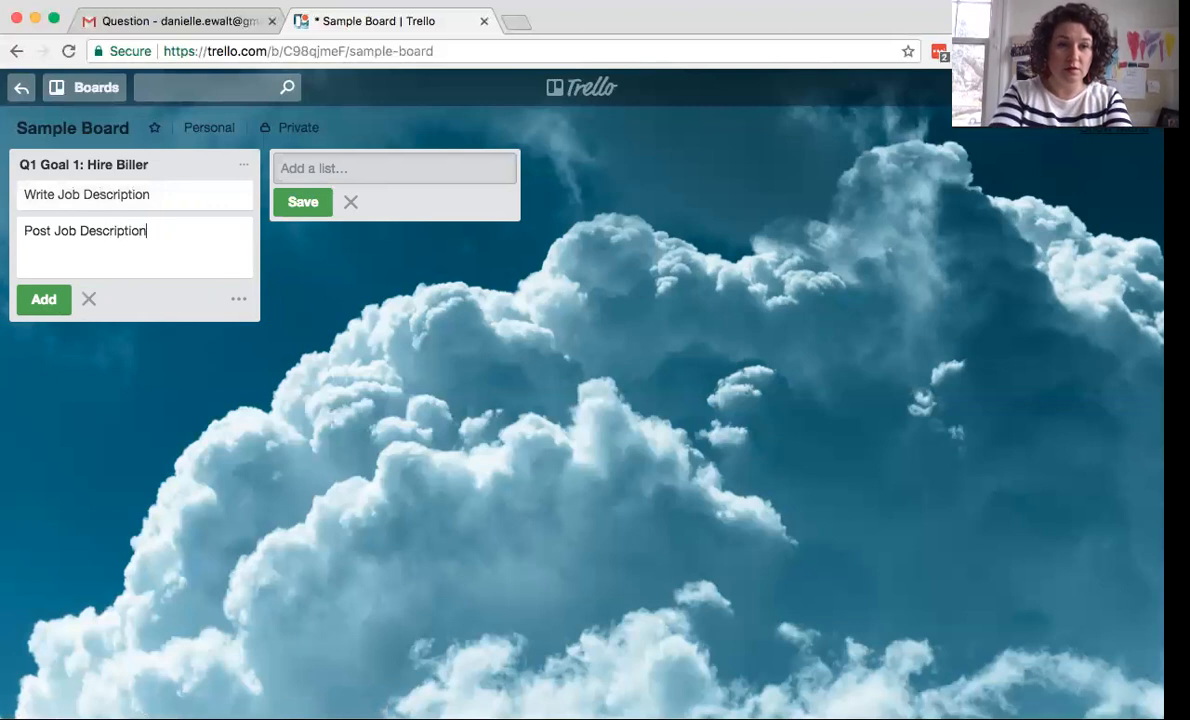
key(Return)
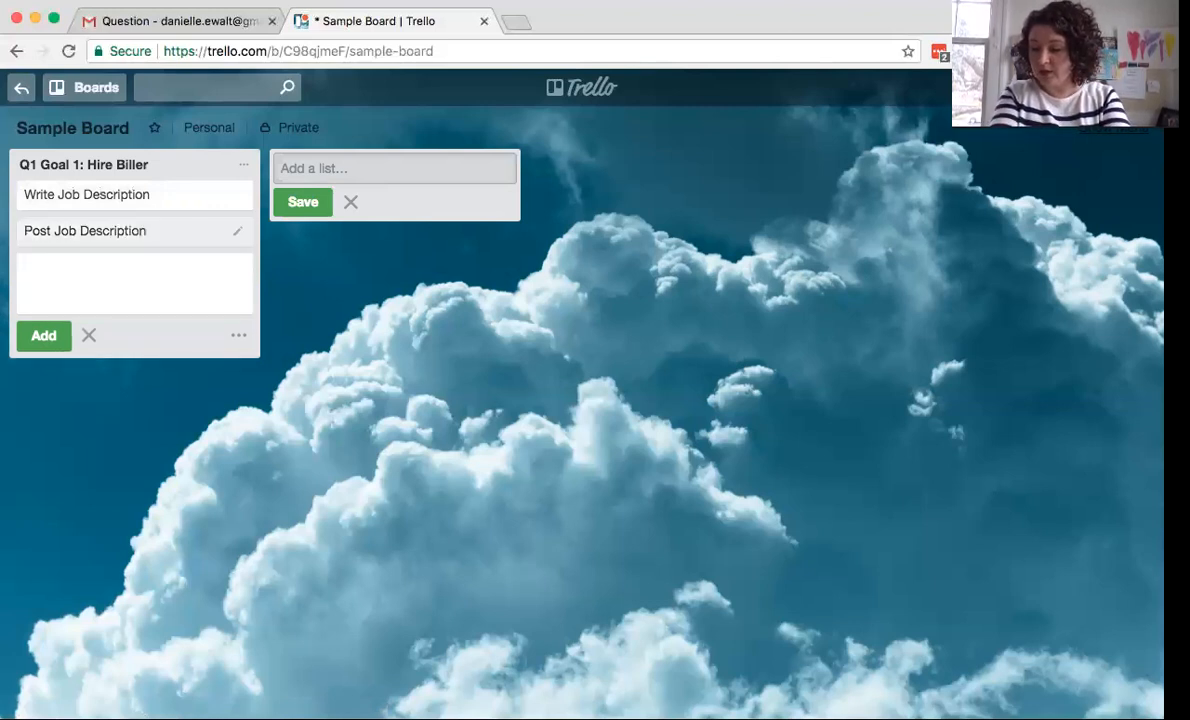
- Add the cards 'Interview', 'Create desk space for them to work' and 'Create Training Plan'
text(Interview)
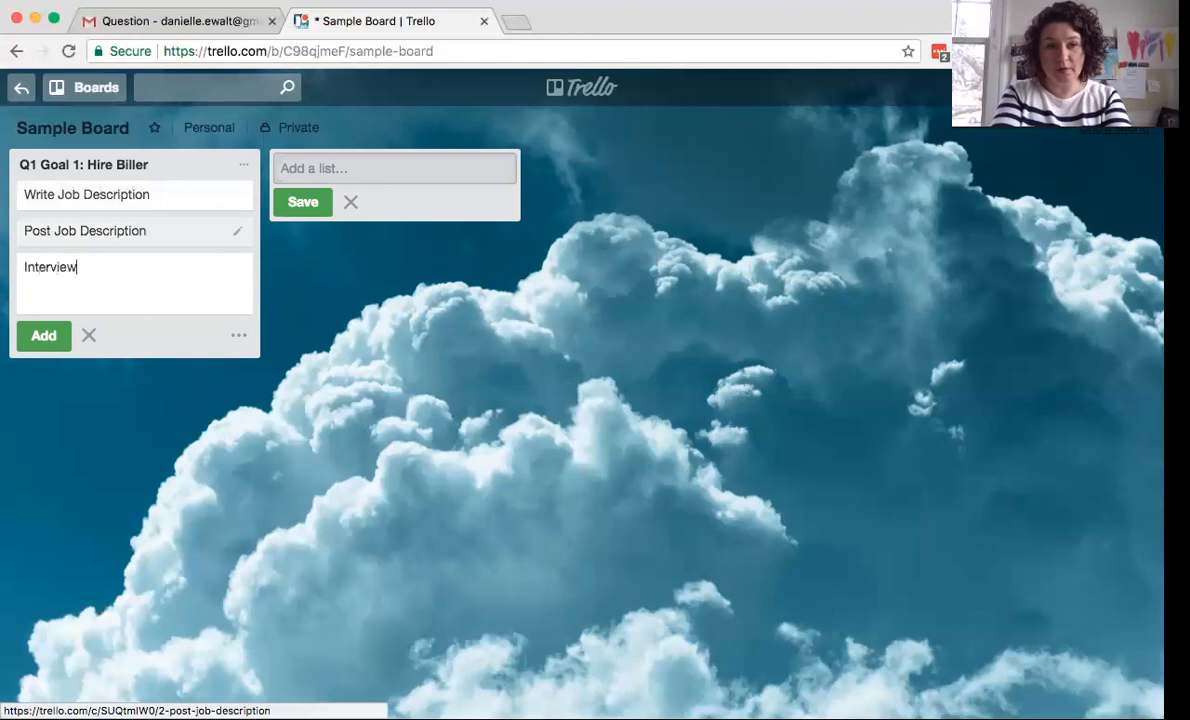
key(Return)
text(Create des)
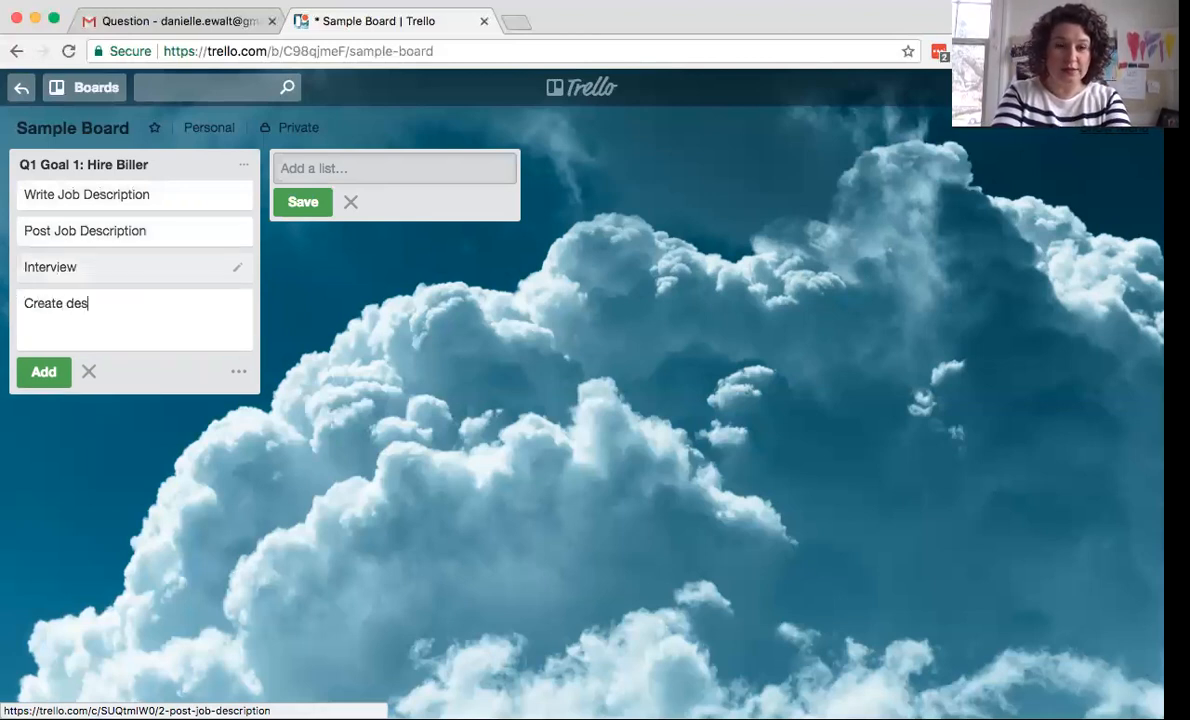
text(k space for them to wrk)
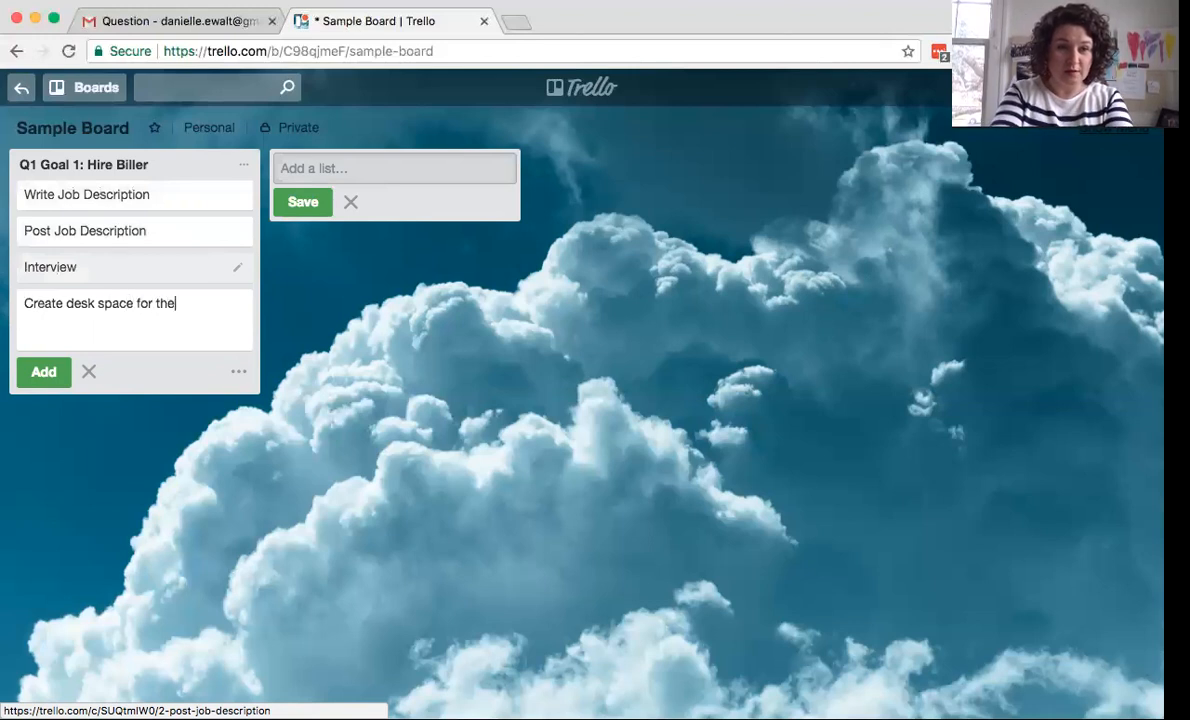
key(BackSpace)
key(BackSpace)
text(ork)
key(Return)
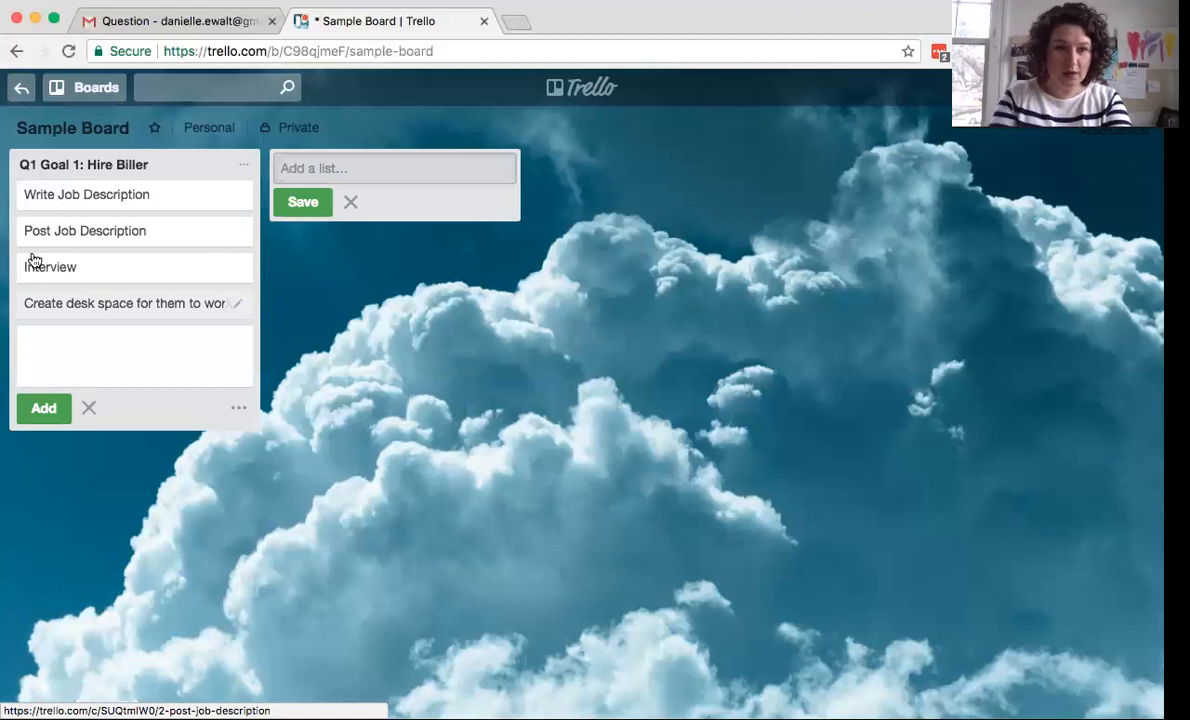
text(C)
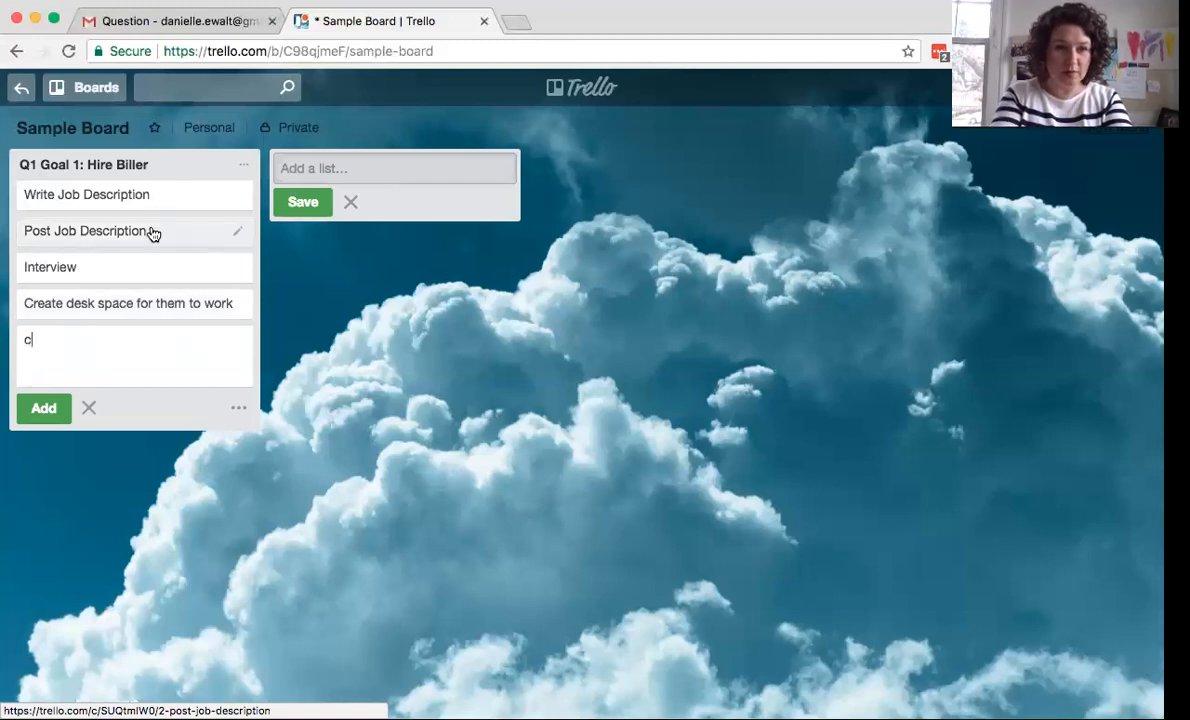
text(reate Training Plan)
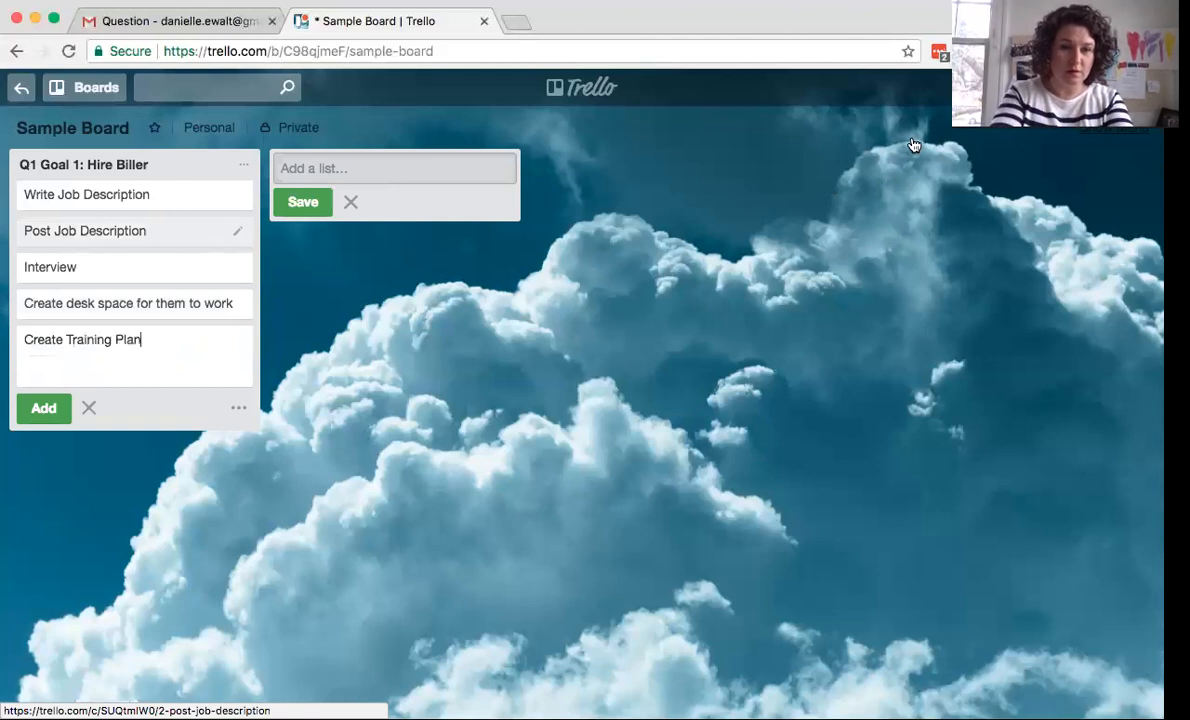
key(Return)
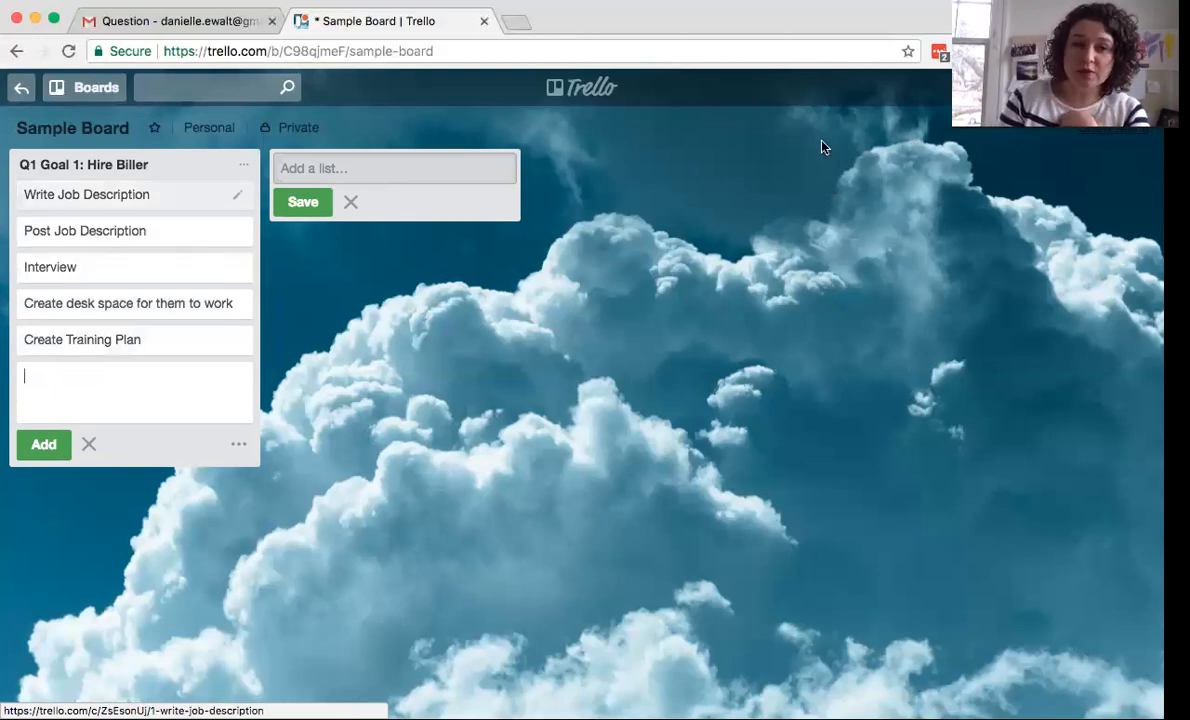
- View the Write Job Description card's details, then close them and return to the board
click(166, 190)
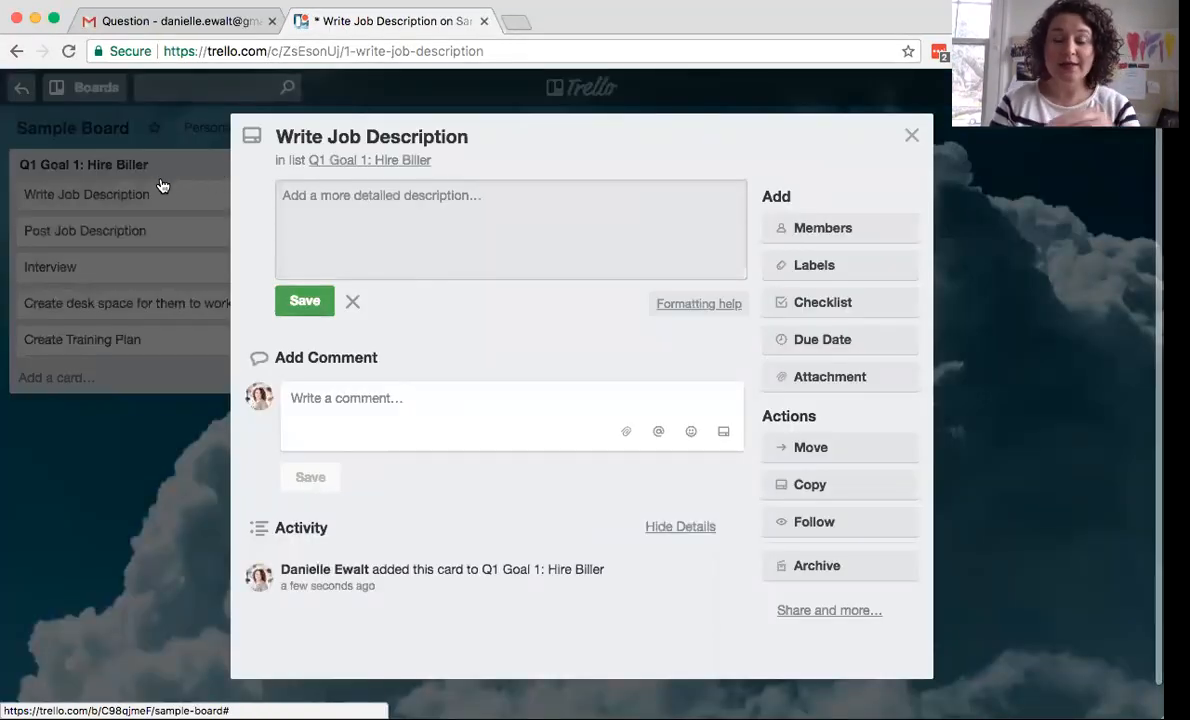
click(155, 347)
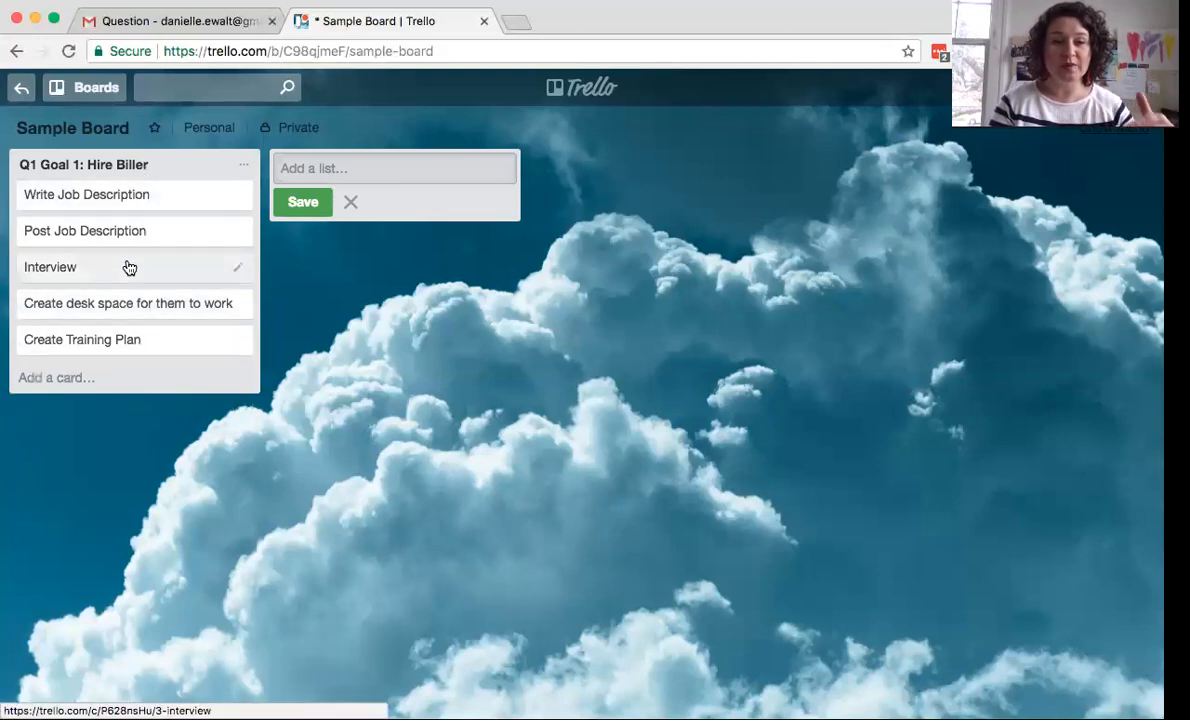
- Give the Write Job Description card a due date of March 30, 12:00 PM
click(183, 204)
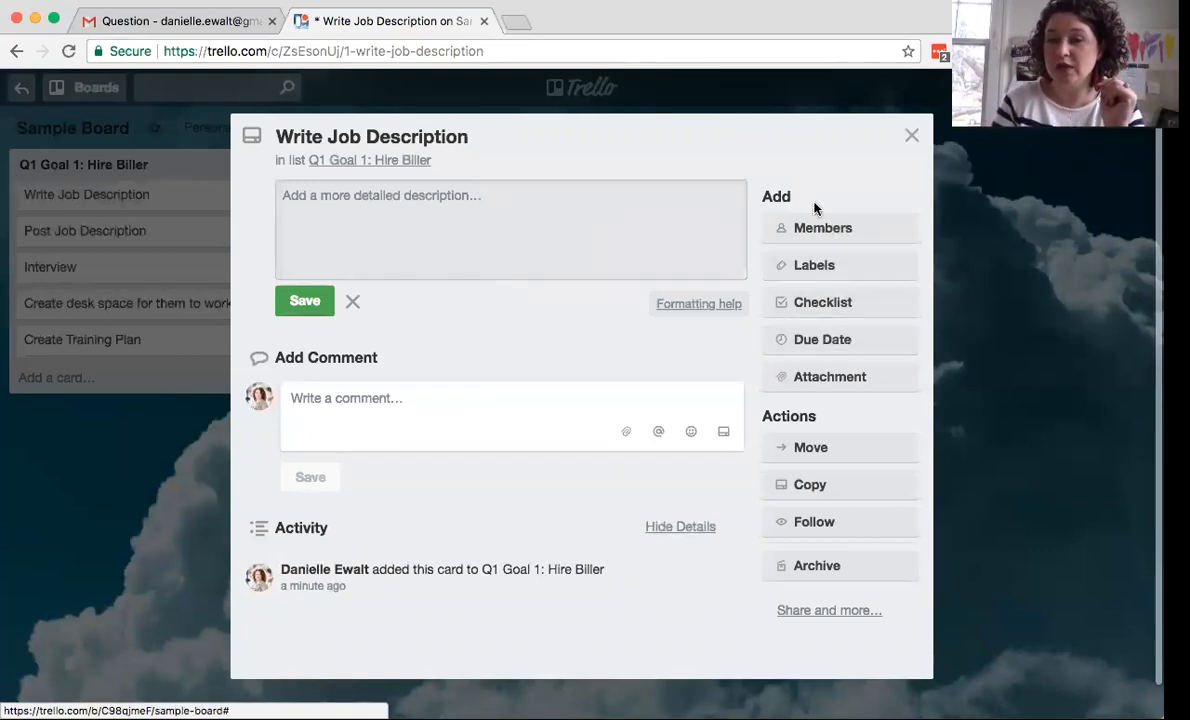
click(828, 341)
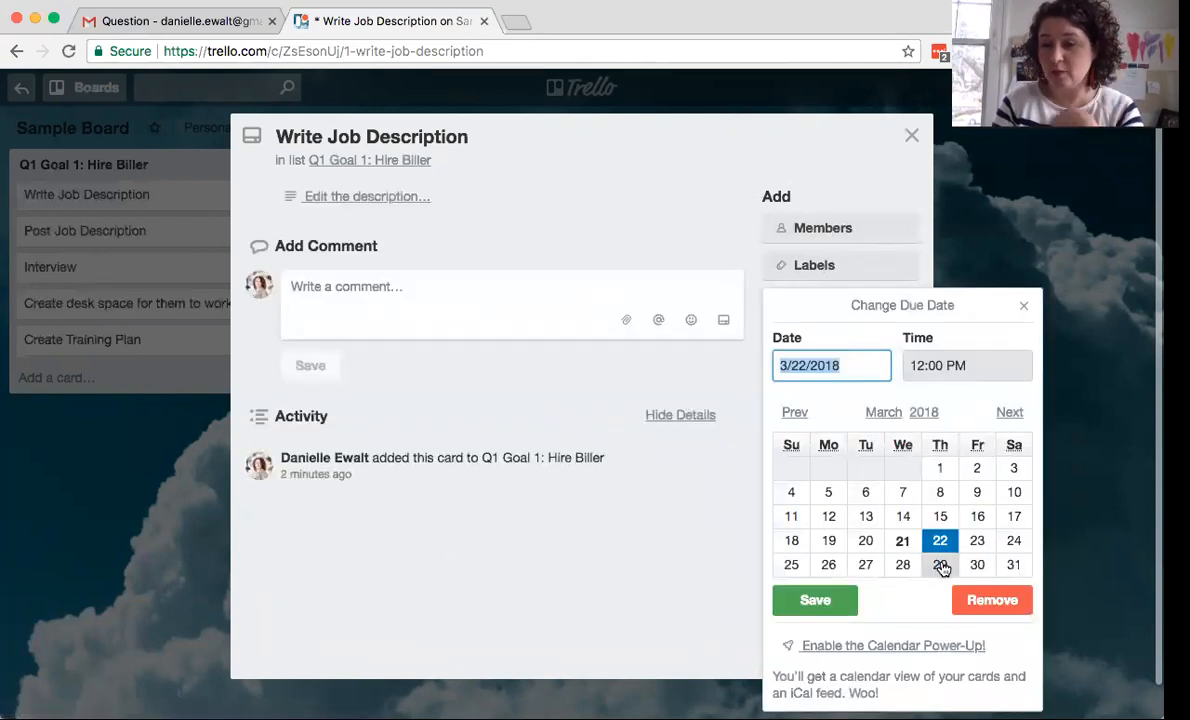
click(977, 565)
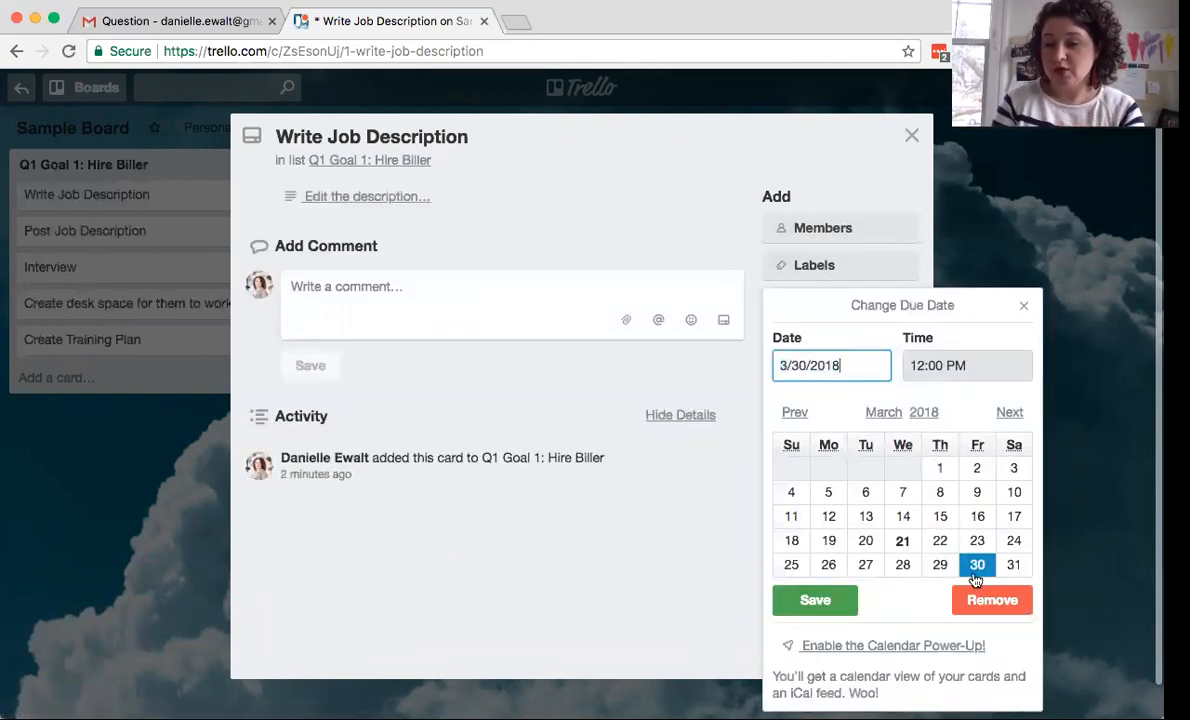
click(815, 600)
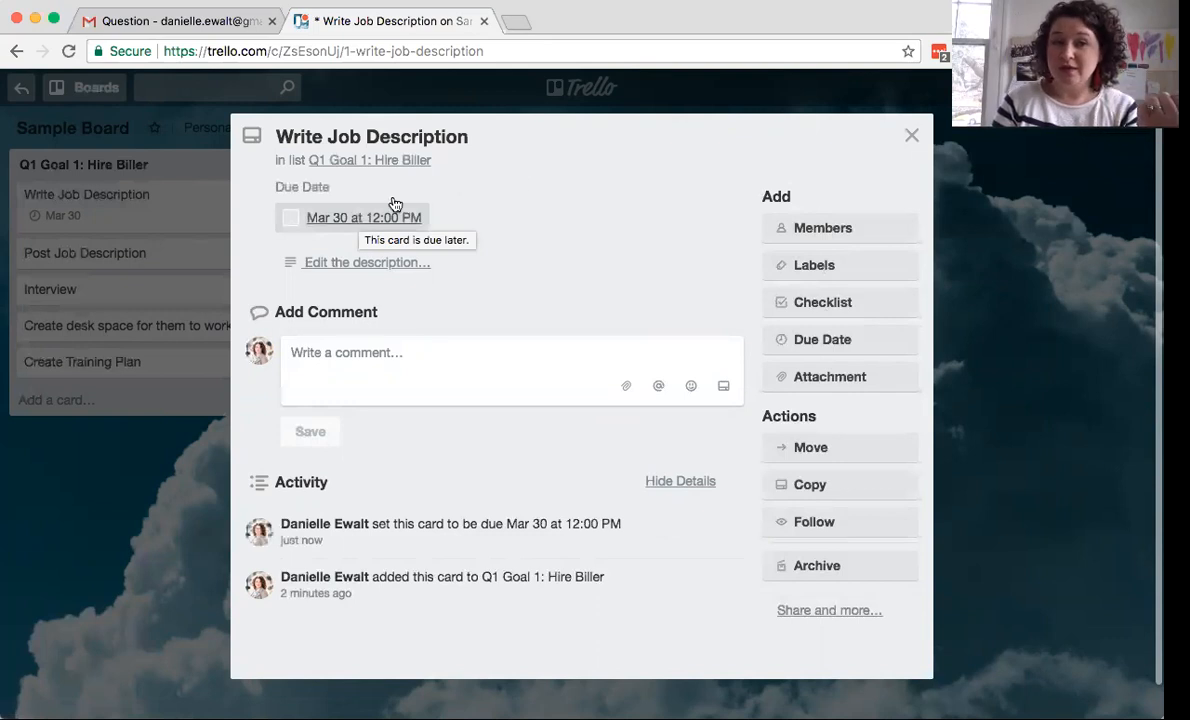
click(913, 135)
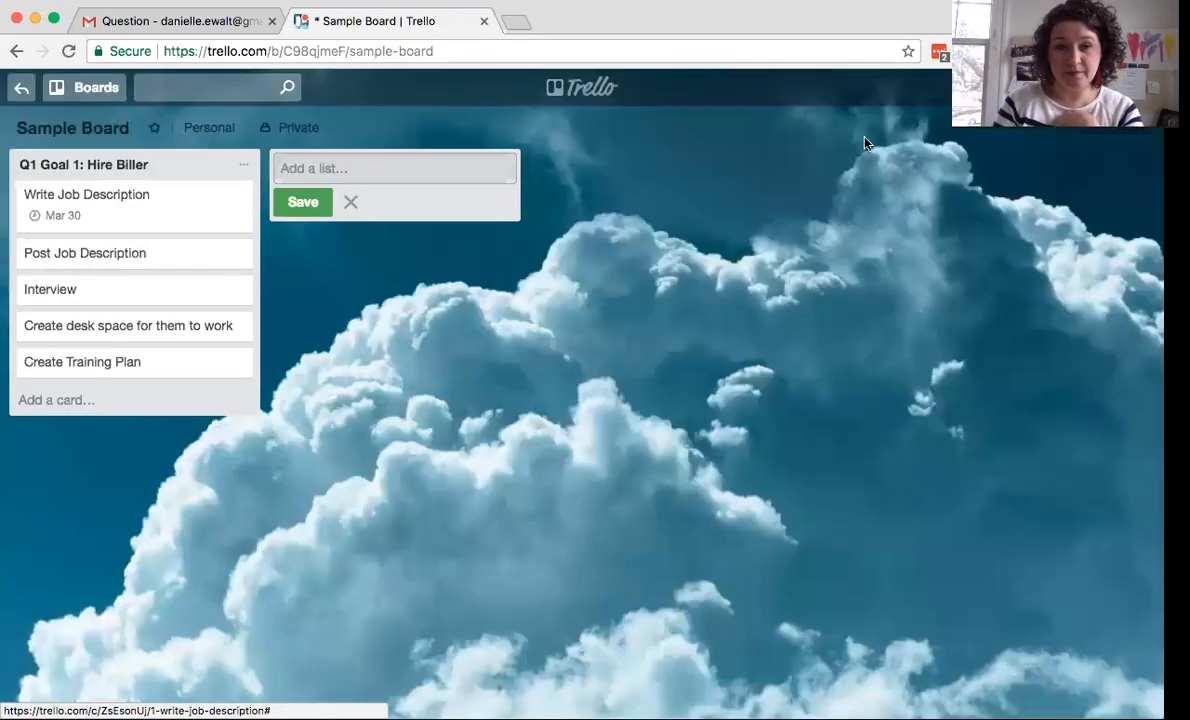
- Add a checklist named 'Place to post' to the Post Job Description card
click(157, 256)
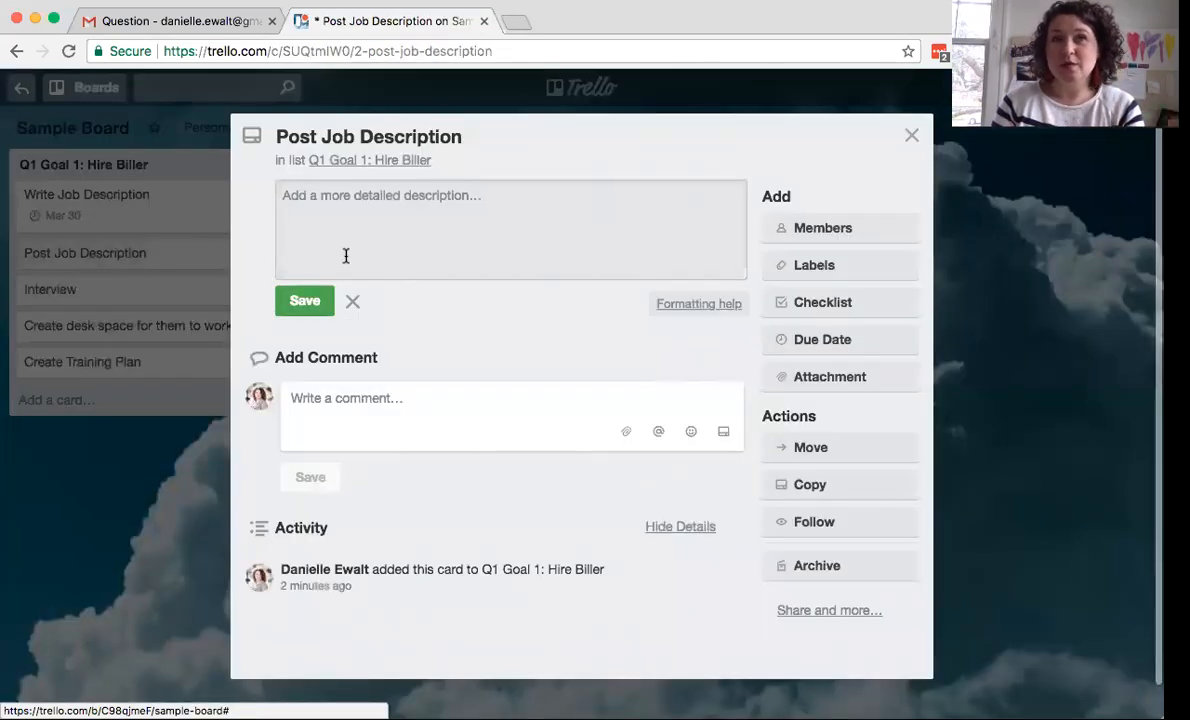
click(858, 308)
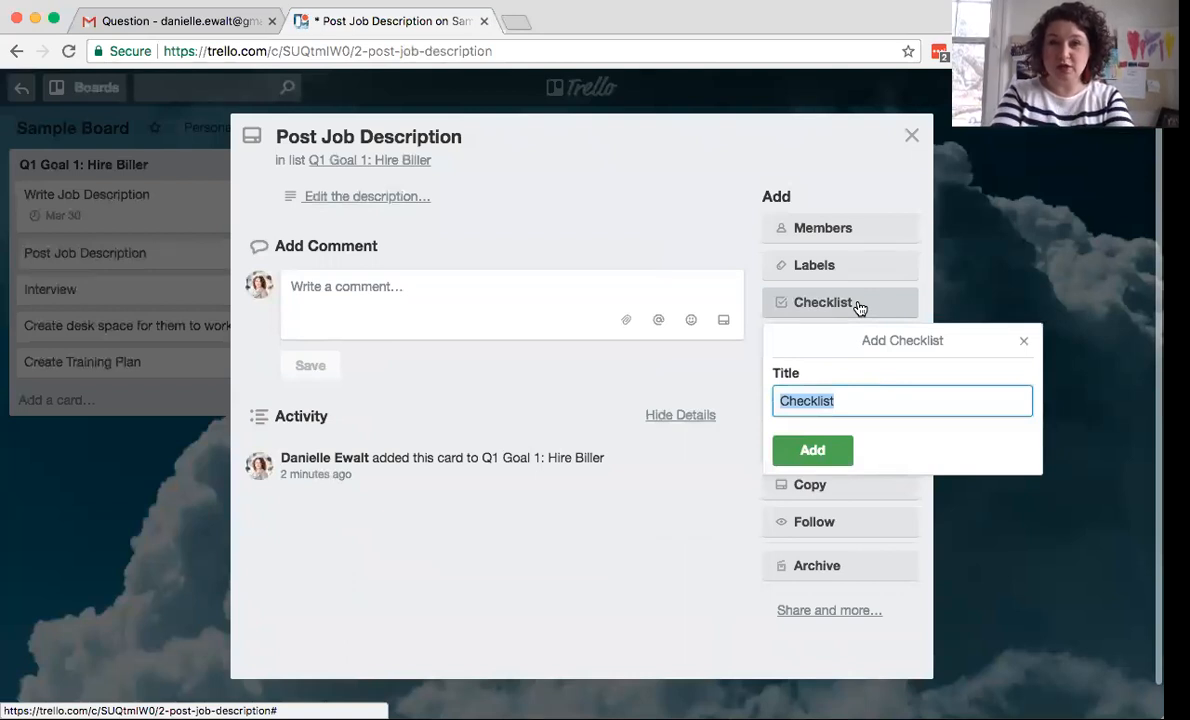
text(Place to post)
key(Return)
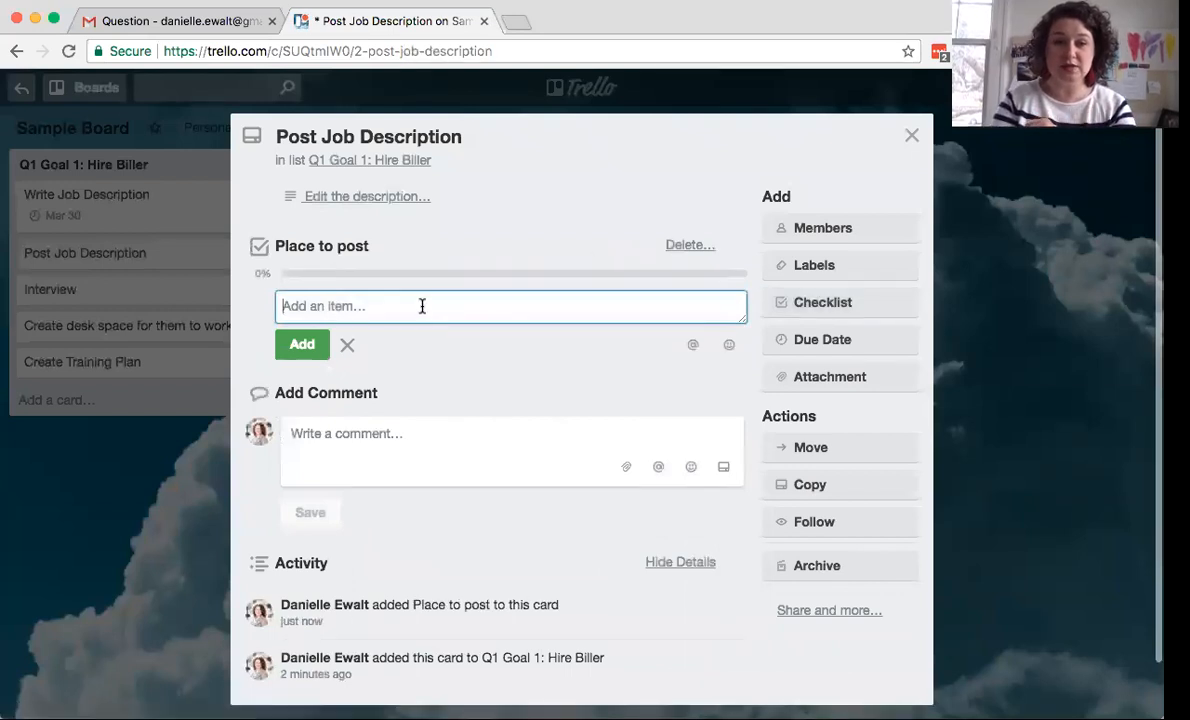
- Fill the checklist with the items Craigslist, Indeed and Zip Recruiter
text(Craig)
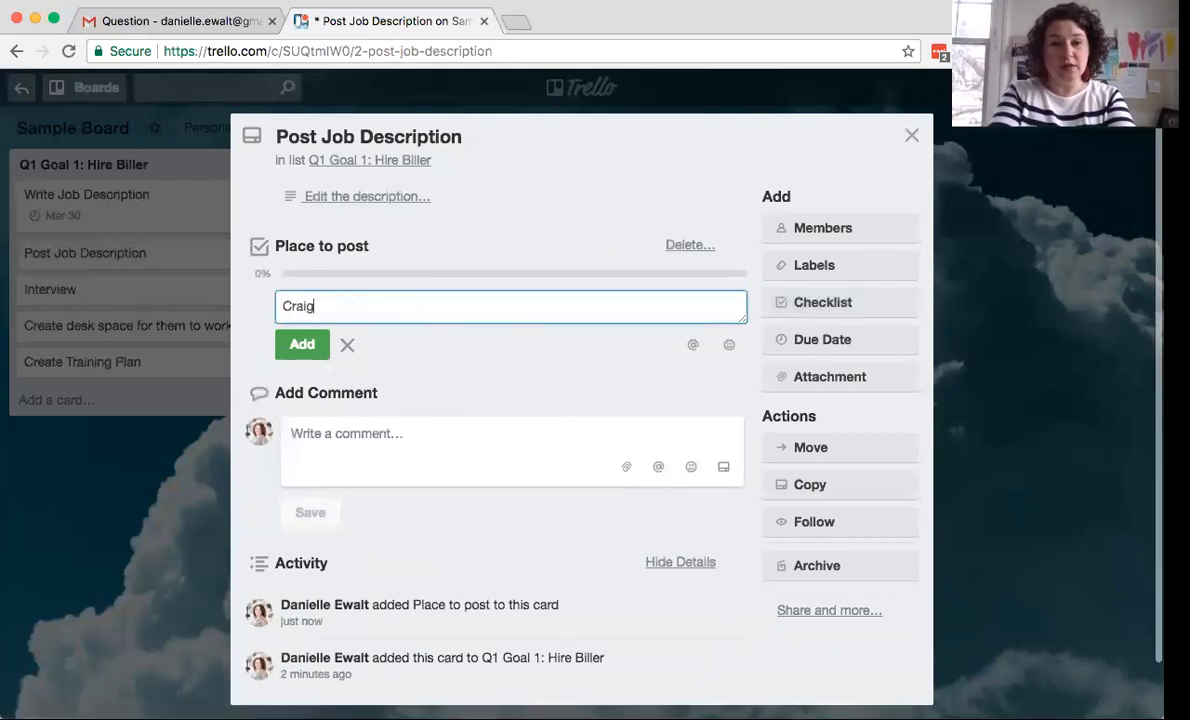
text(slist)
key(Return)
text(I)
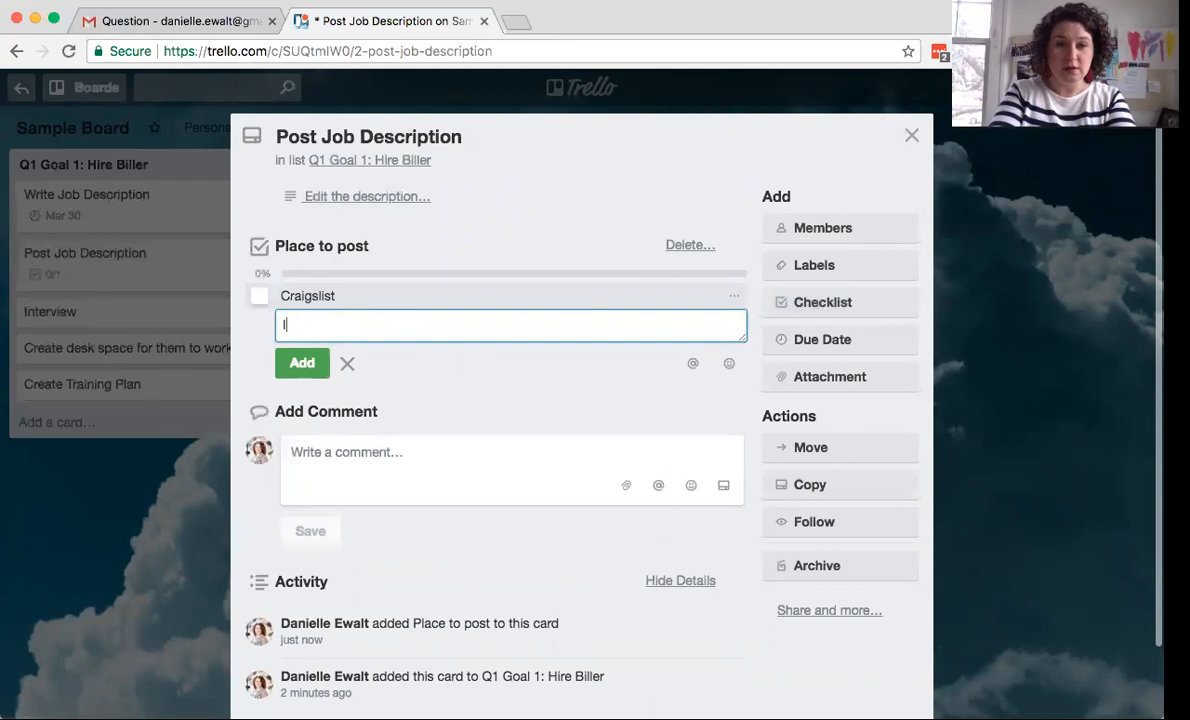
text(ndeed)
key(Return)
text(Z)
key(BackSpace)
text(Zip Rec)
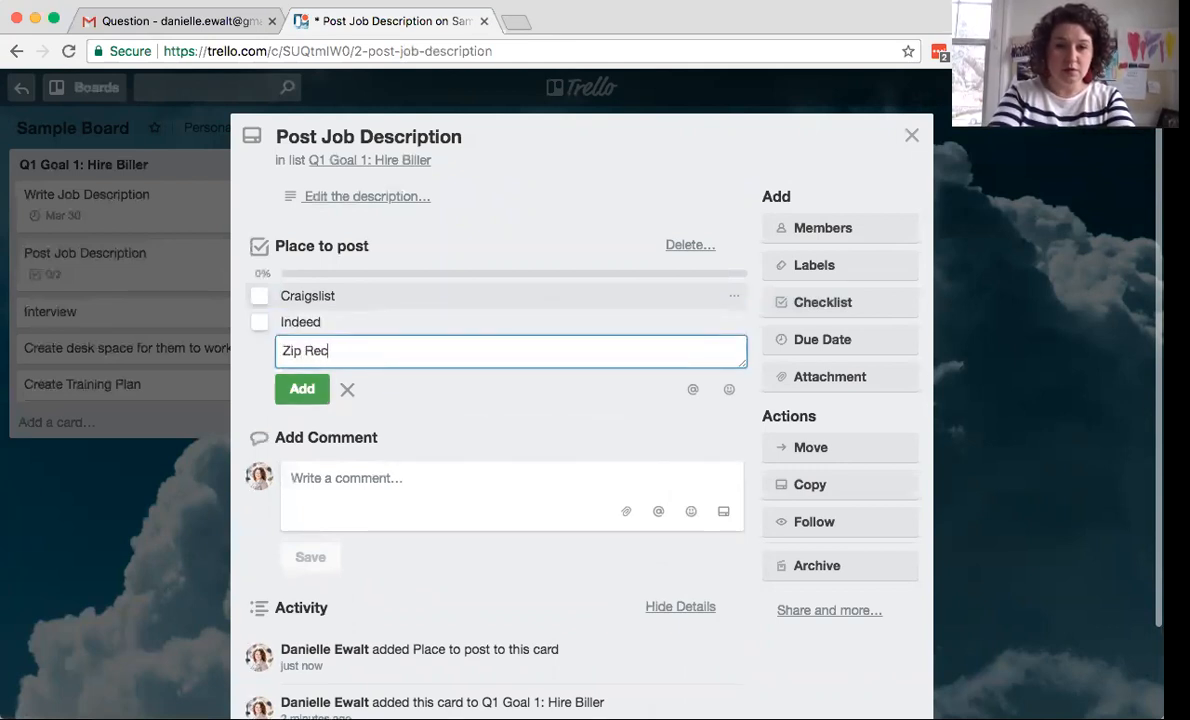
text(ruite)
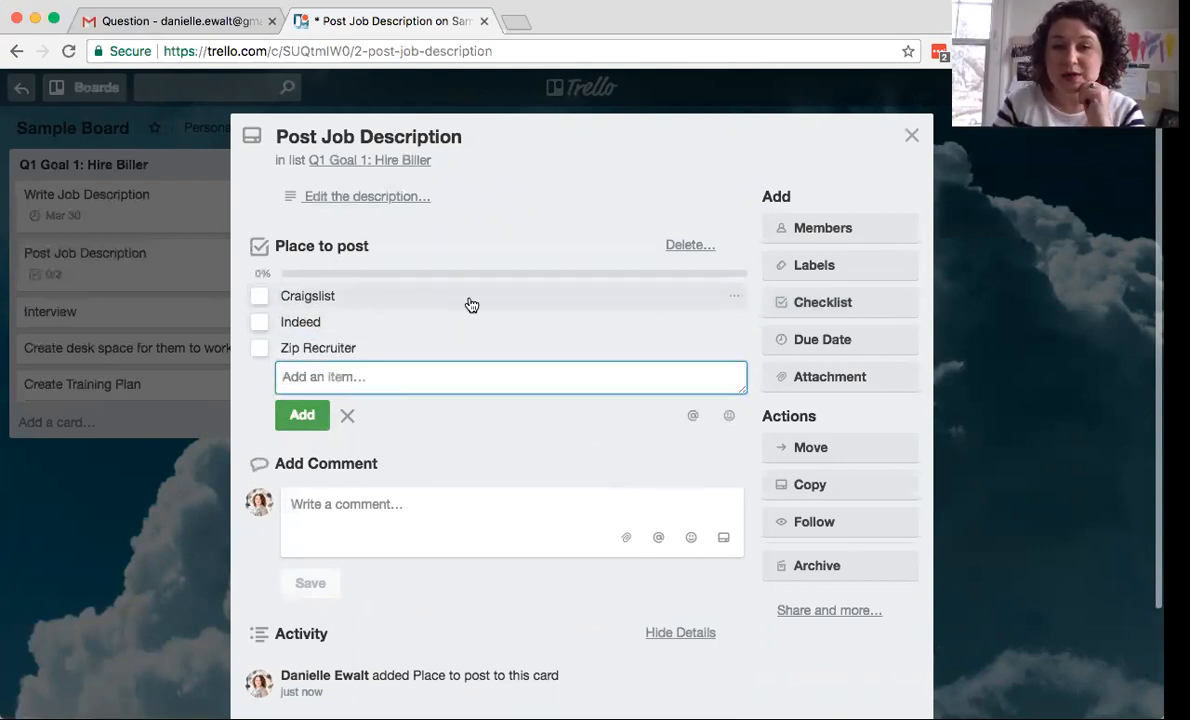
mouse_move(323, 353)
mouse_down()
mouse_move(305, 319)
mouse_move(300, 353)
mouse_move(304, 338)
mouse_up()
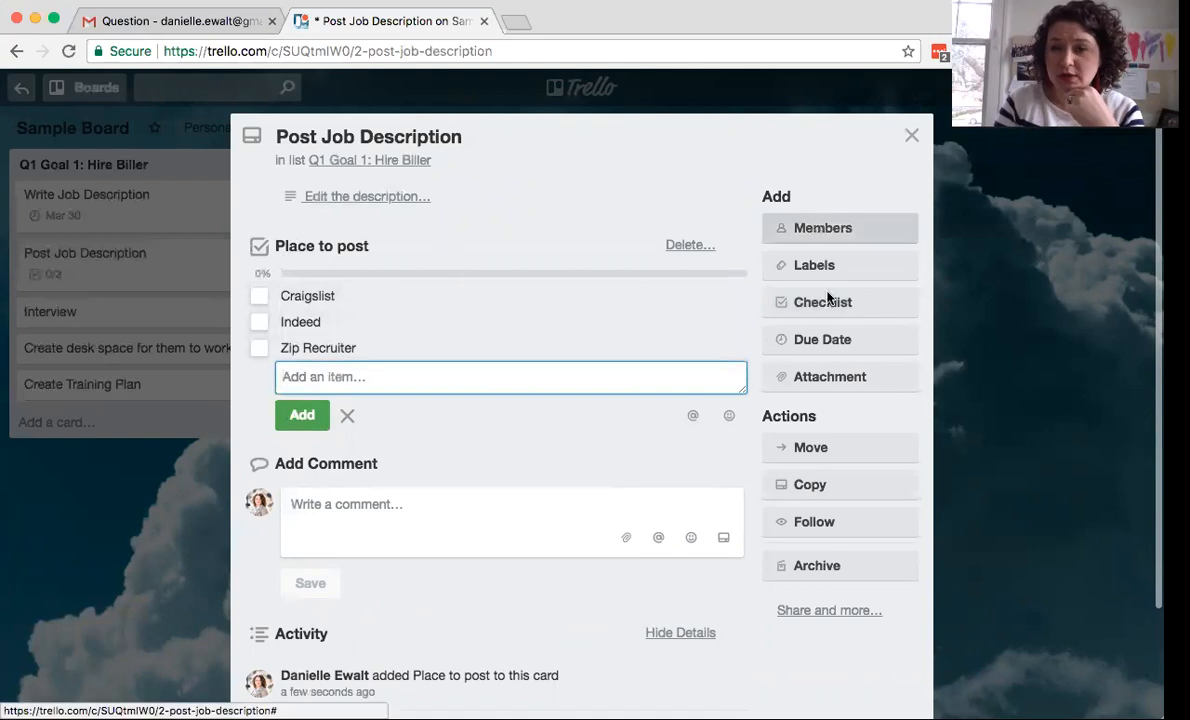
- Set the Post Job Description card's due date to April 6, 12:00 PM
click(824, 340)
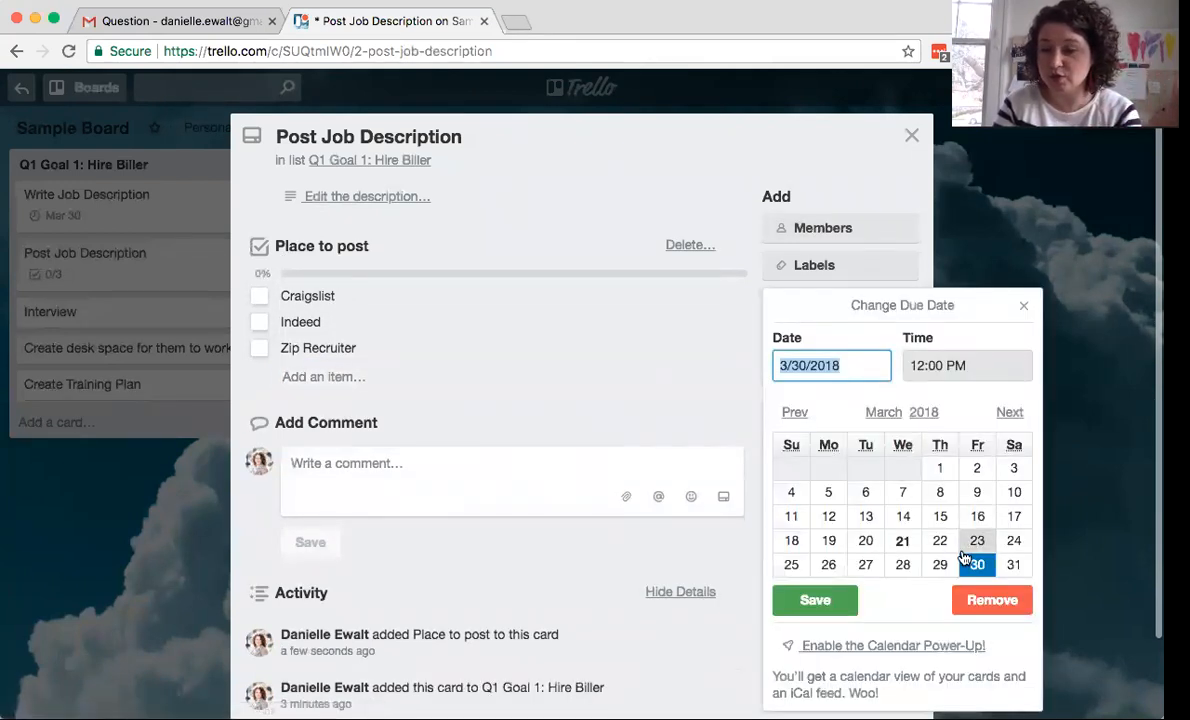
click(1015, 412)
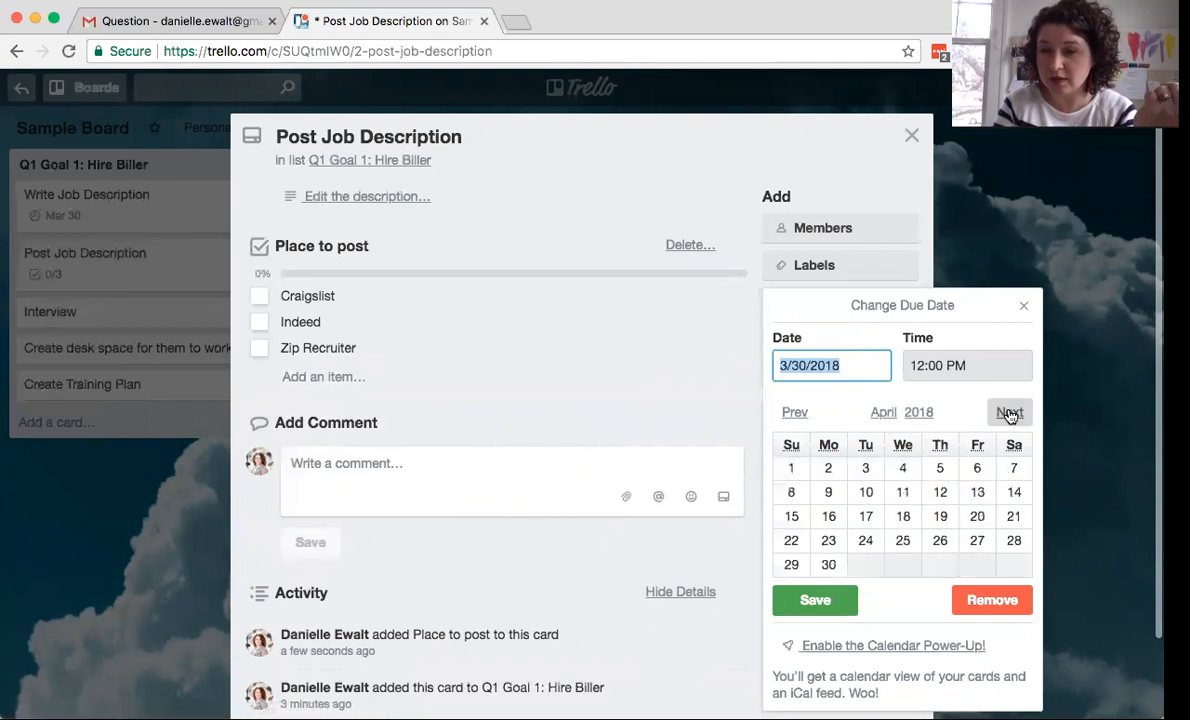
click(976, 468)
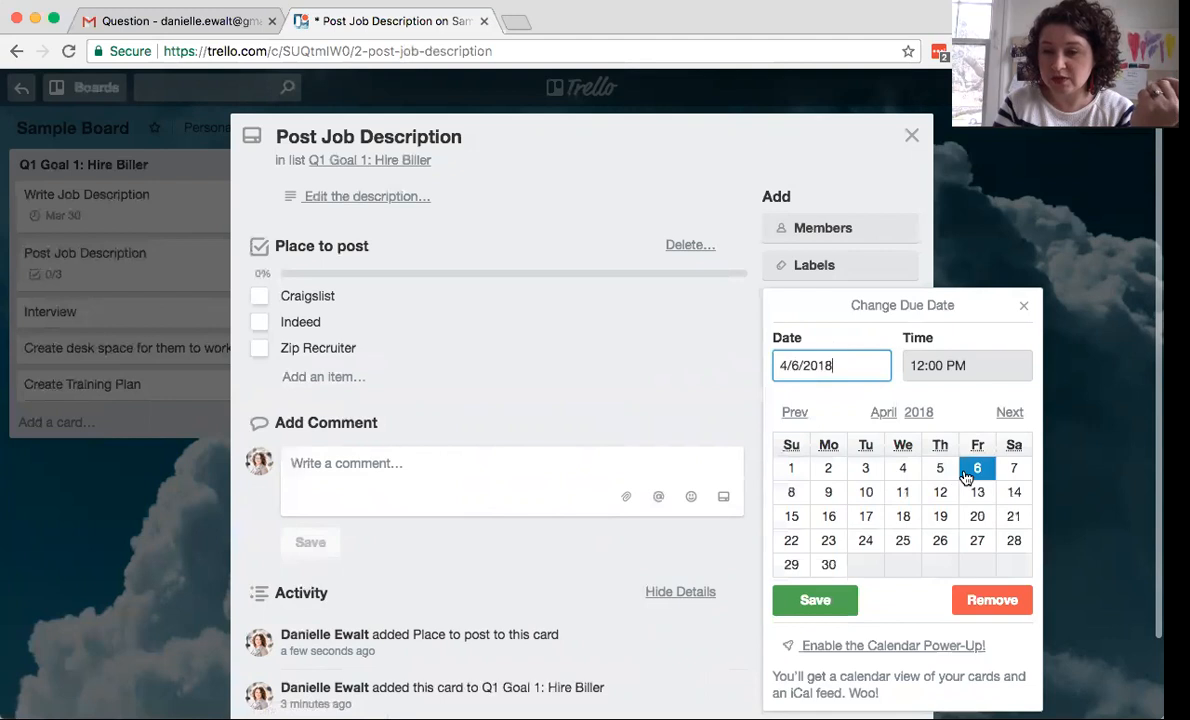
click(788, 599)
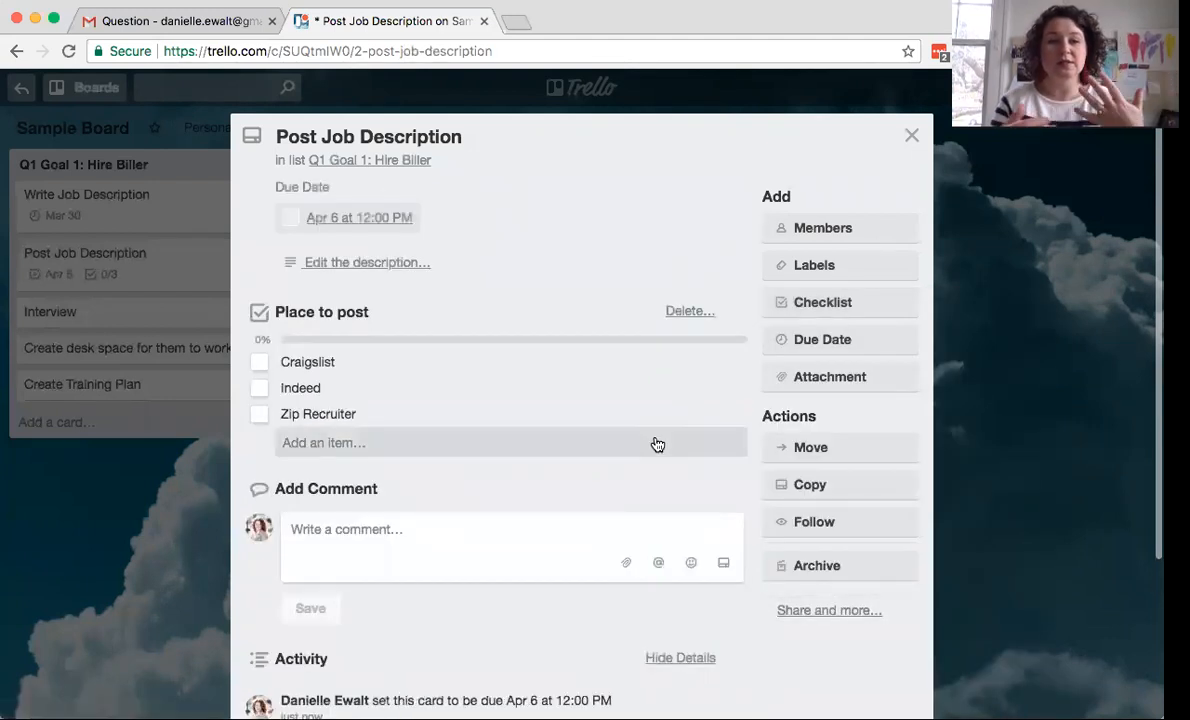
click(912, 138)
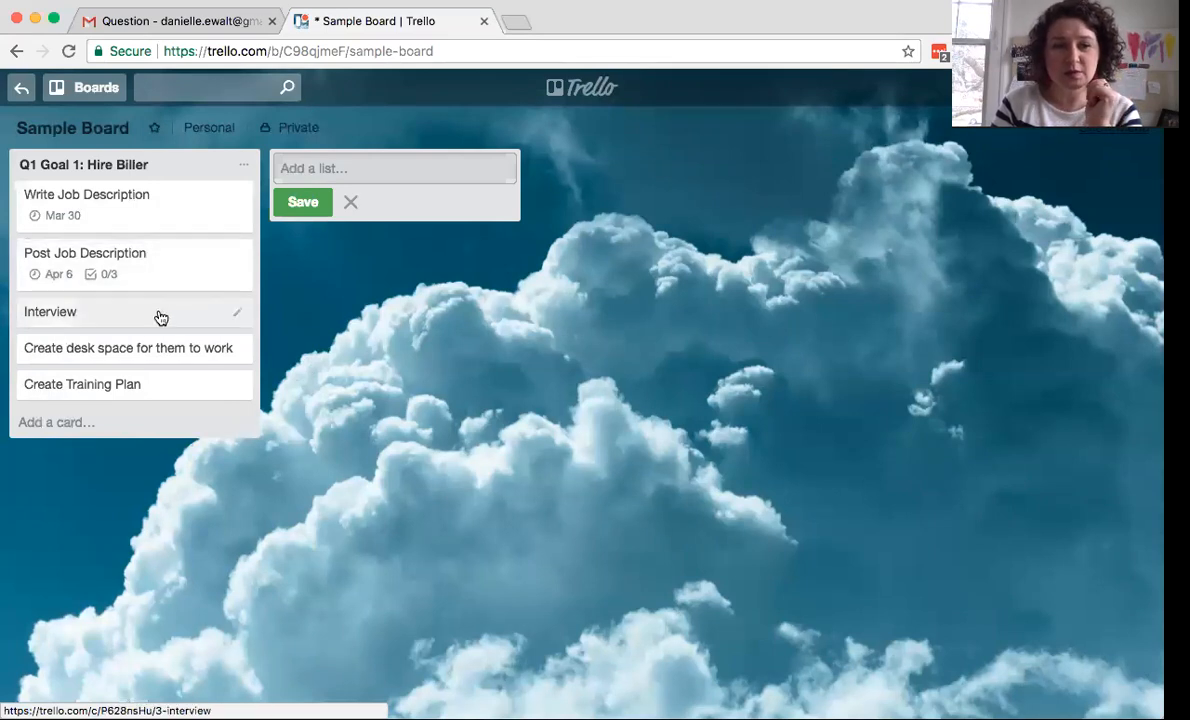
click(196, 220)
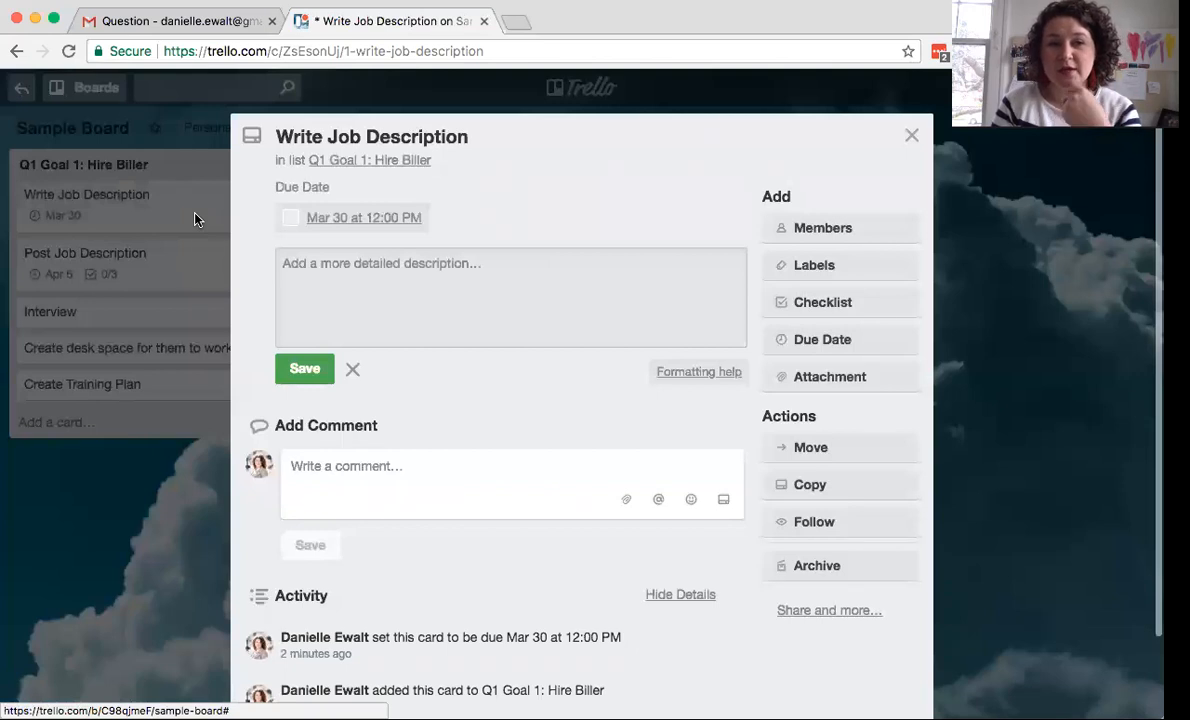
click(868, 388)
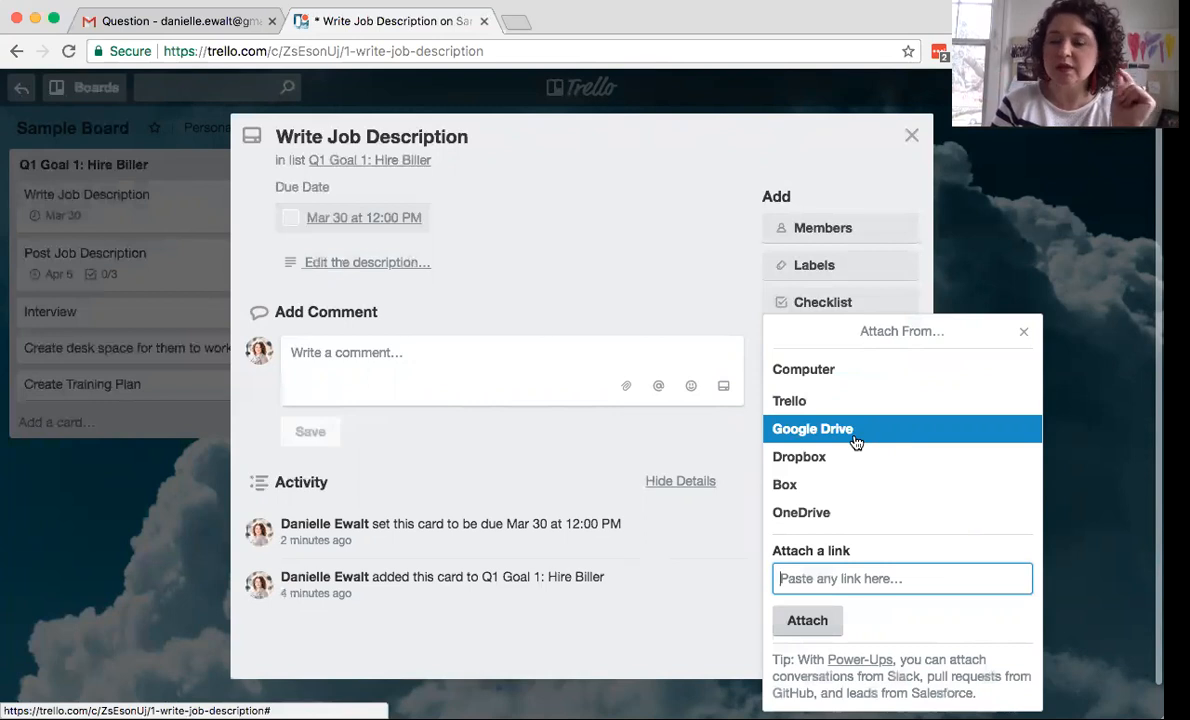
click(1024, 333)
click(910, 135)
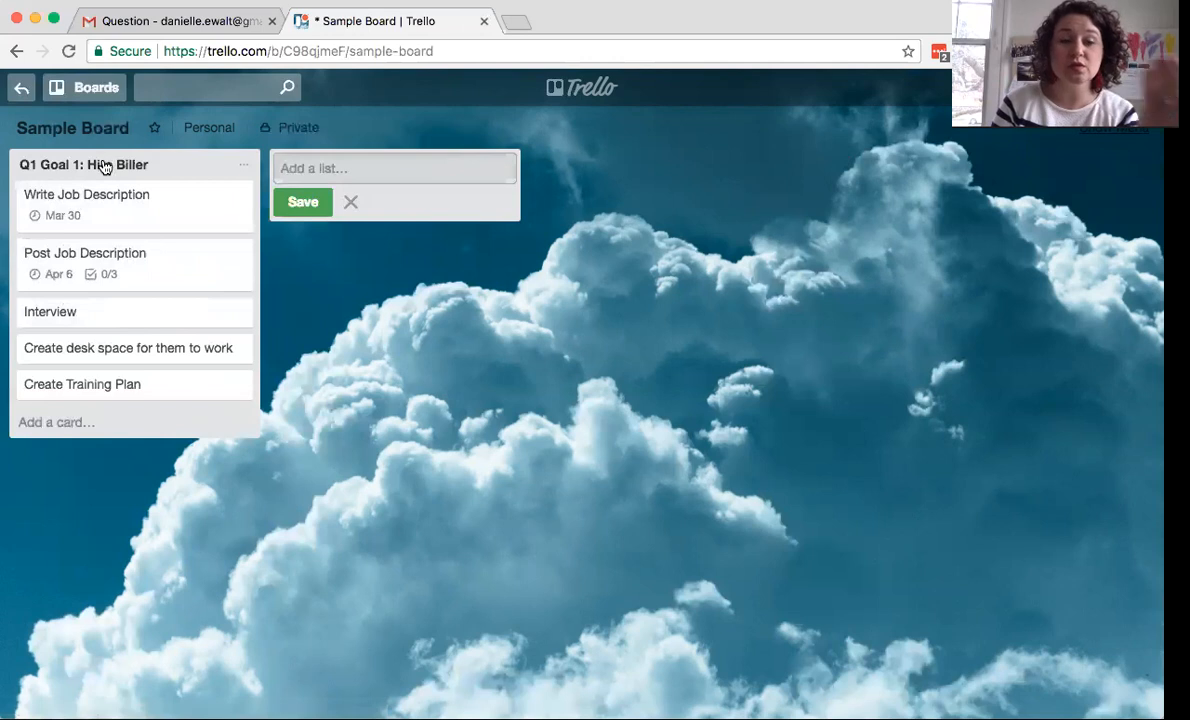
- Give the Interview card an April 27, 12:00 PM due date
click(107, 318)
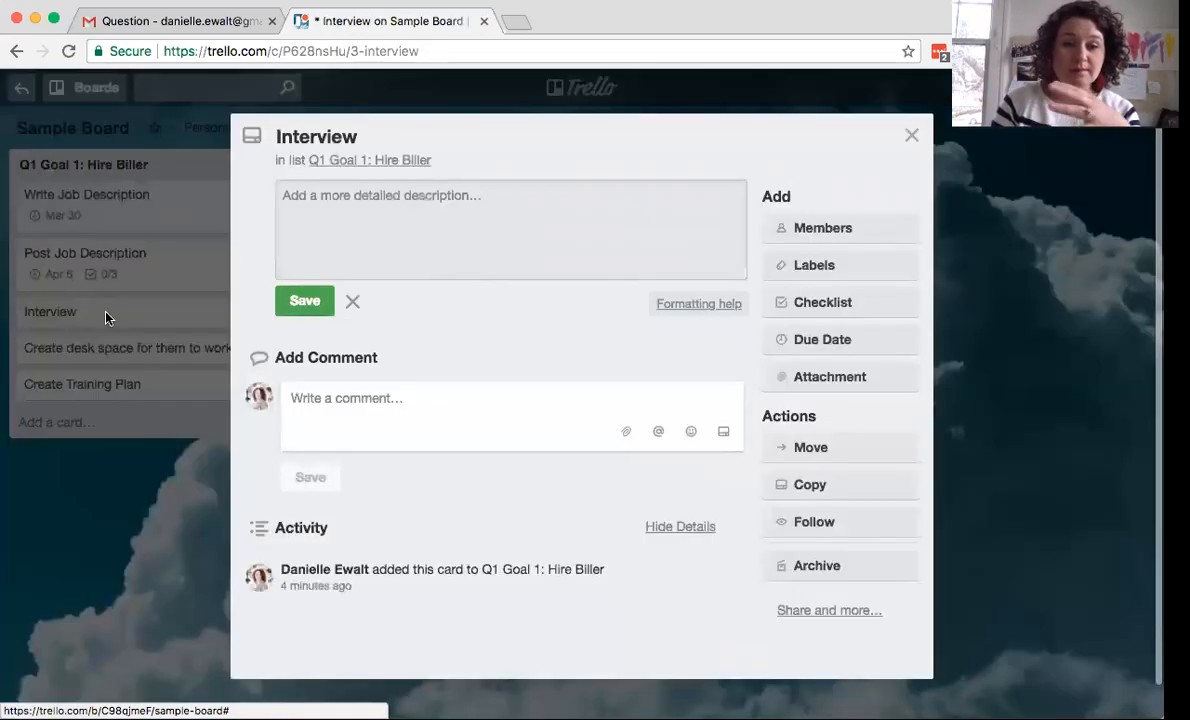
click(825, 341)
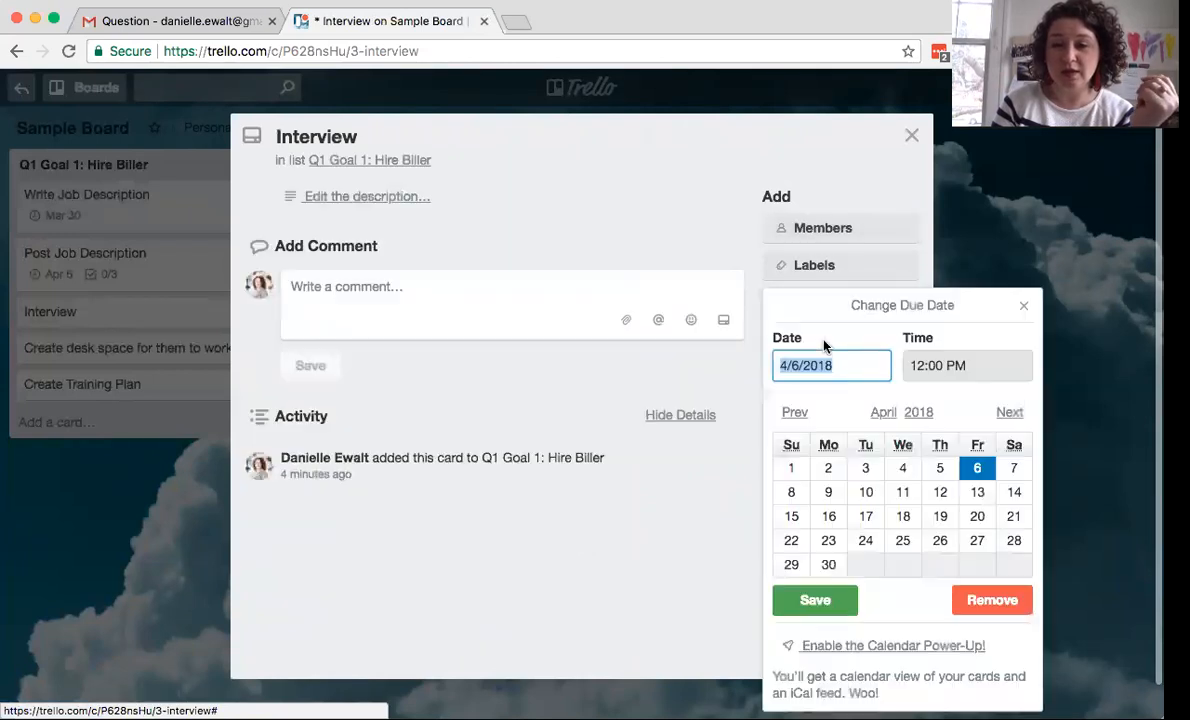
click(978, 542)
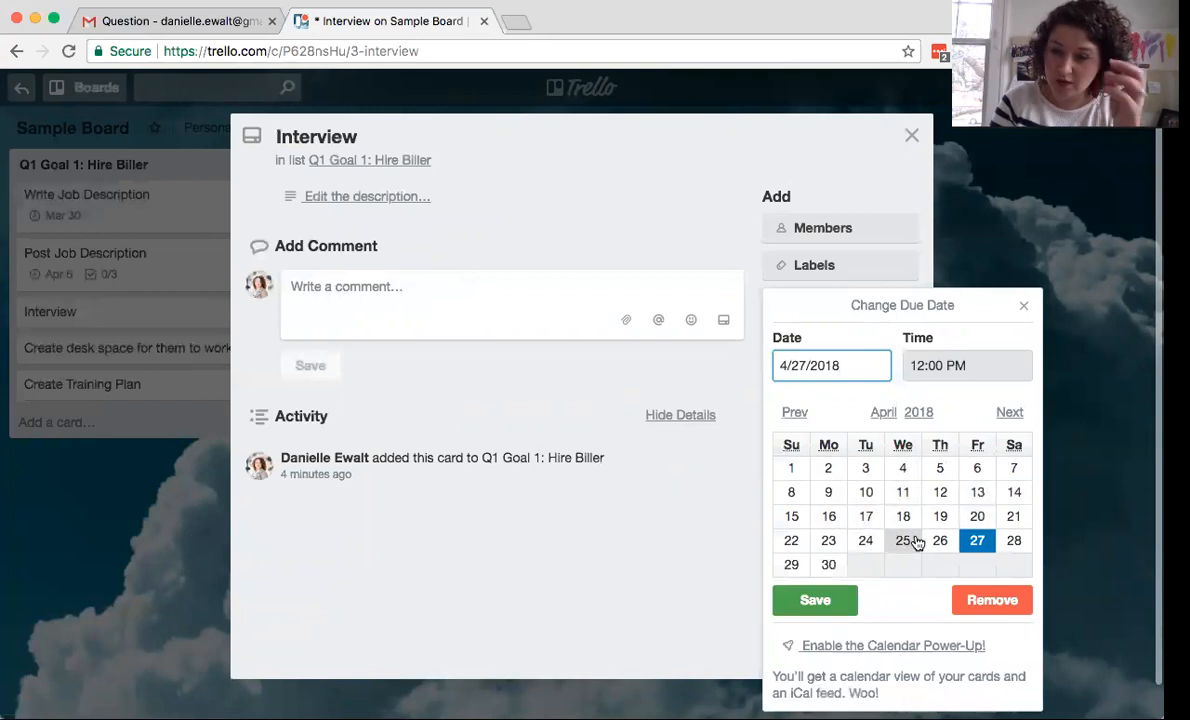
click(815, 602)
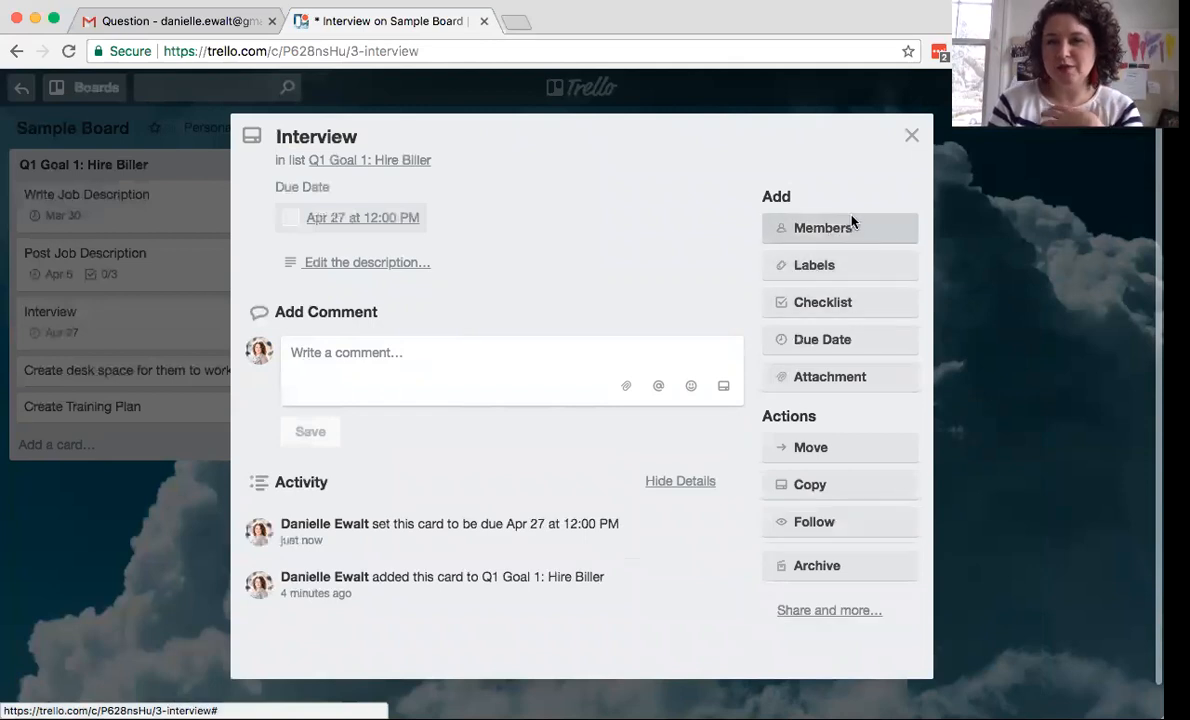
click(914, 136)
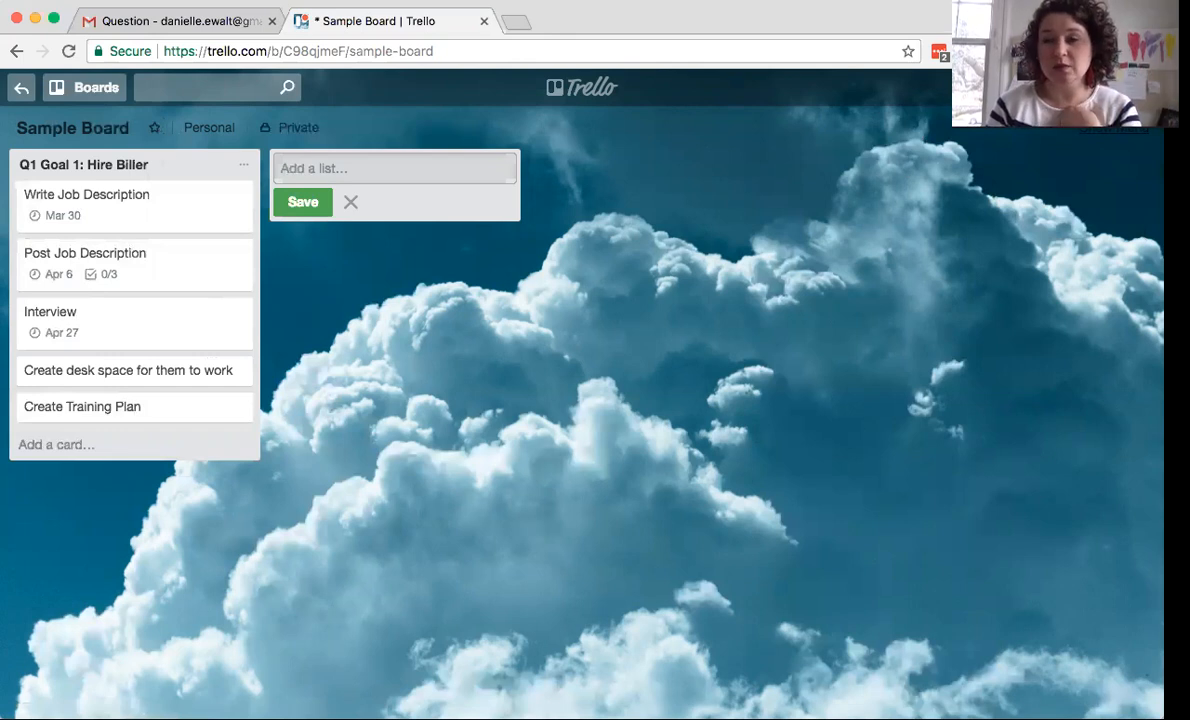
- Invite a new person to Sample Board by entering their e-mail address in the board menu
click(1105, 135)
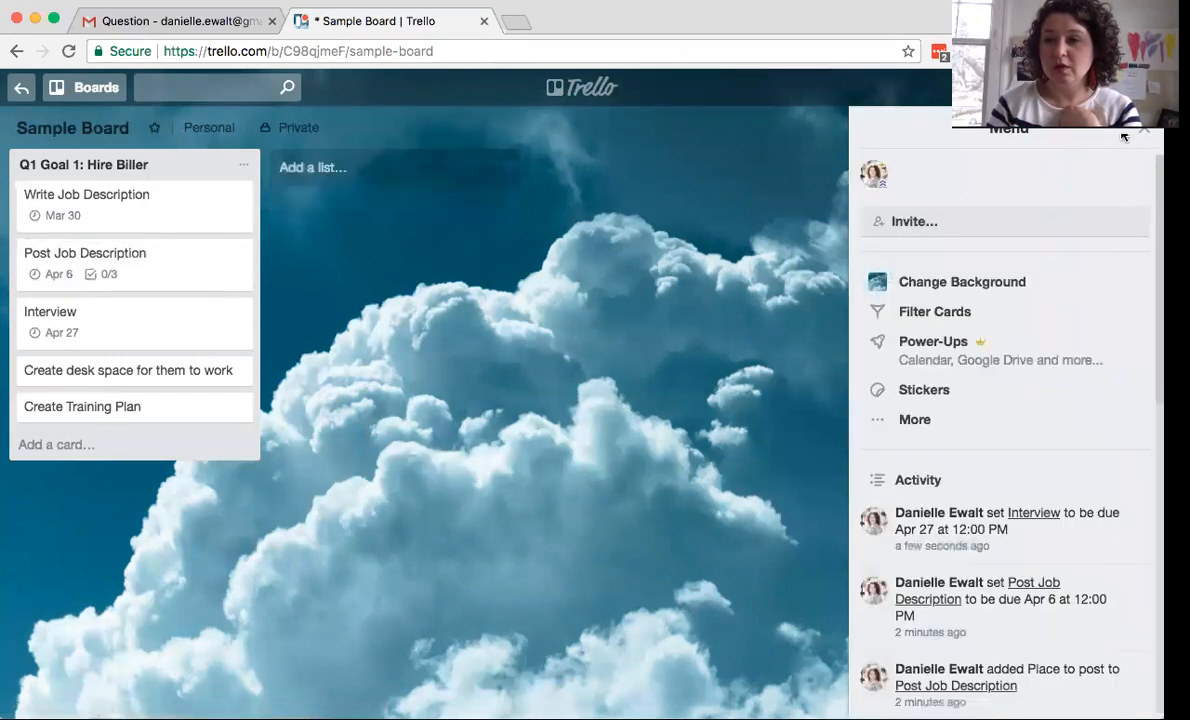
click(1143, 131)
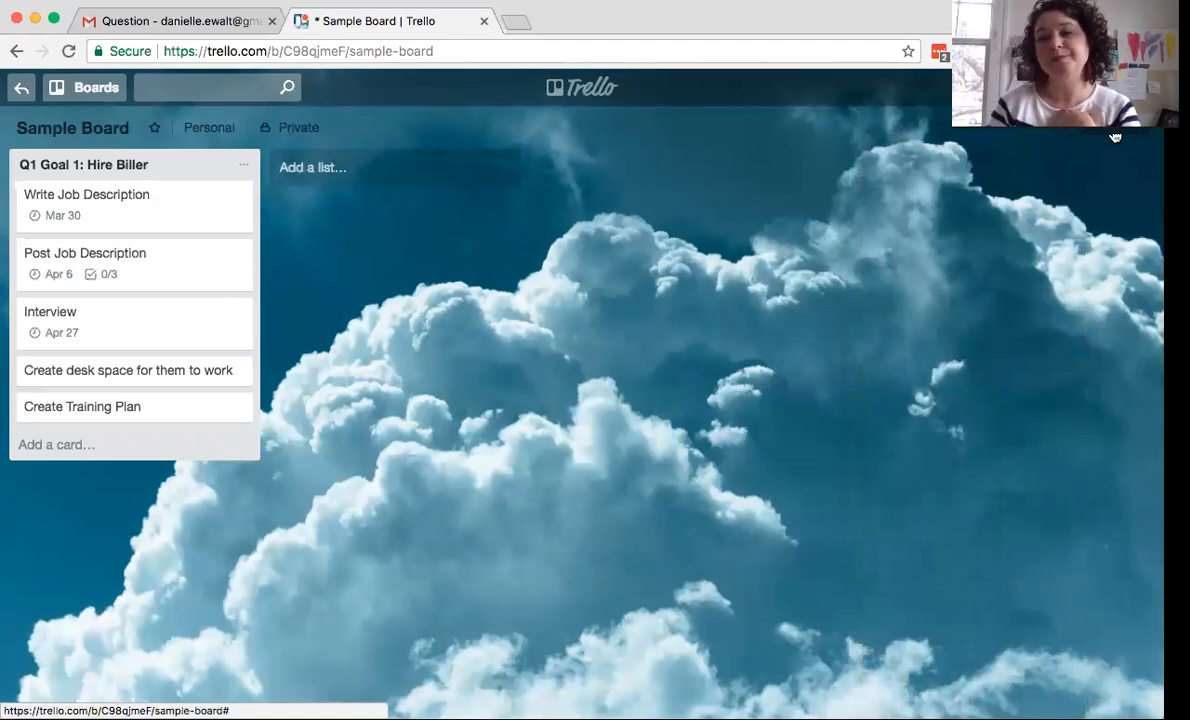
click(1115, 137)
click(949, 231)
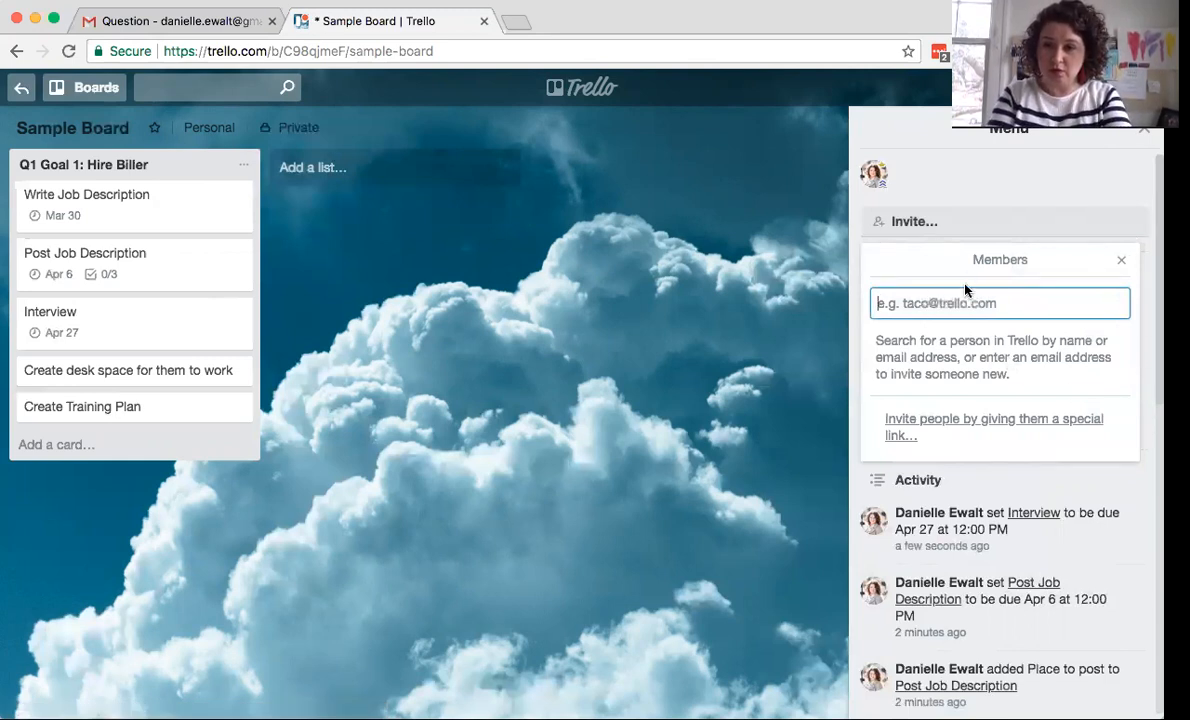
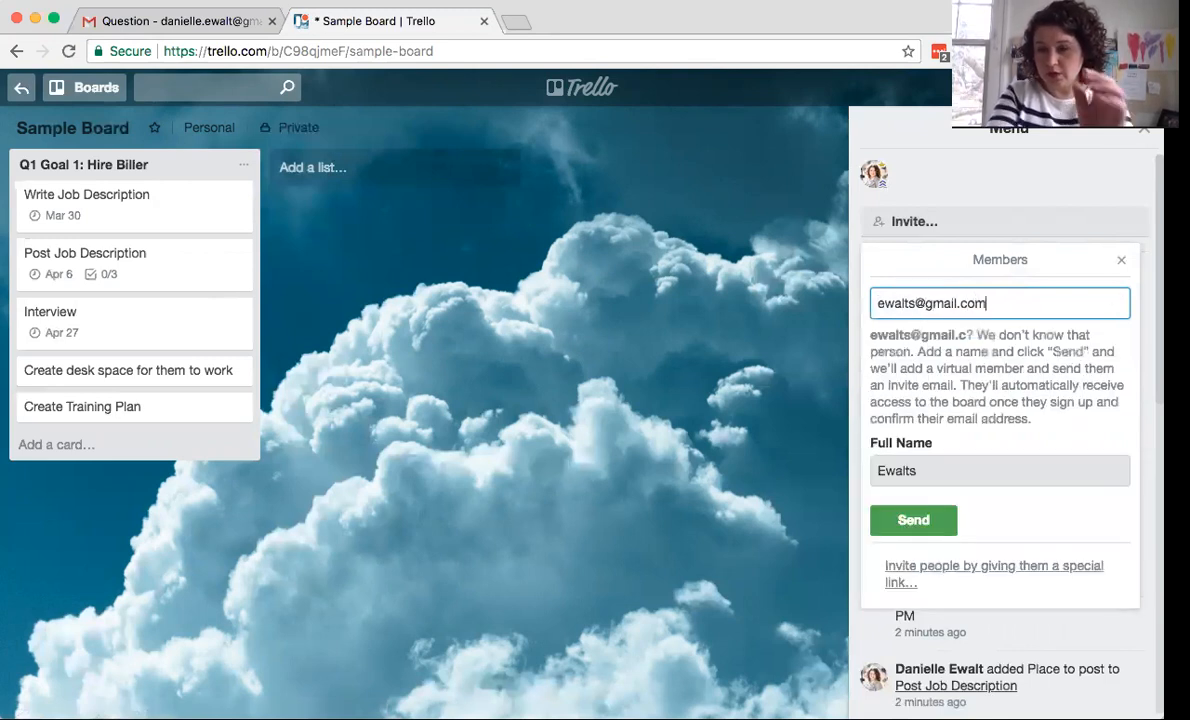
click(908, 528)
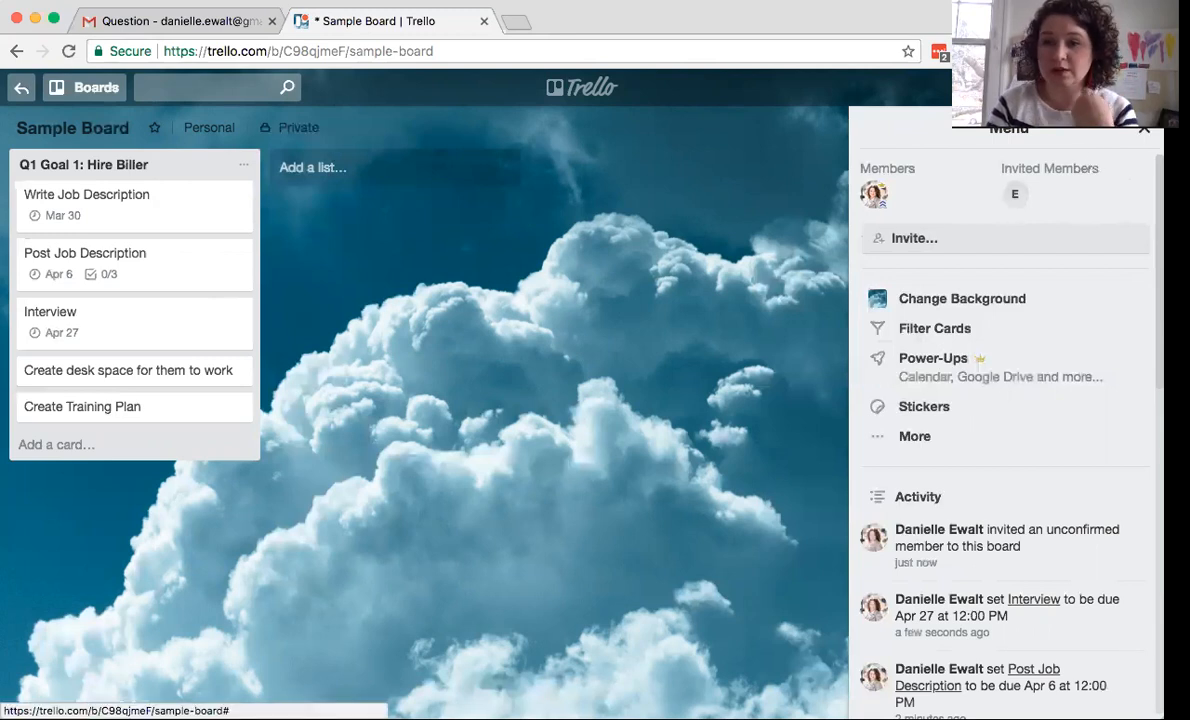
click(1144, 128)
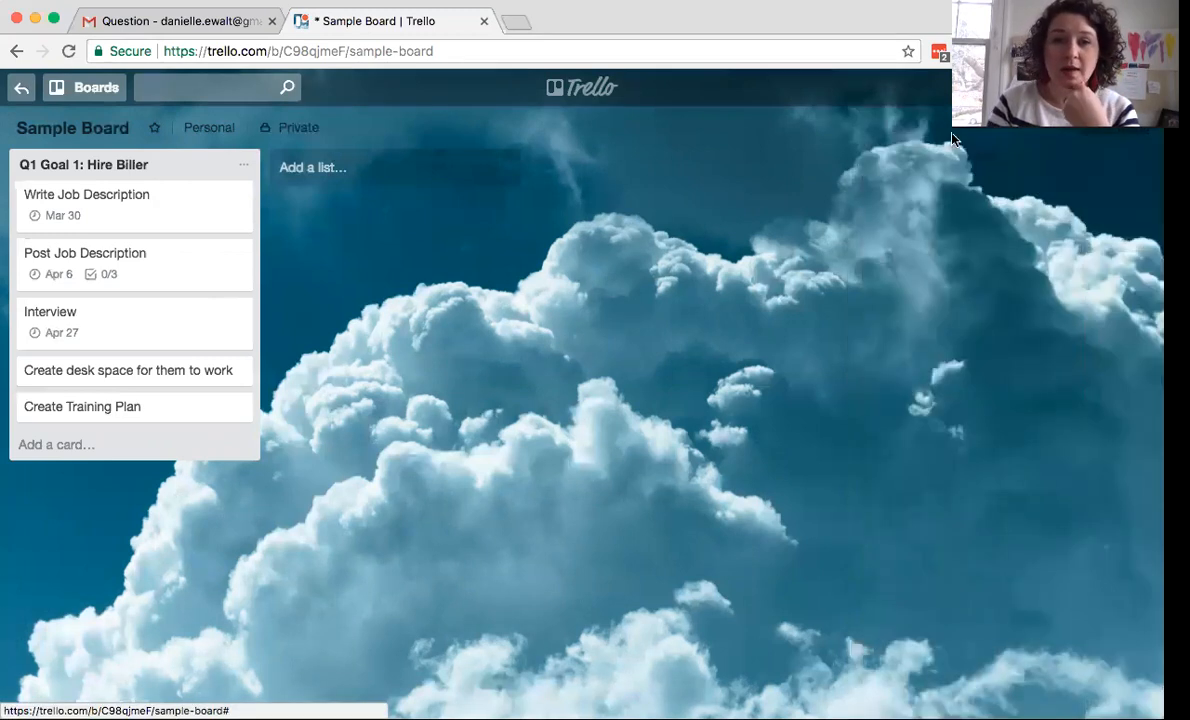
- Assign the newly invited member to the Write Job Description card
click(181, 219)
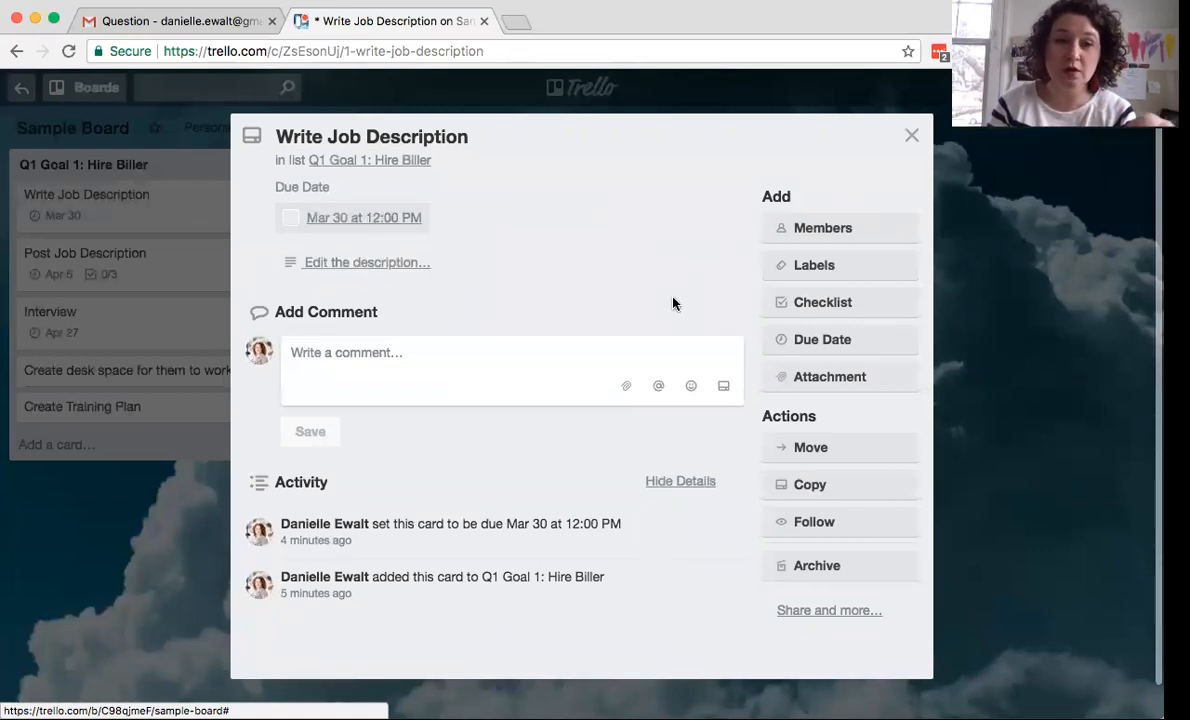
click(836, 232)
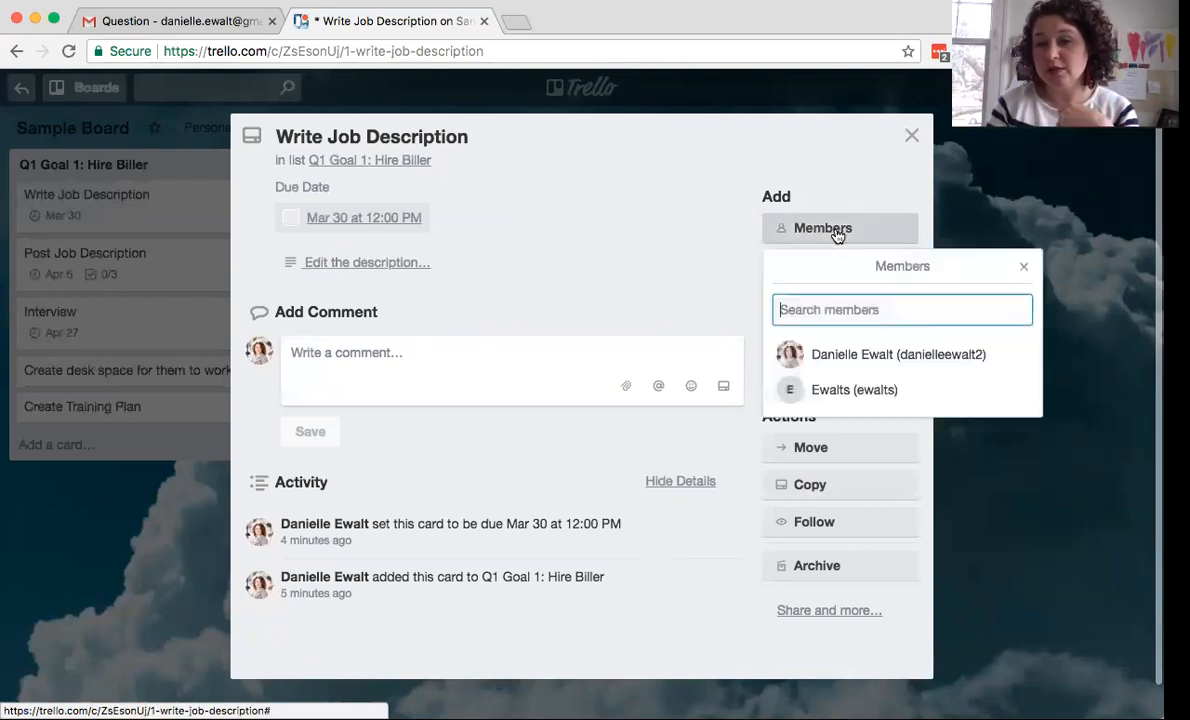
click(828, 393)
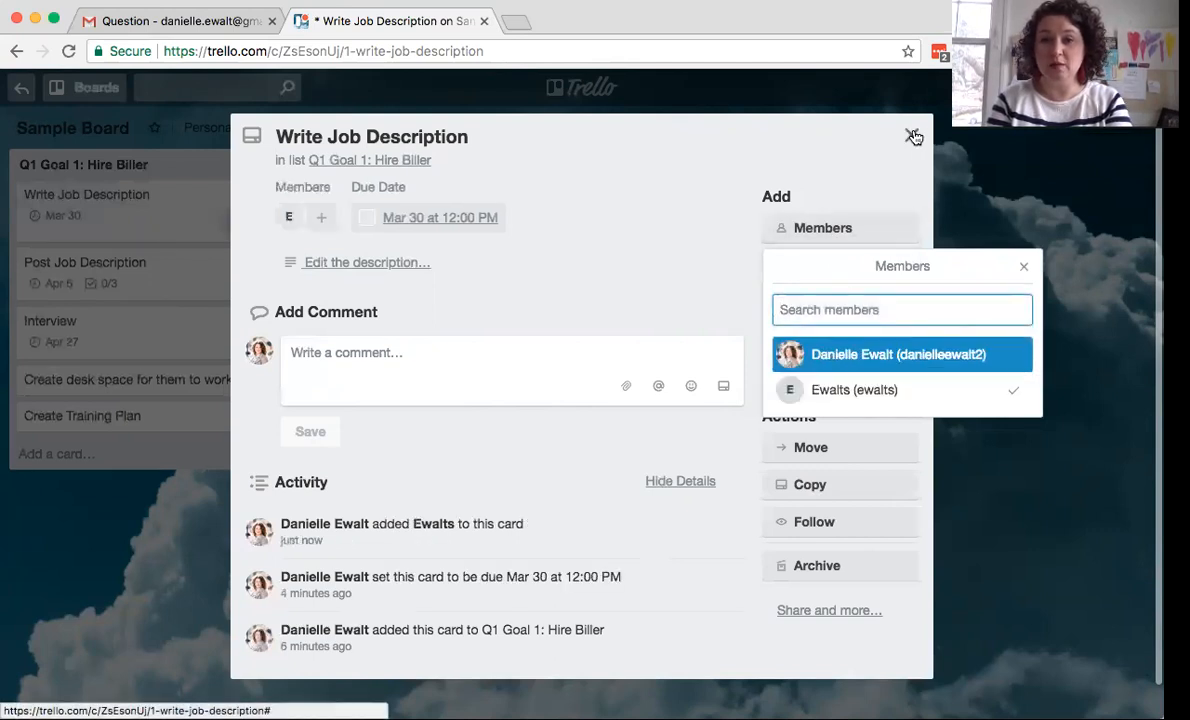
click(911, 135)
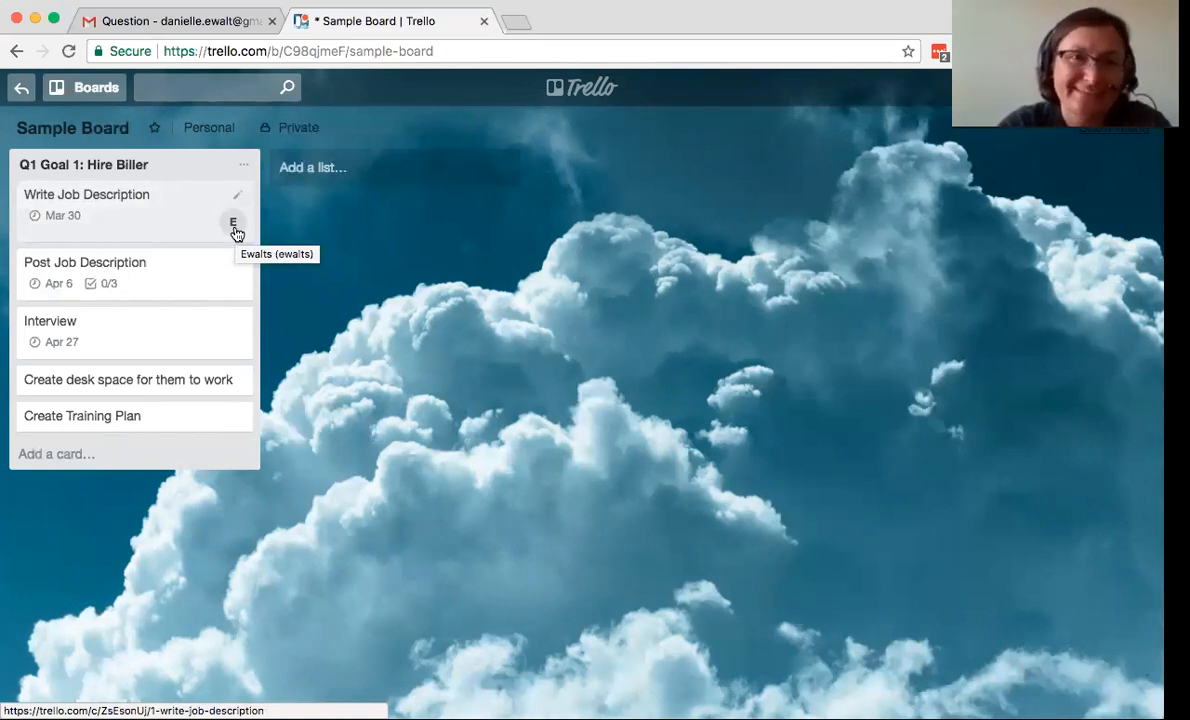
- Check the Write Job Description card, then open the Post Job Description card's details
click(165, 232)
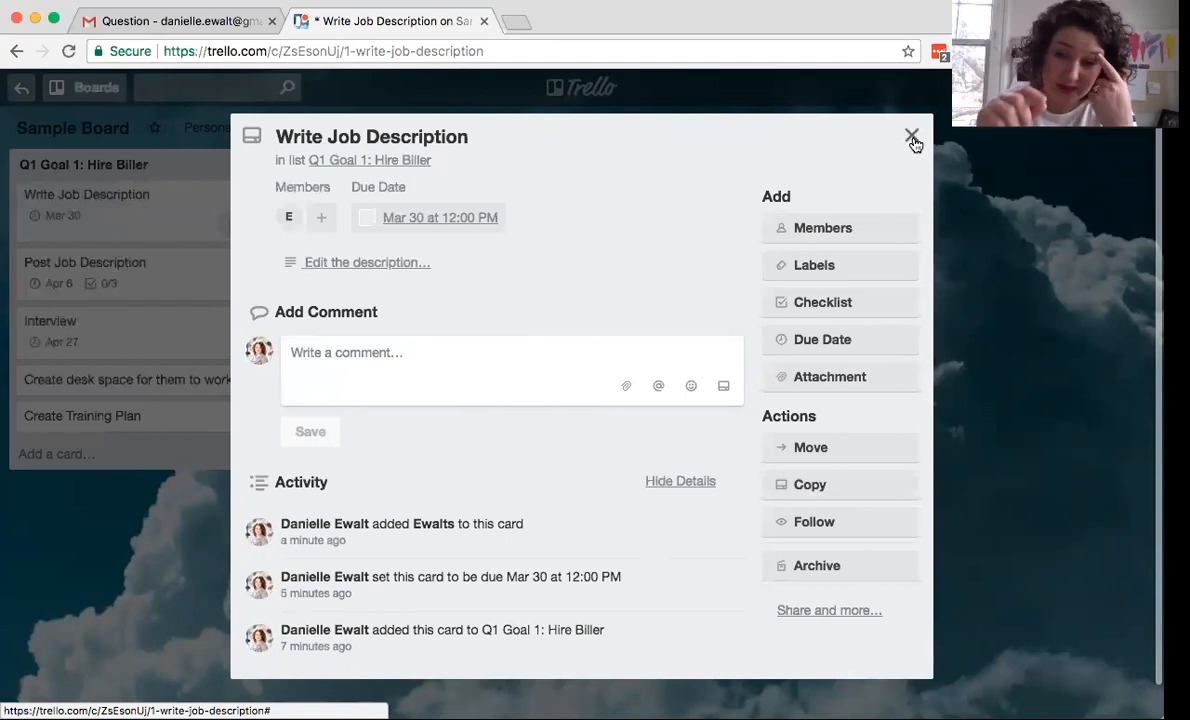
click(911, 137)
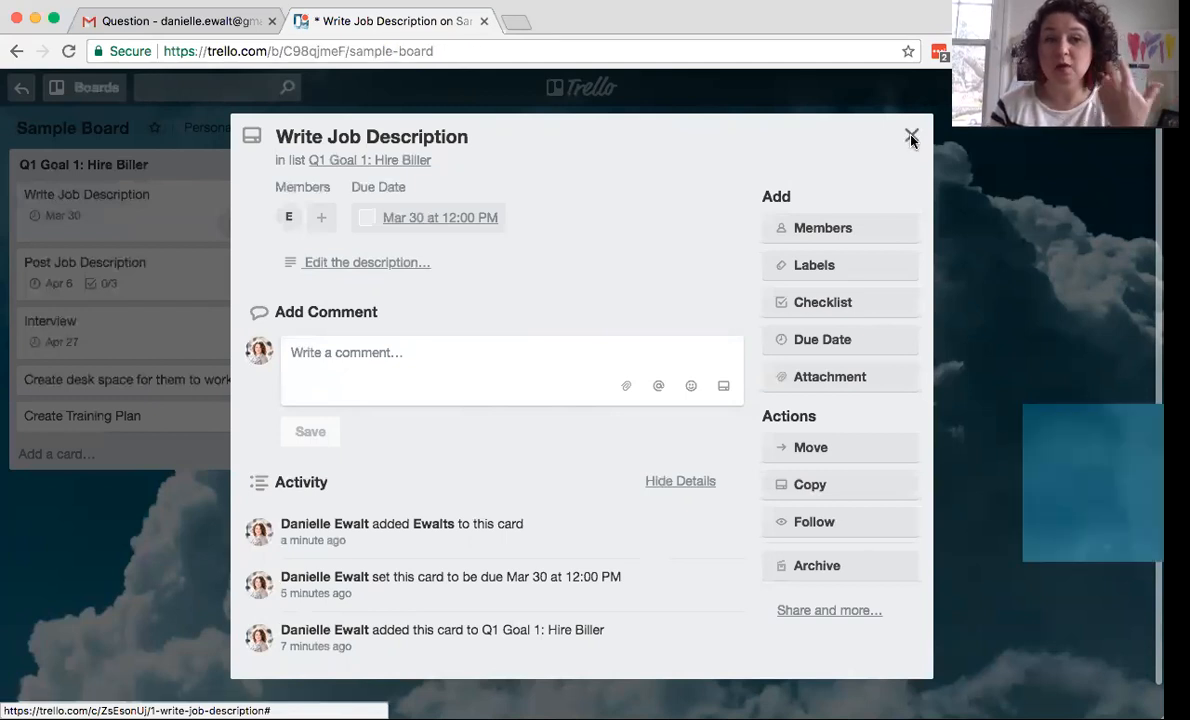
click(168, 279)
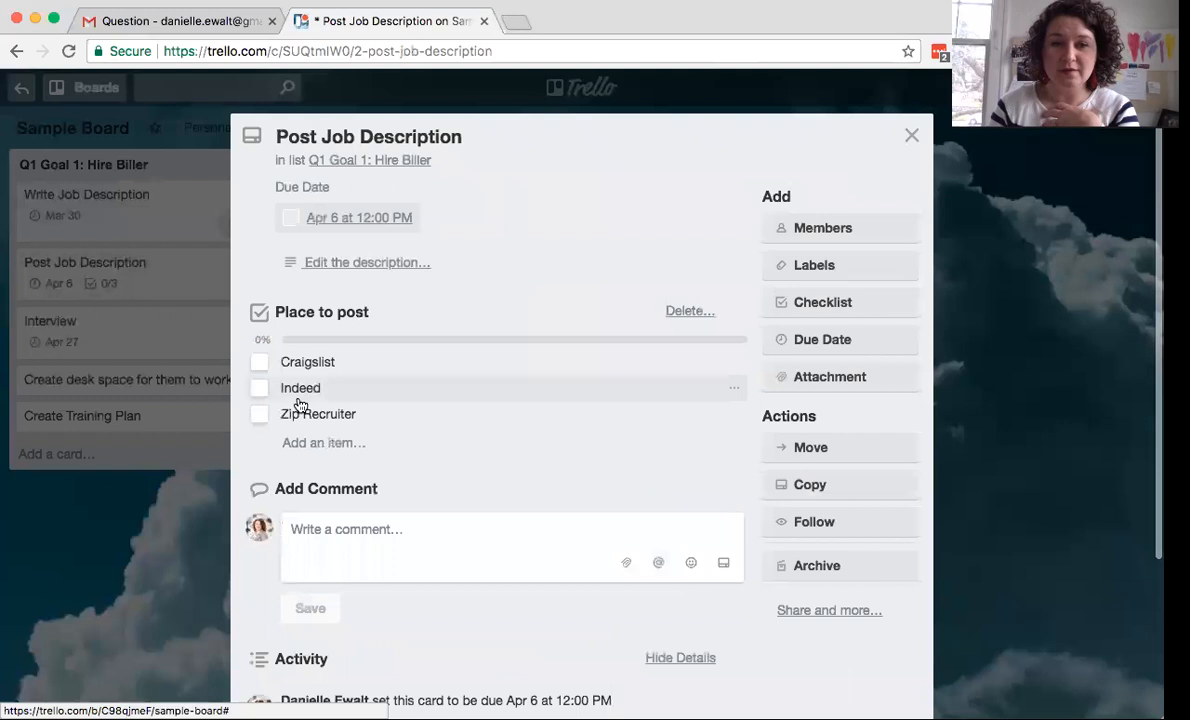
- Append a dash and the responsible person's name to the Craigslist checklist item and save it
click(361, 362)
click(361, 362)
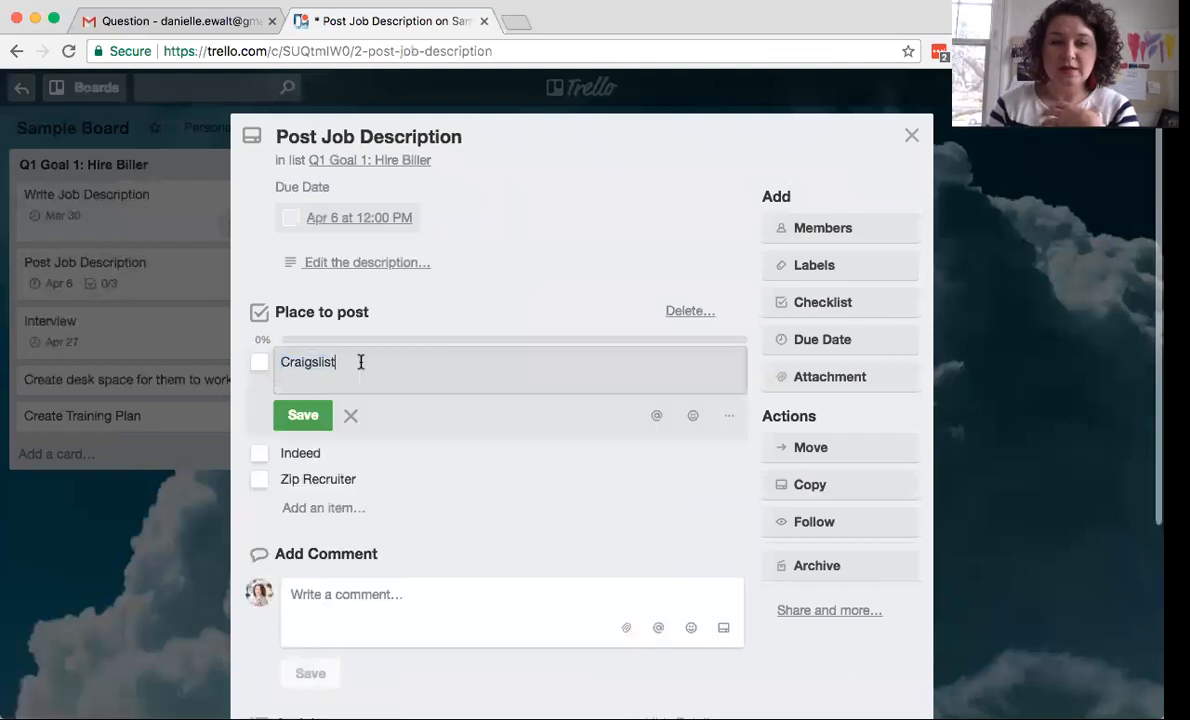
text(- Jane)
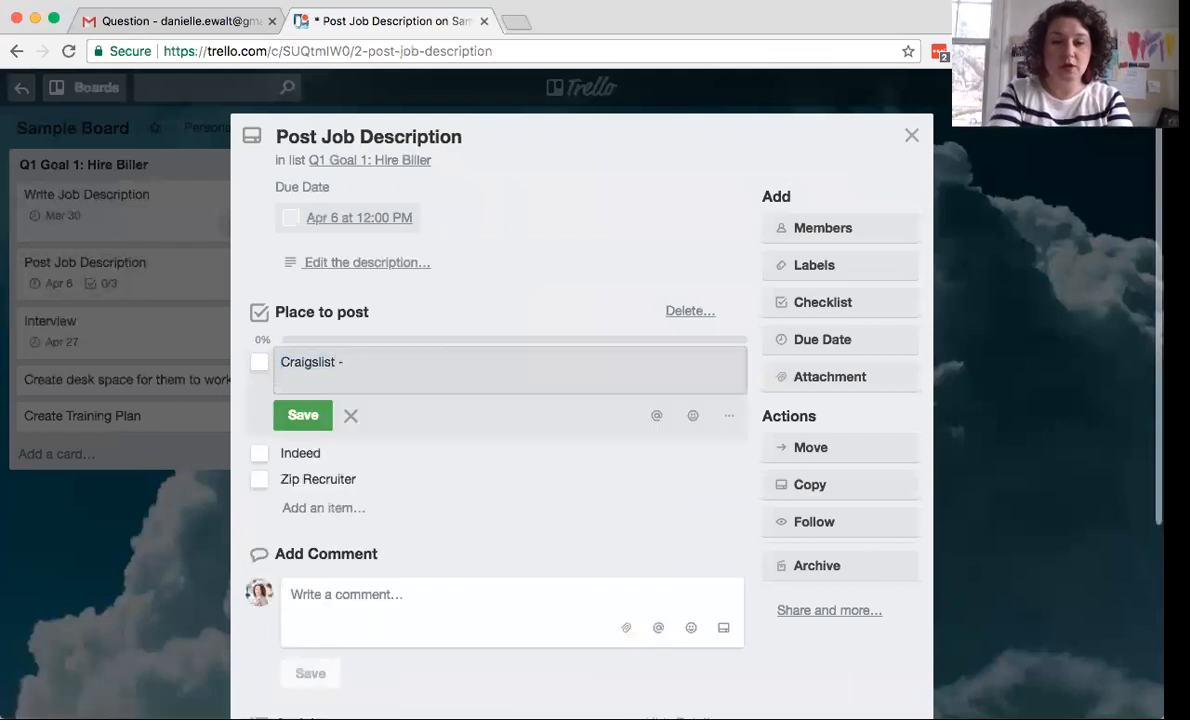
key(BackSpace)
key(BackSpace)
key(BackSpace)
key(BackSpace)
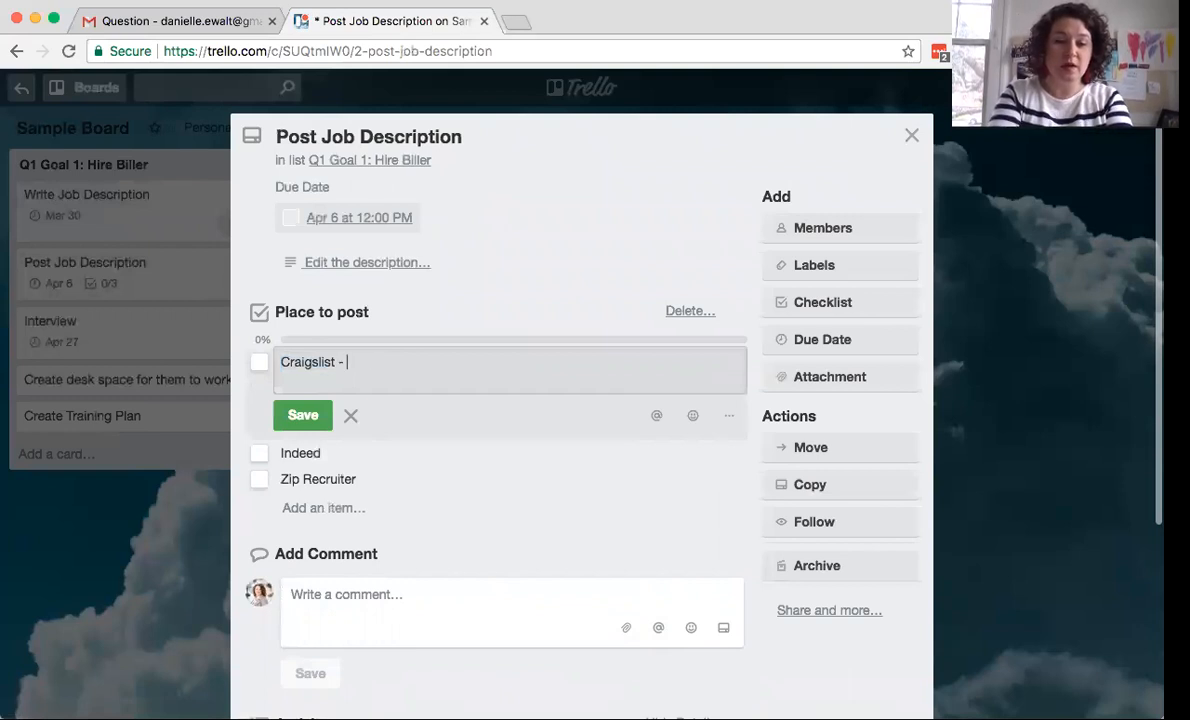
text(JAVE)
key(BackSpace)
key(BackSpace)
text(NE)
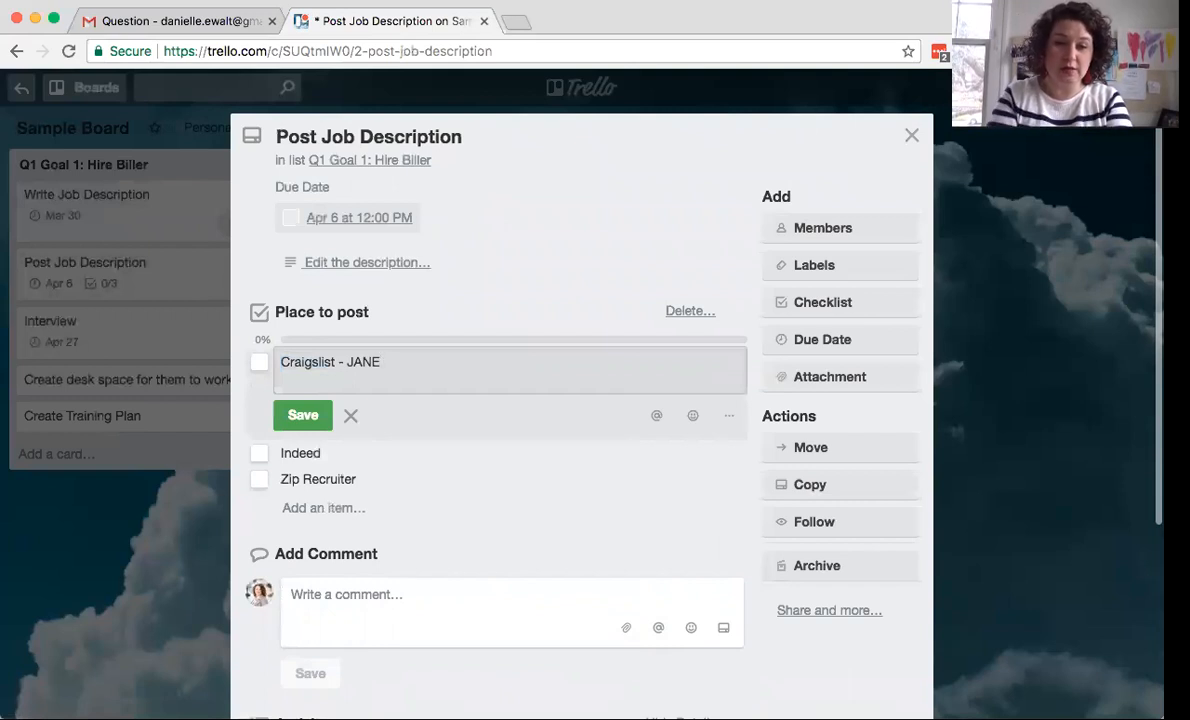
click(303, 415)
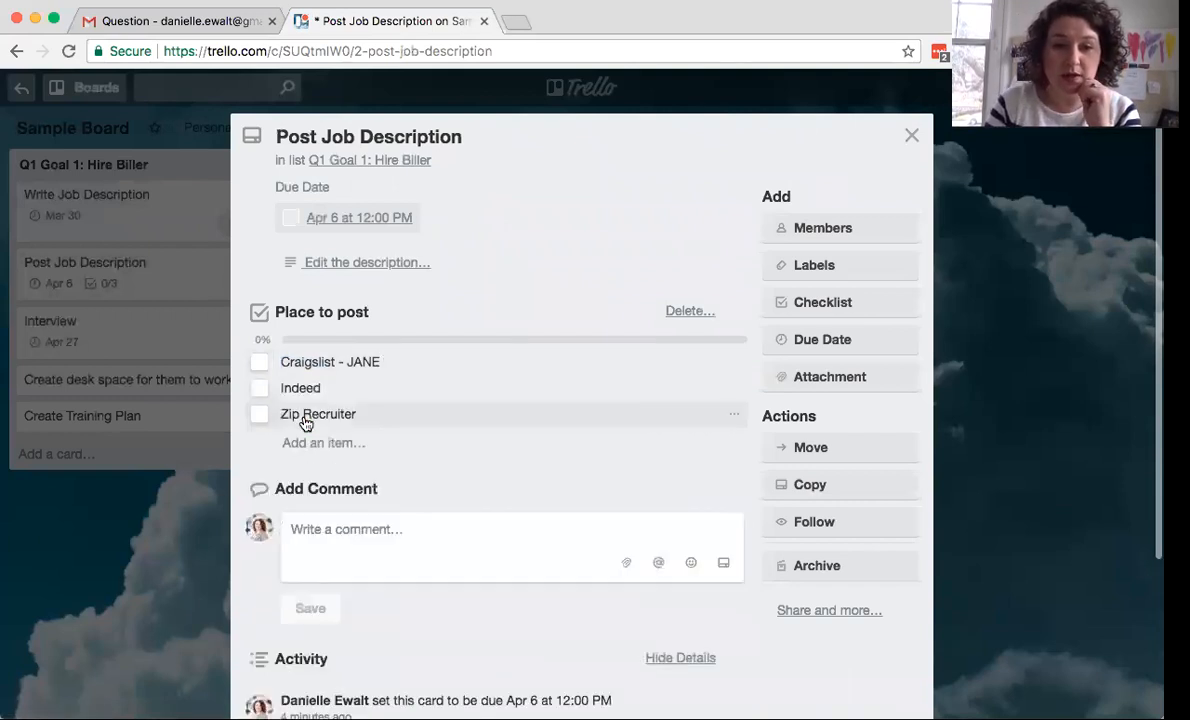
click(391, 363)
click(388, 362)
text(@EW)
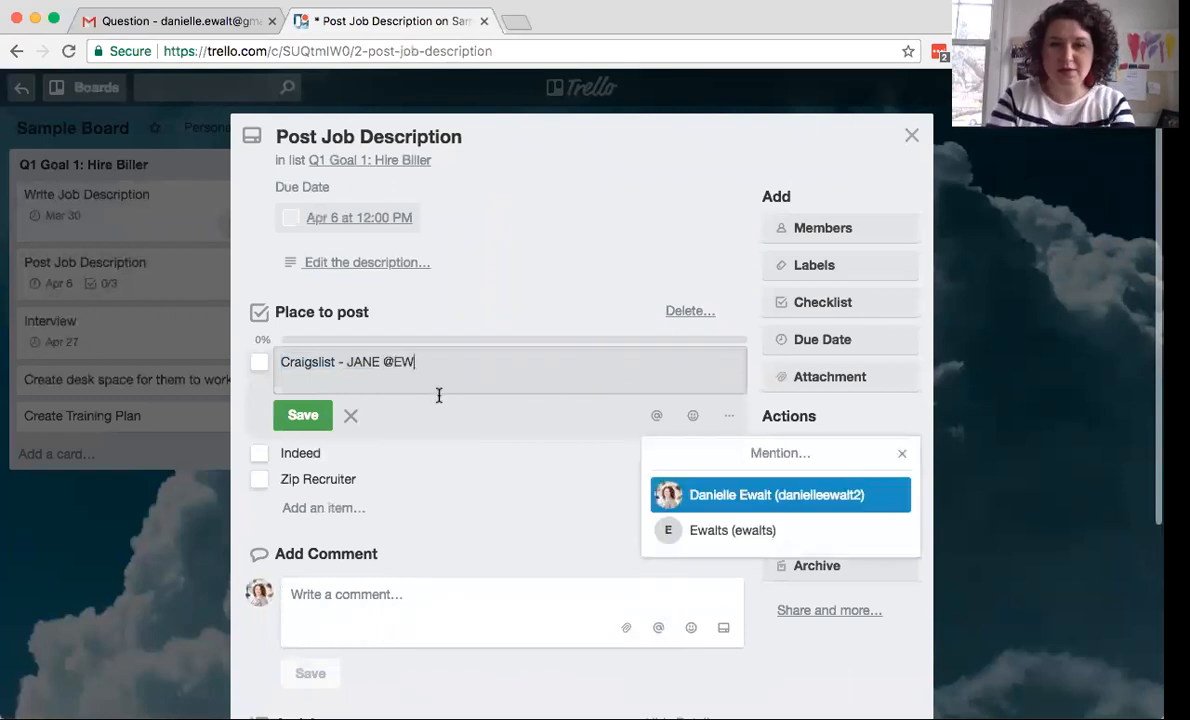
click(745, 531)
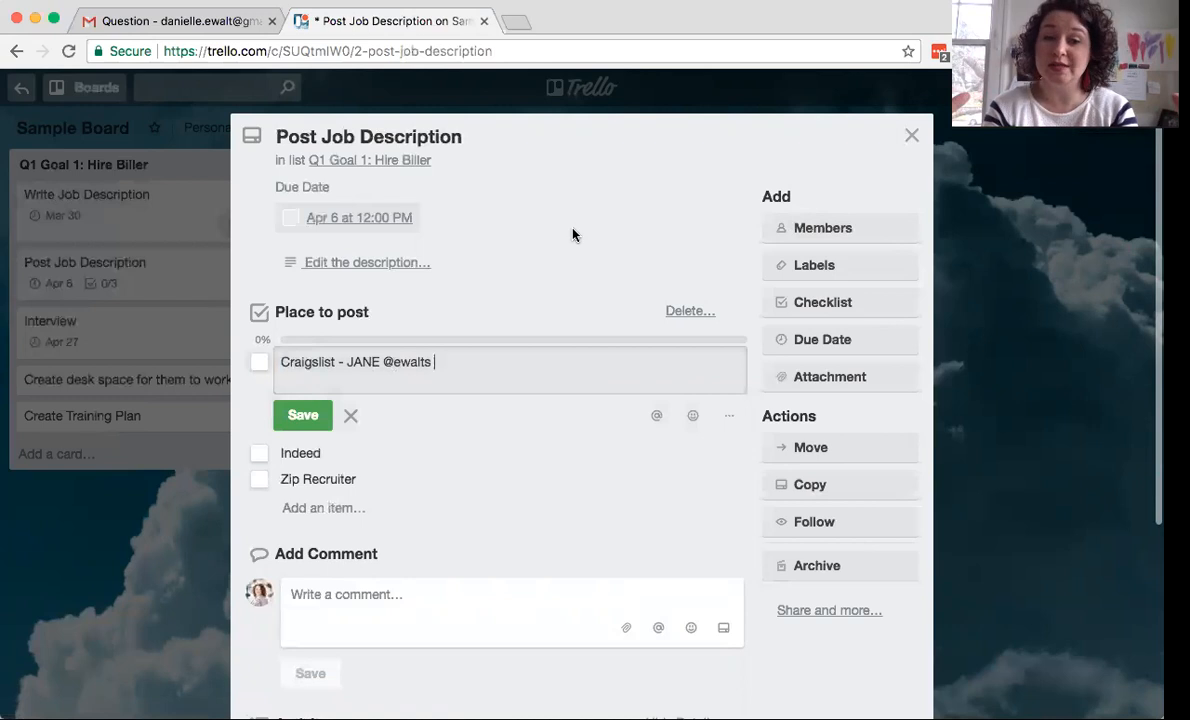
click(305, 415)
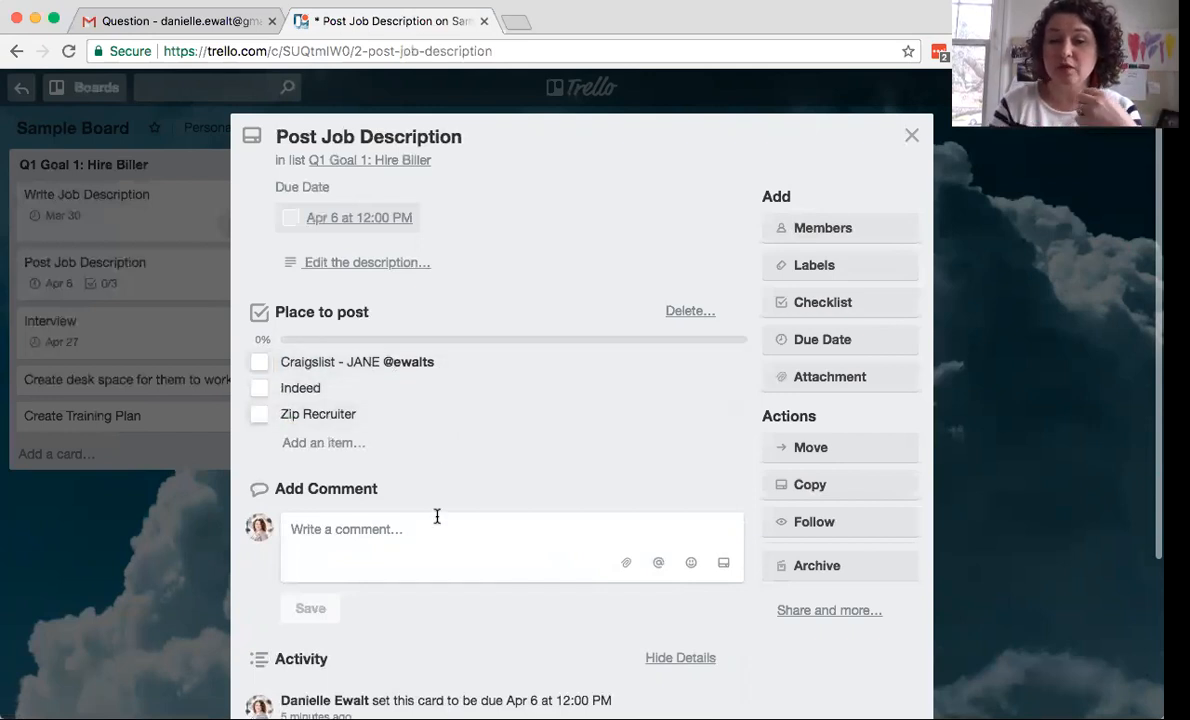
- Add yourself as a member of the Post Job Description card
click(845, 236)
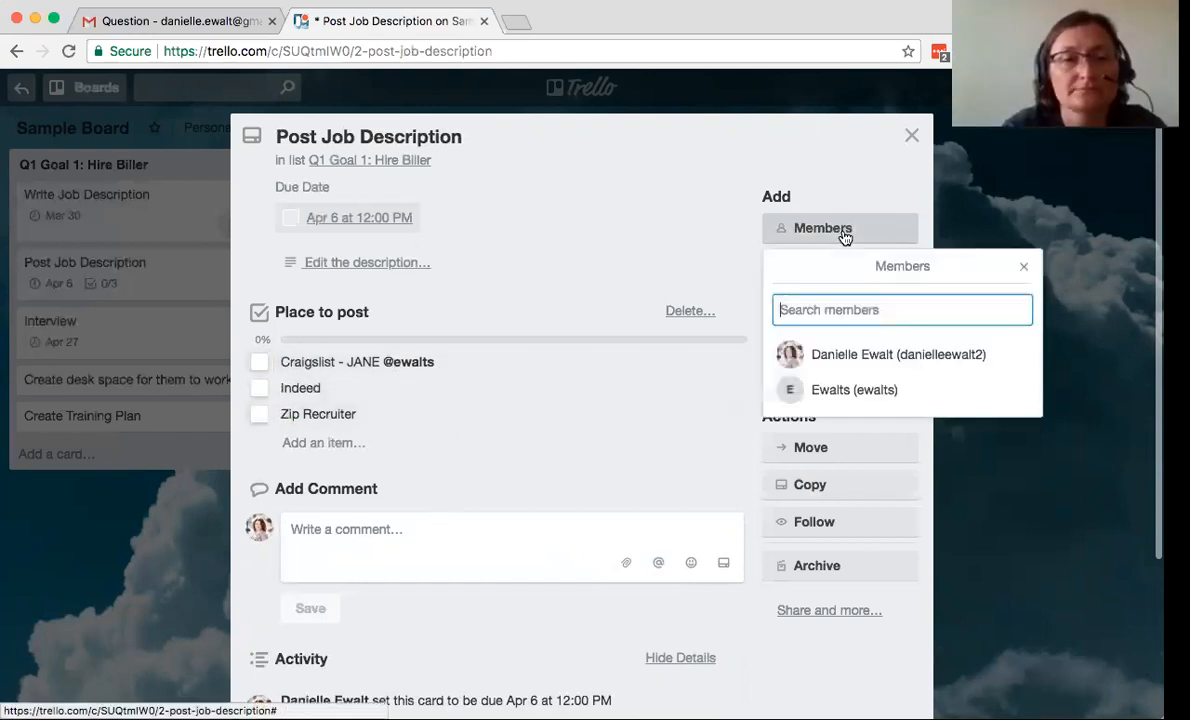
click(858, 356)
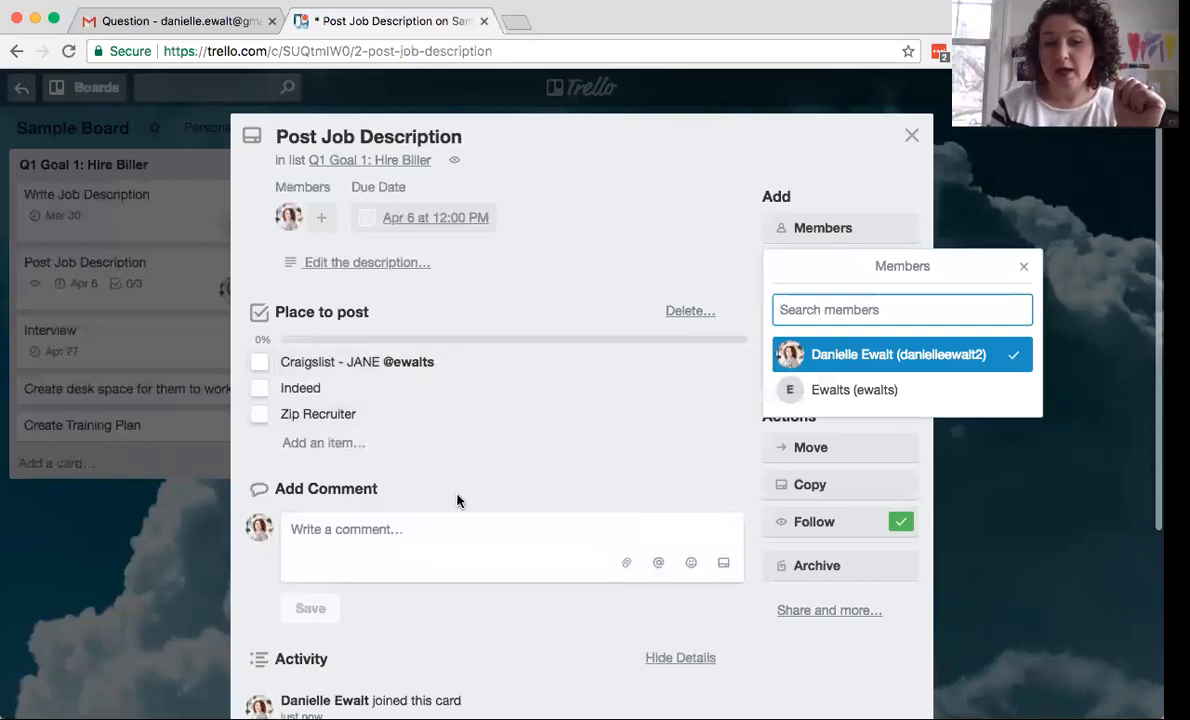
scroll(460, 499, down, 3)
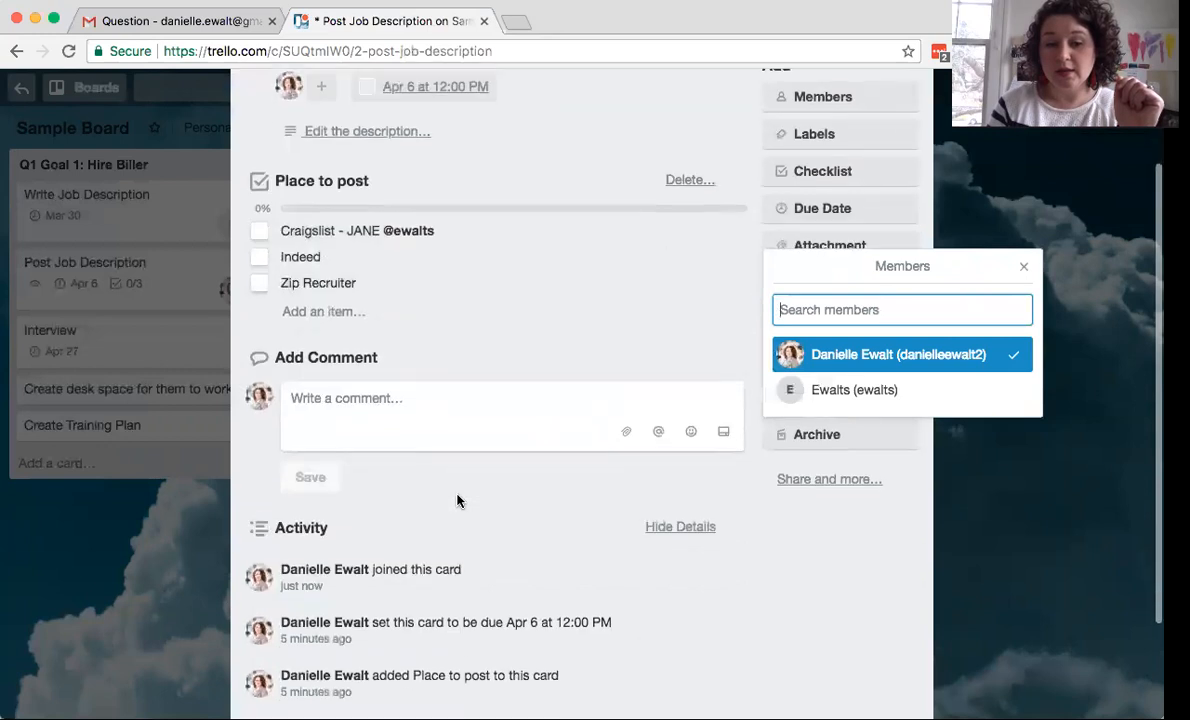
- Comment asking a teammate whether to still post on Craigslist for $100, @-mentioning a member
click(346, 406)
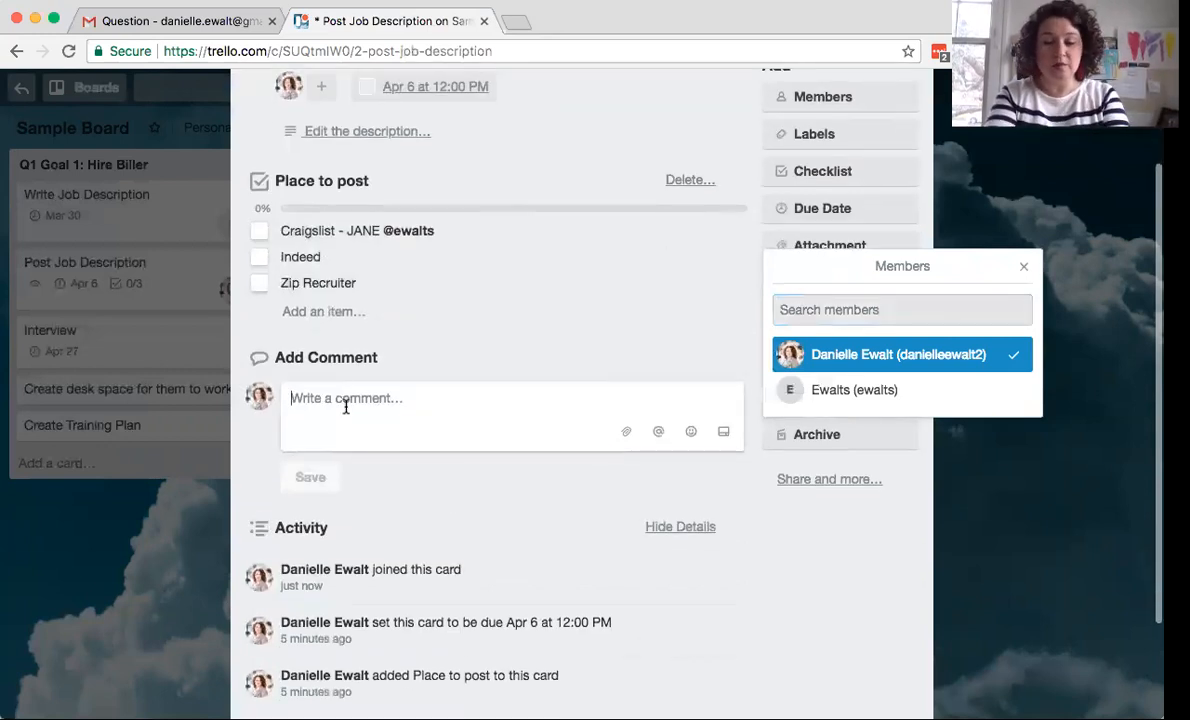
text(JANE)
key(BackSpace)
key(BackSpace)
key(BackSpace)
text(an)
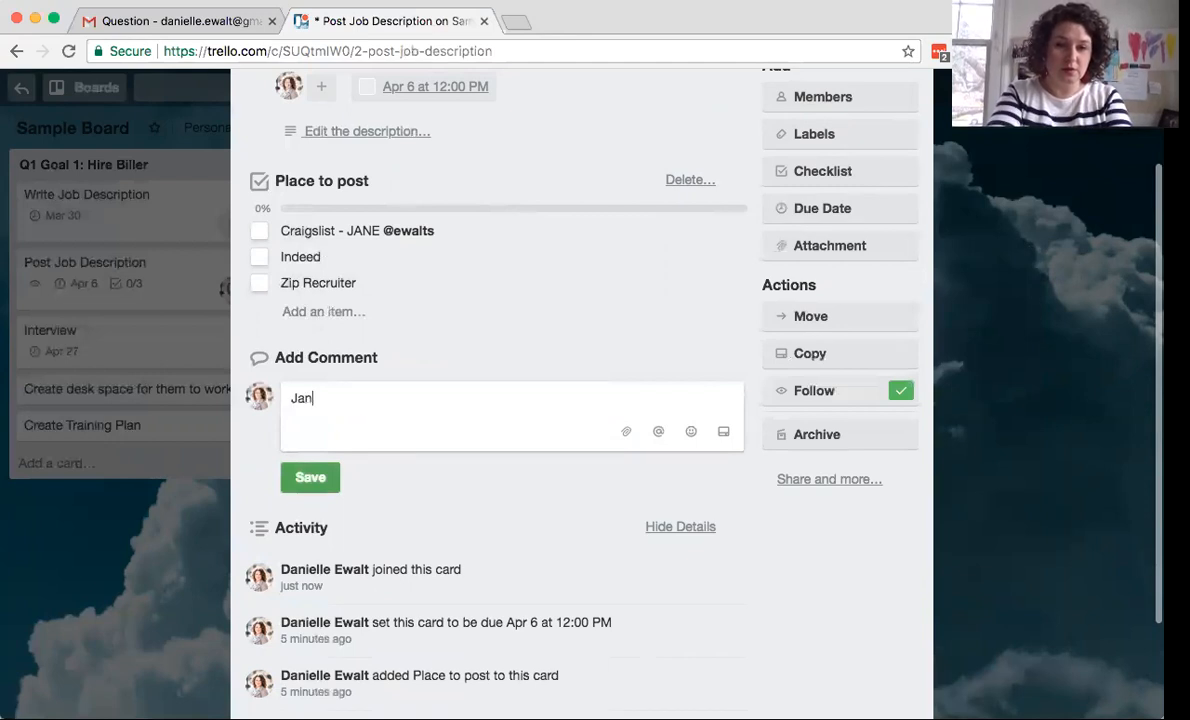
text(et, )
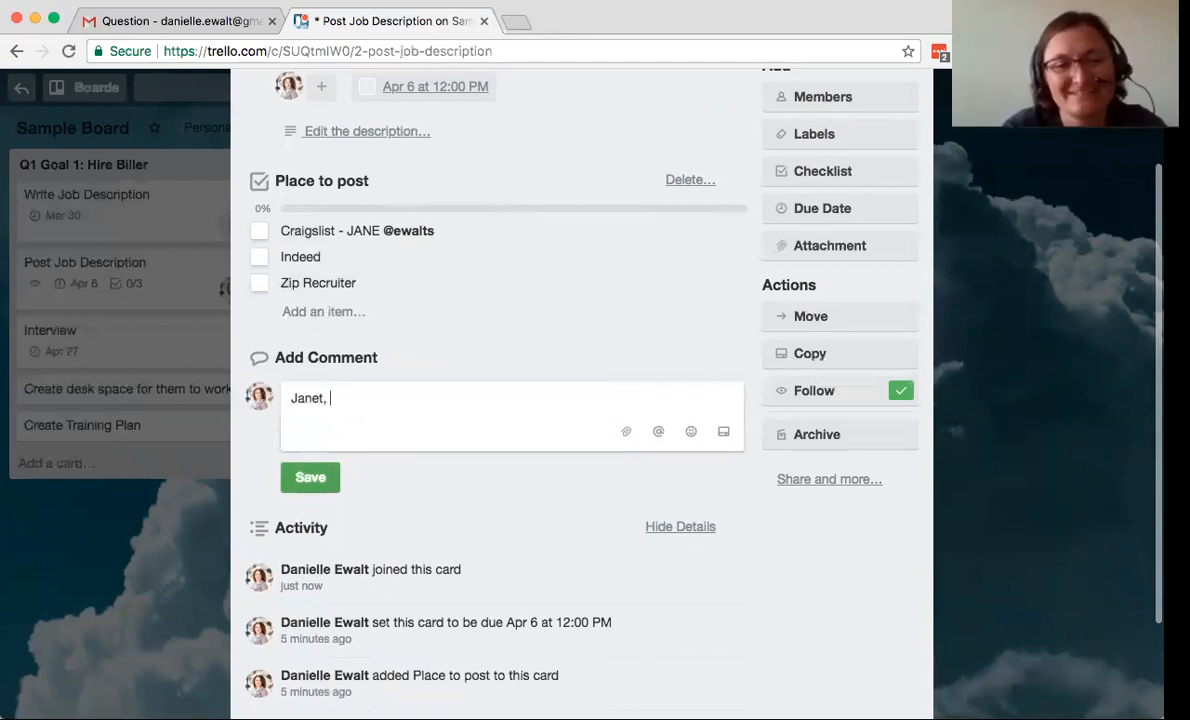
text(cra)
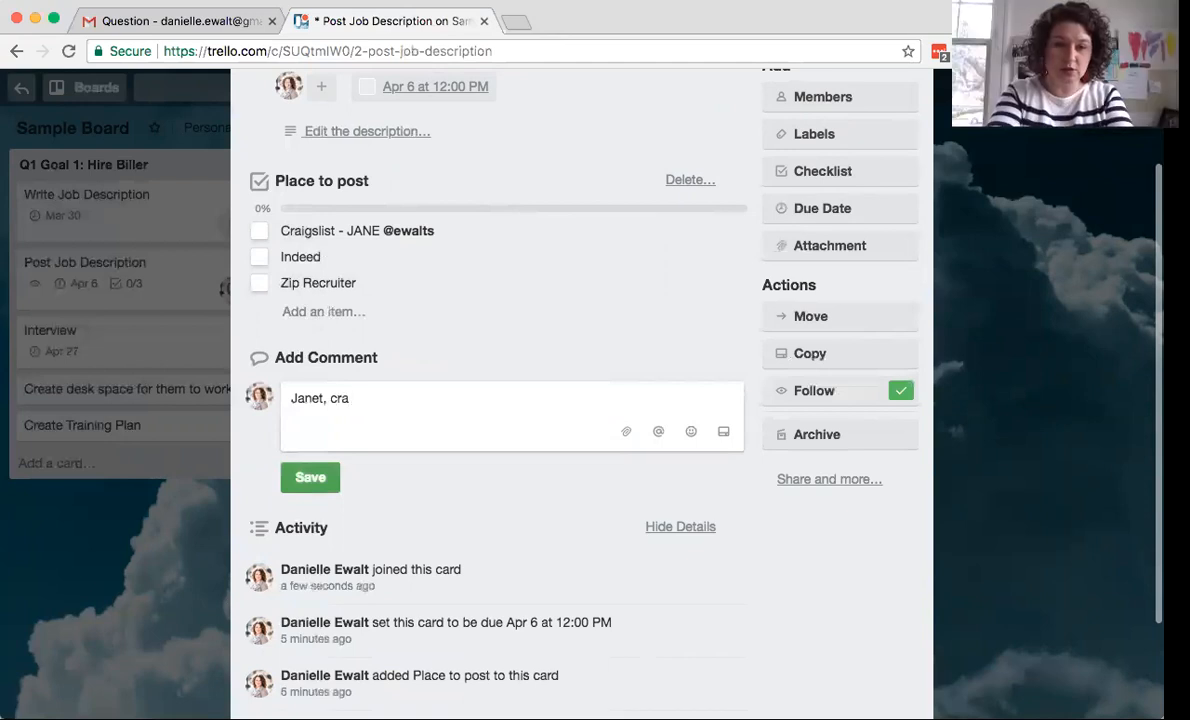
text(isgslis)
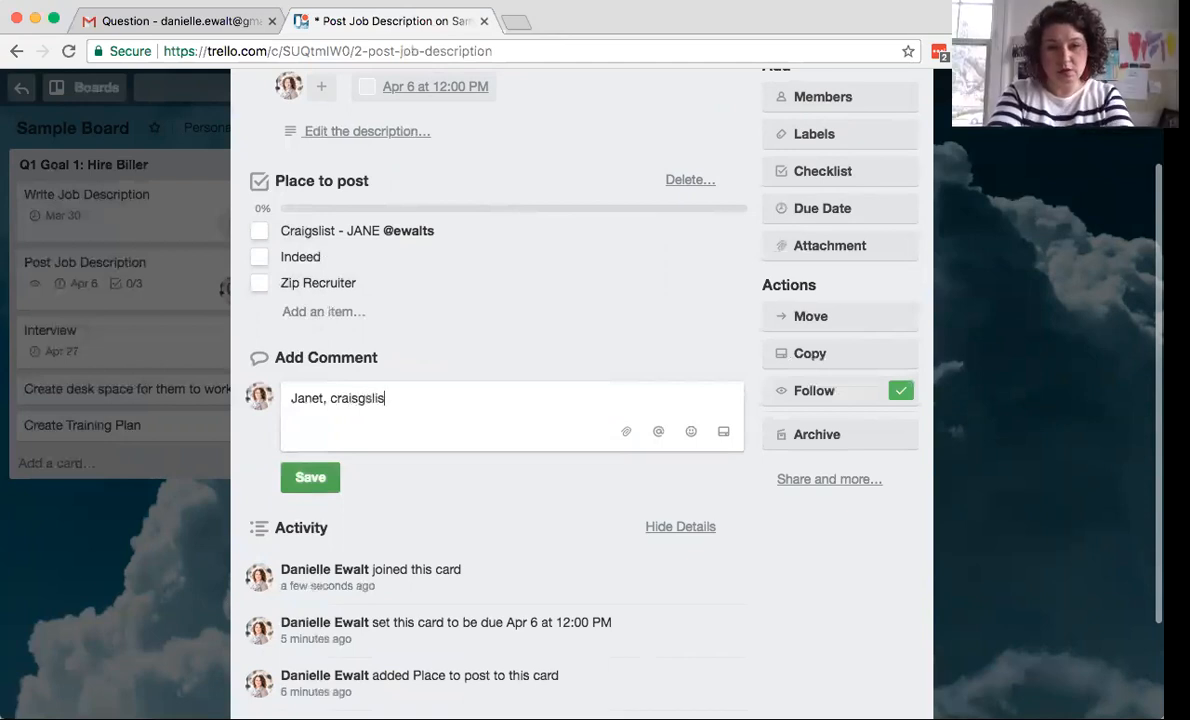
text(t is $1)
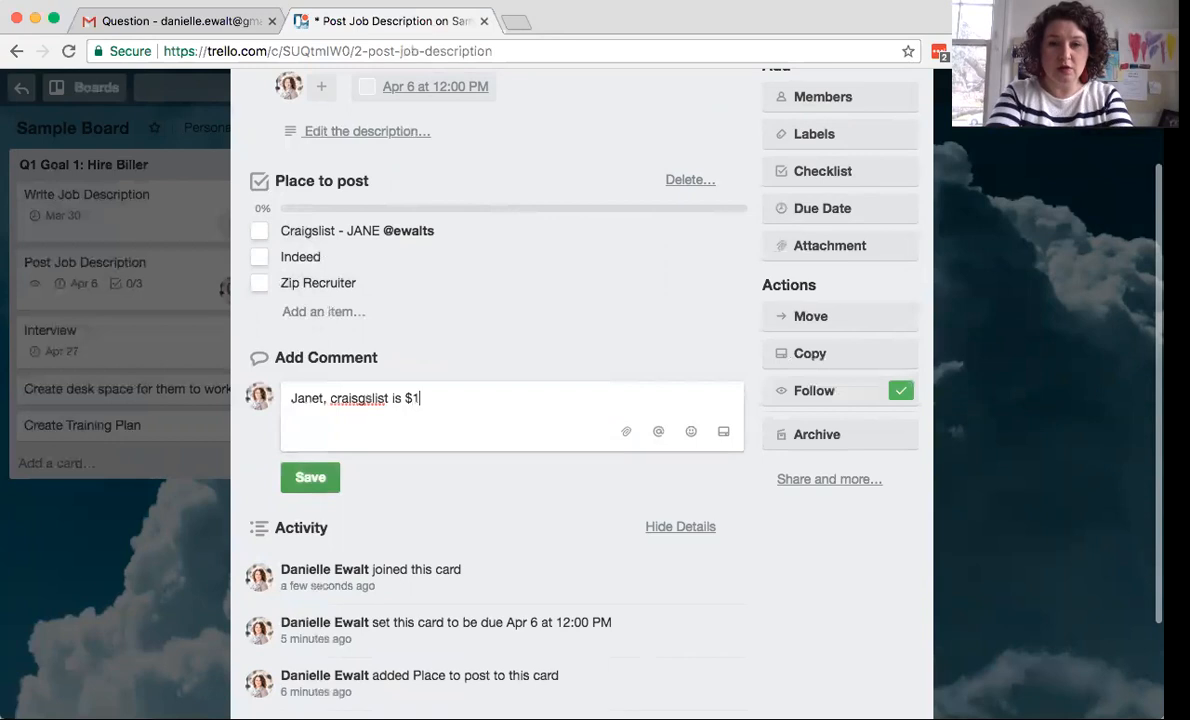
text(00 - do we w)
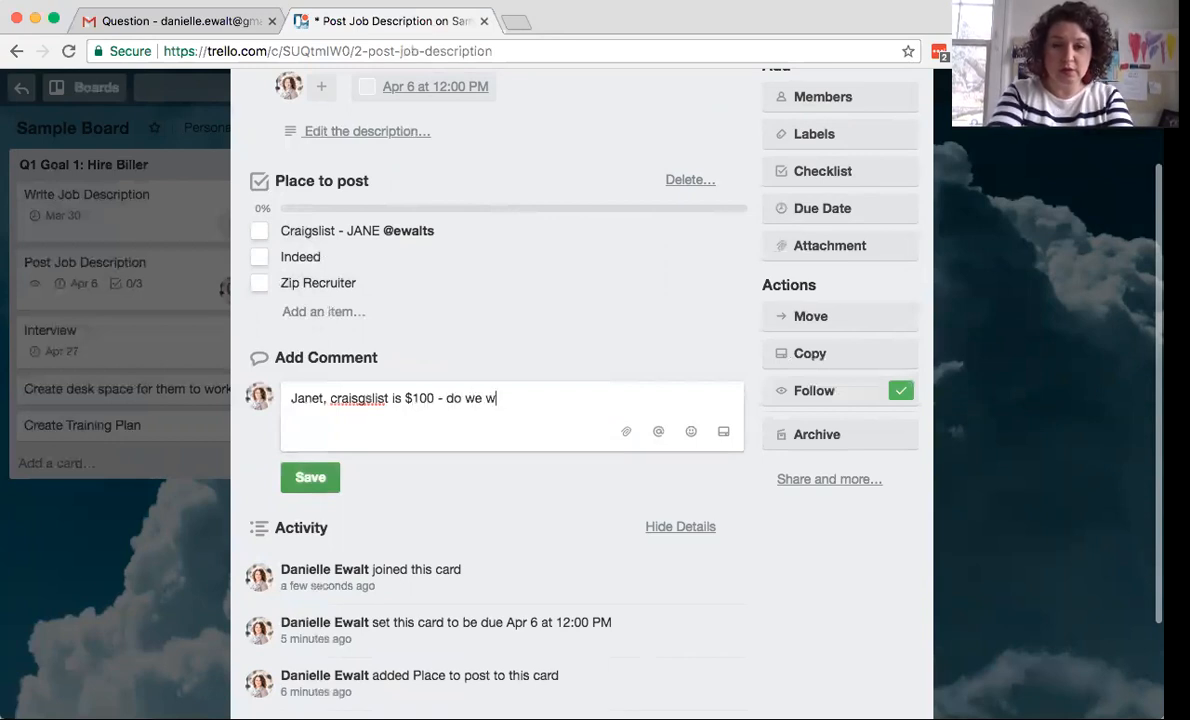
key(BackSpace)
text(still want to)
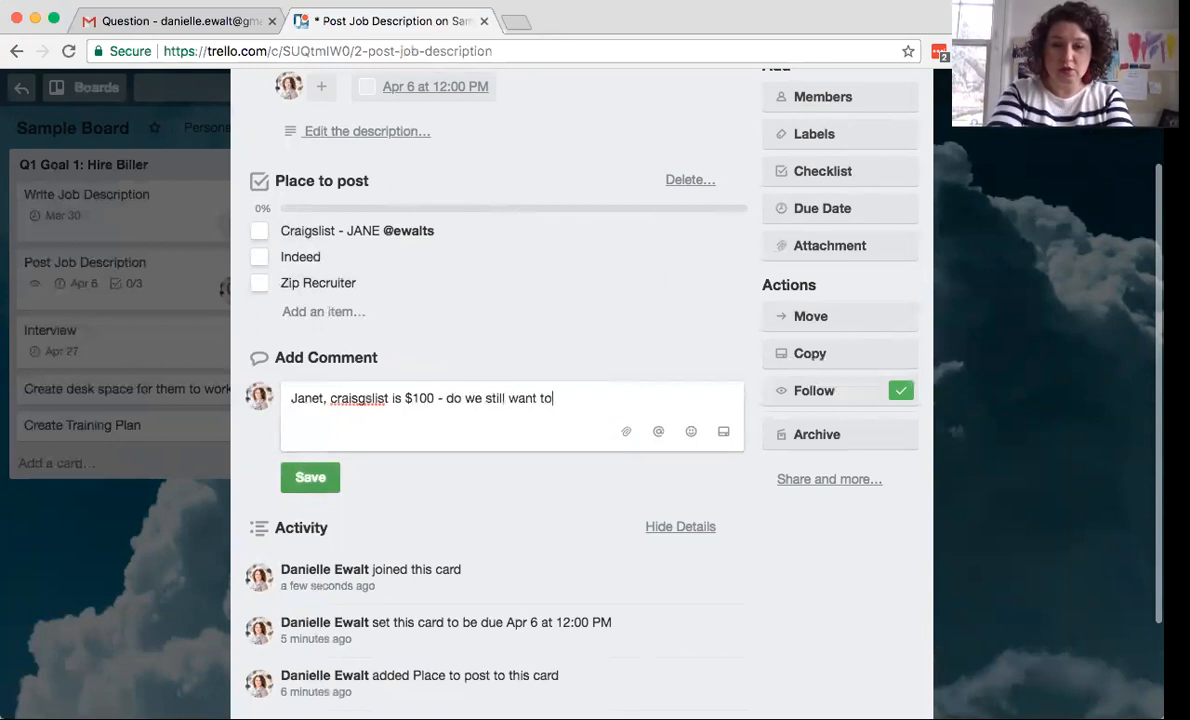
text( post there)
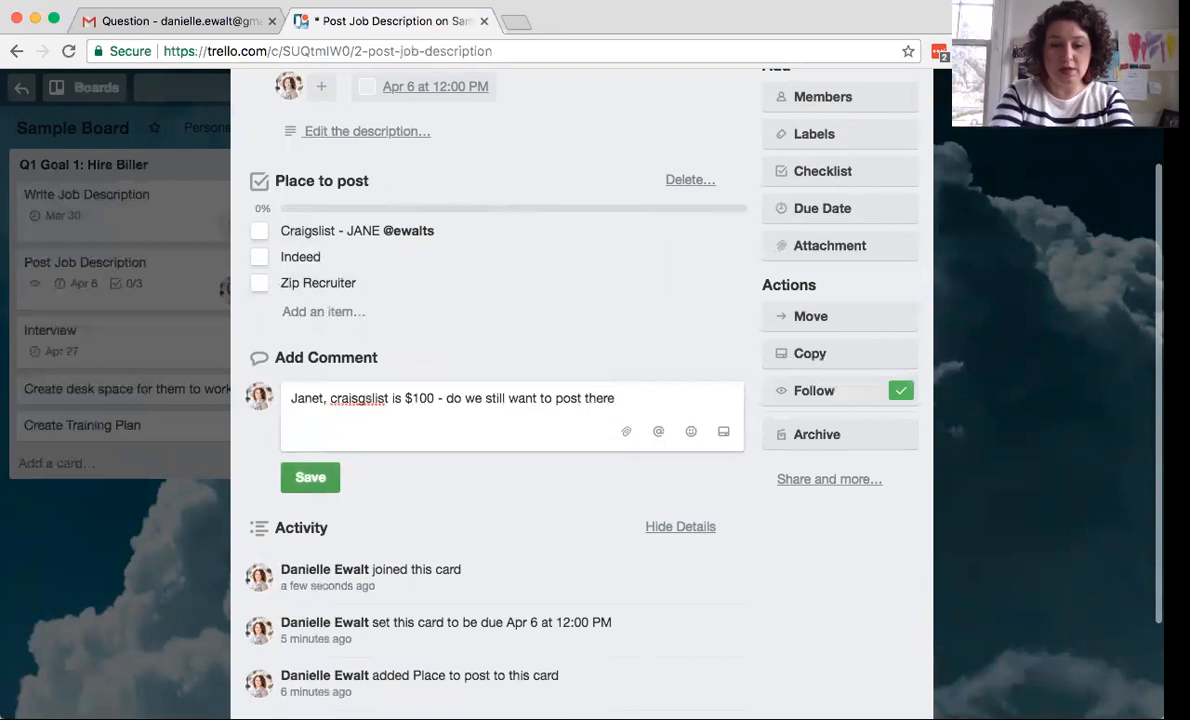
text( @ew)
key(Return)
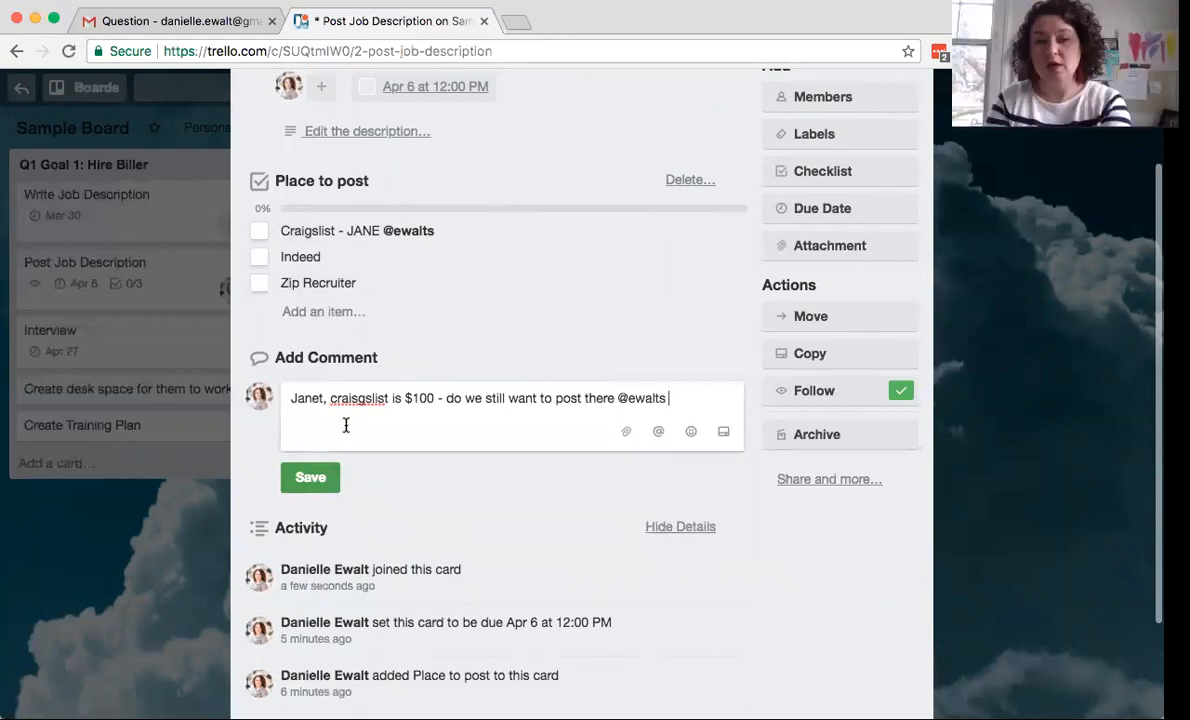
click(314, 480)
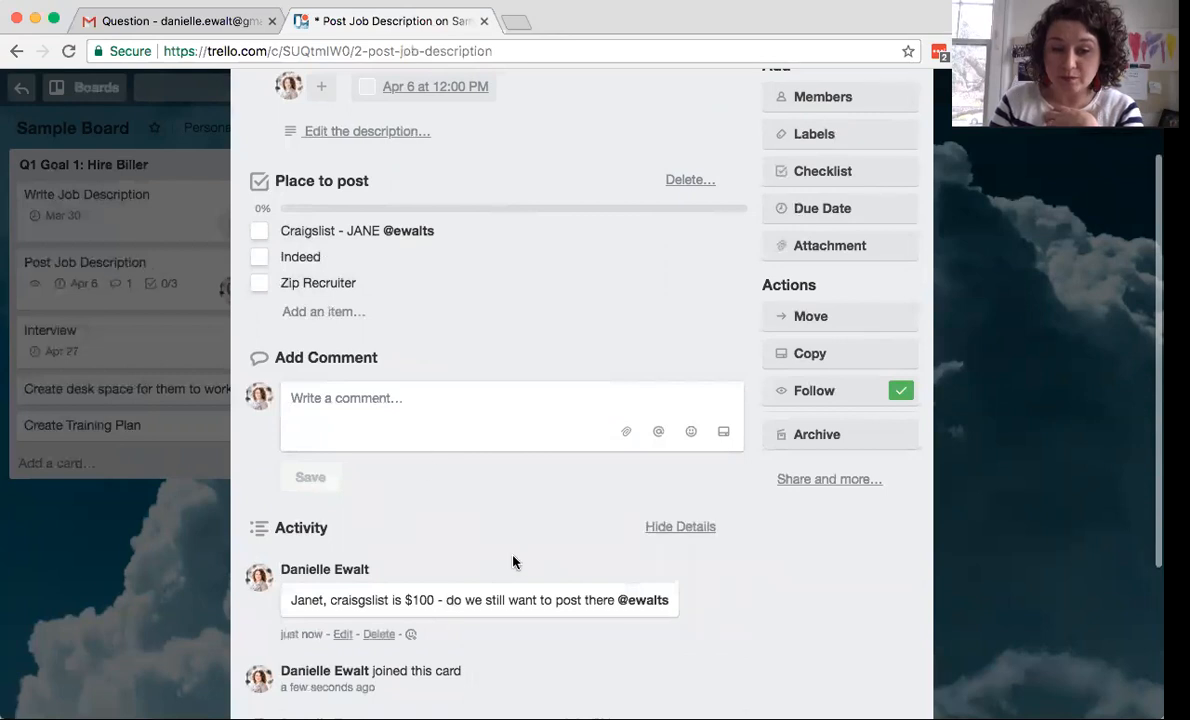
scroll(513, 562, down, 2)
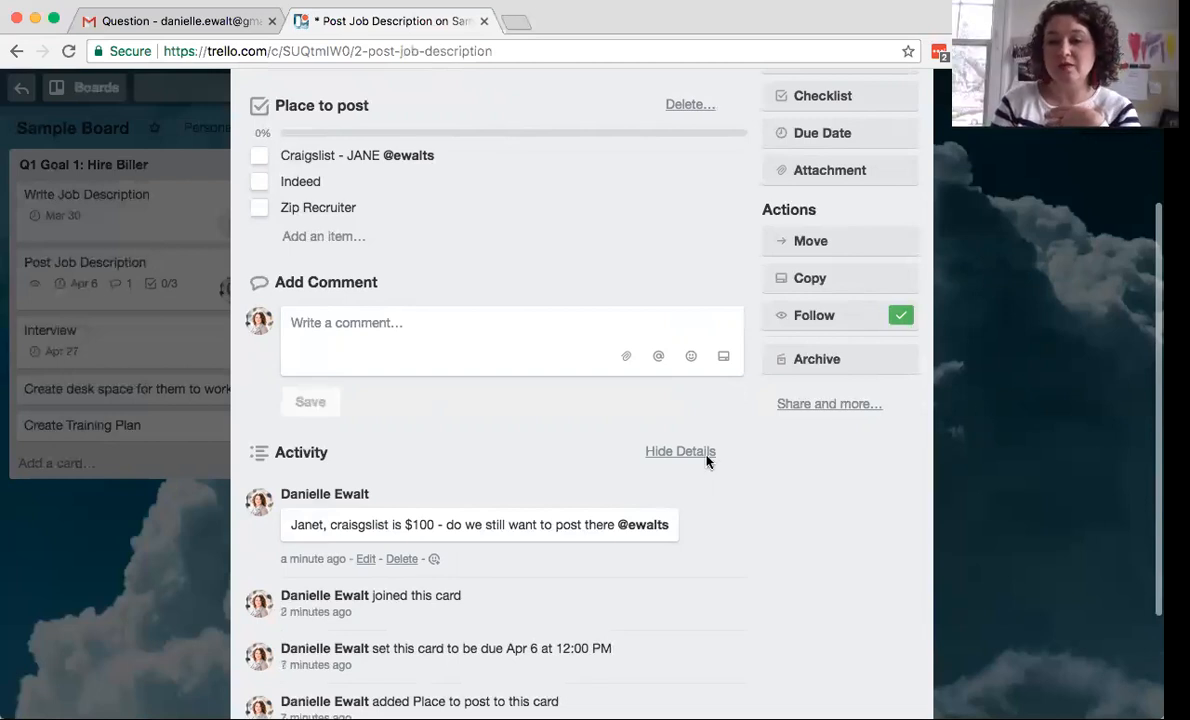
scroll(718, 410, up, 1)
scroll(720, 390, up, 5)
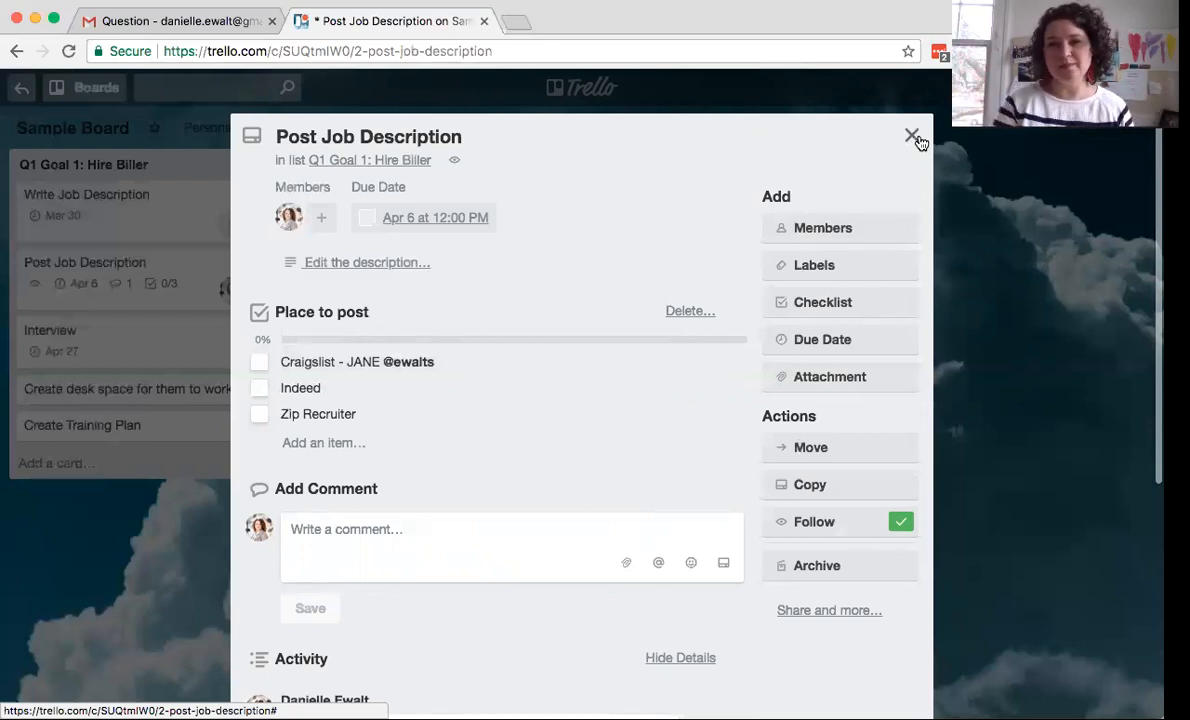
- Copy the Hire Biller list as 'Q1 Goal 1: Hire Scheduler'
click(914, 138)
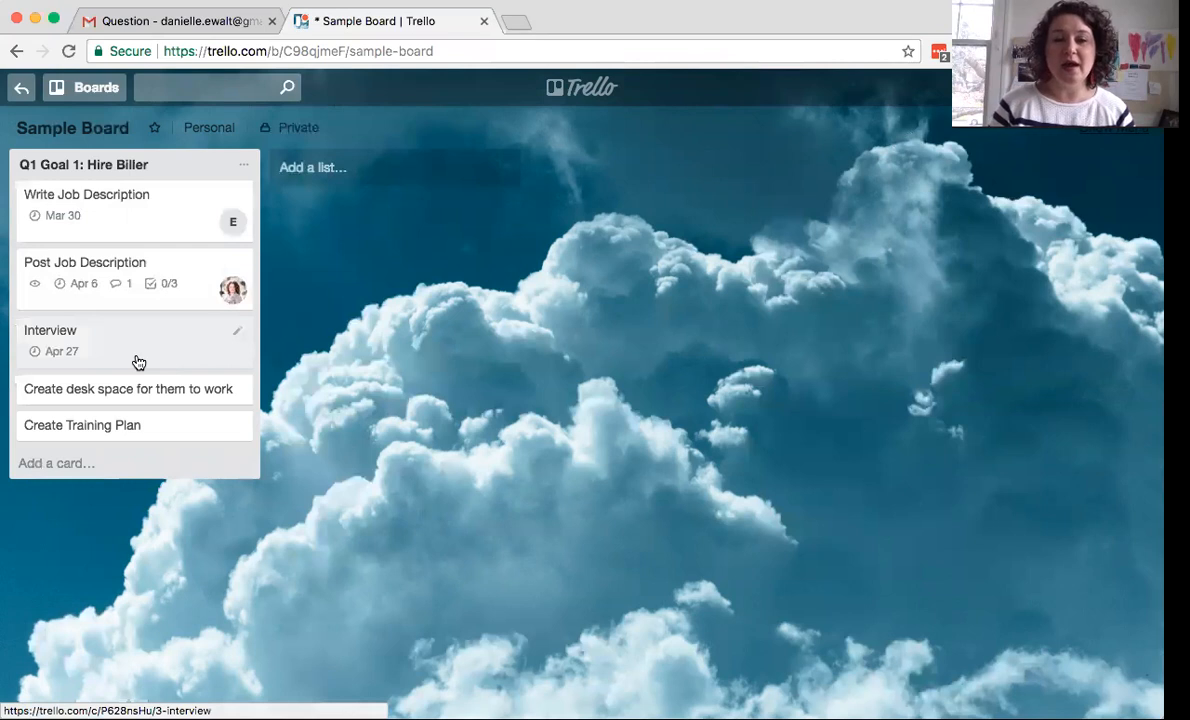
click(243, 167)
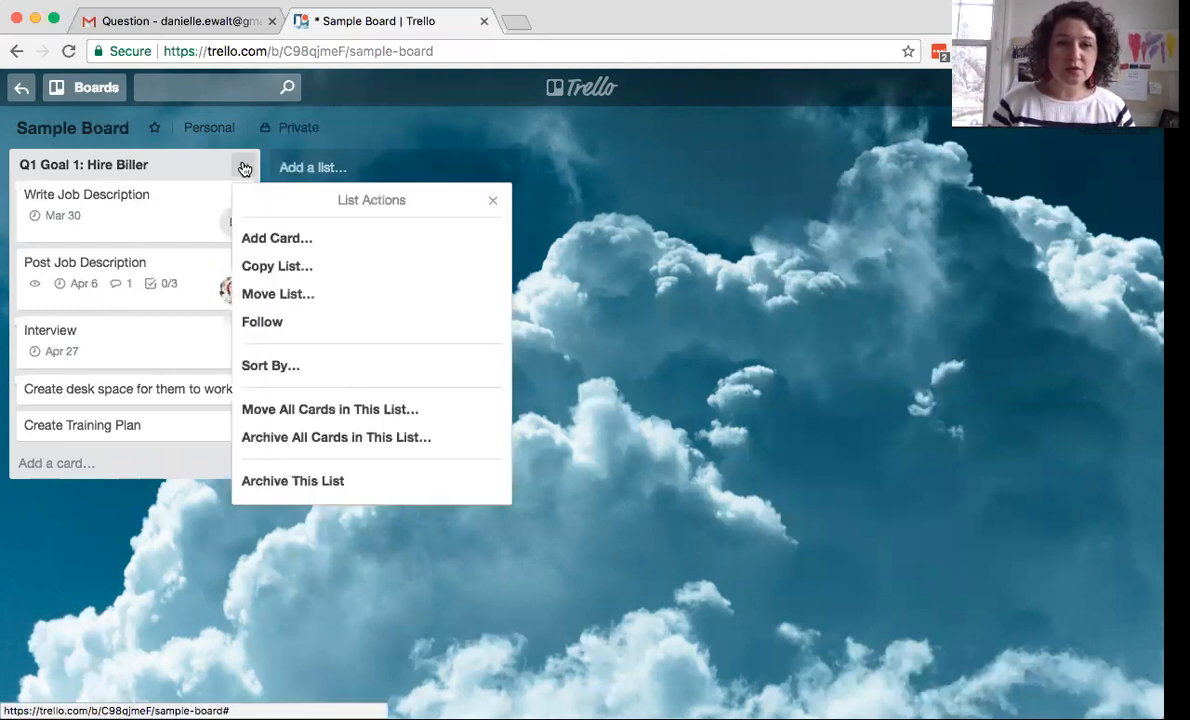
click(275, 266)
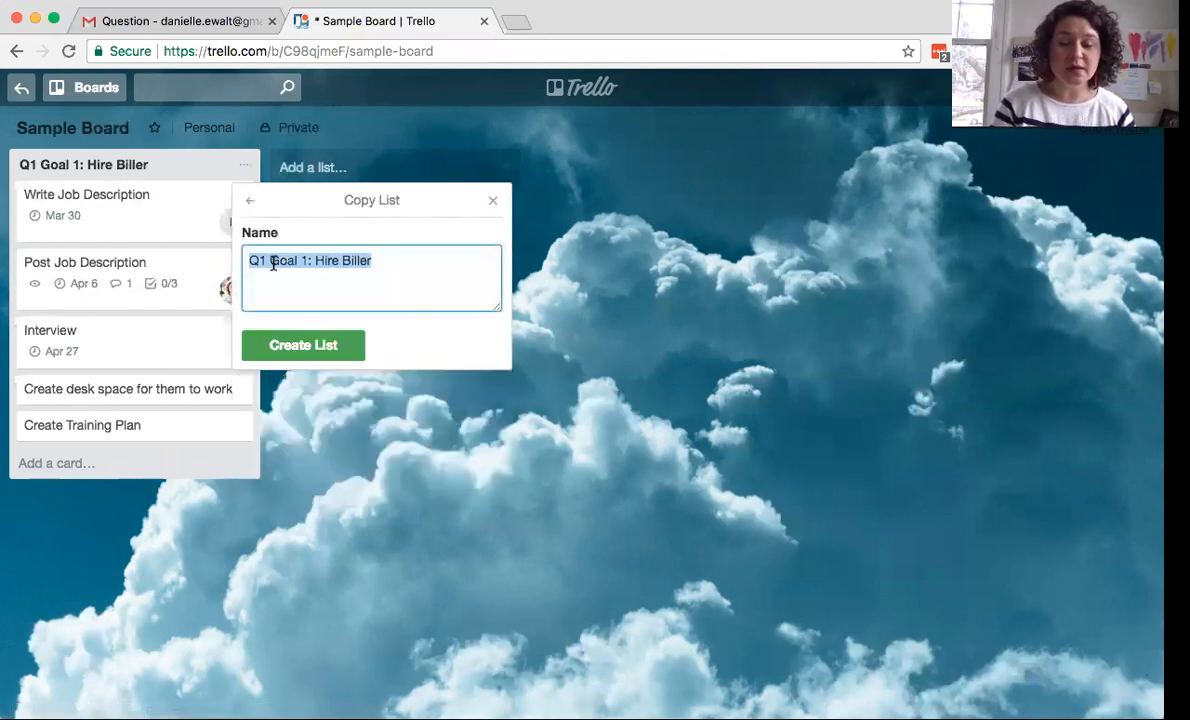
click(370, 256)
drag(372, 256, 340, 257)
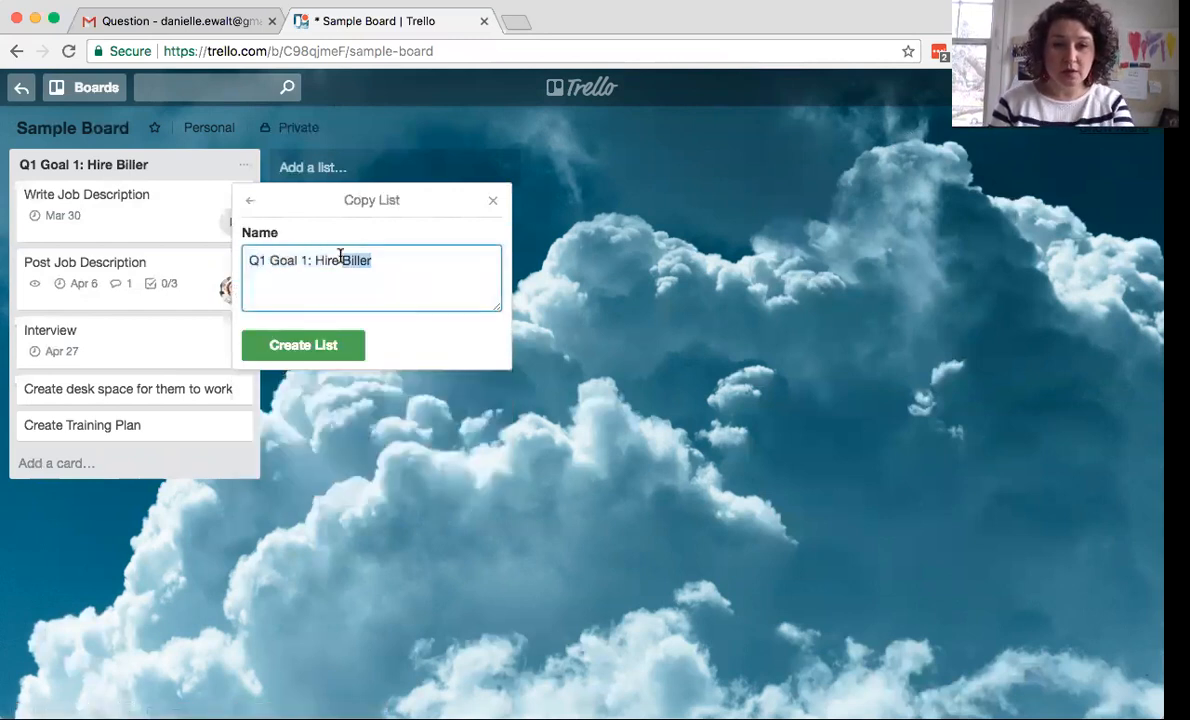
key(BackSpace)
text(S)
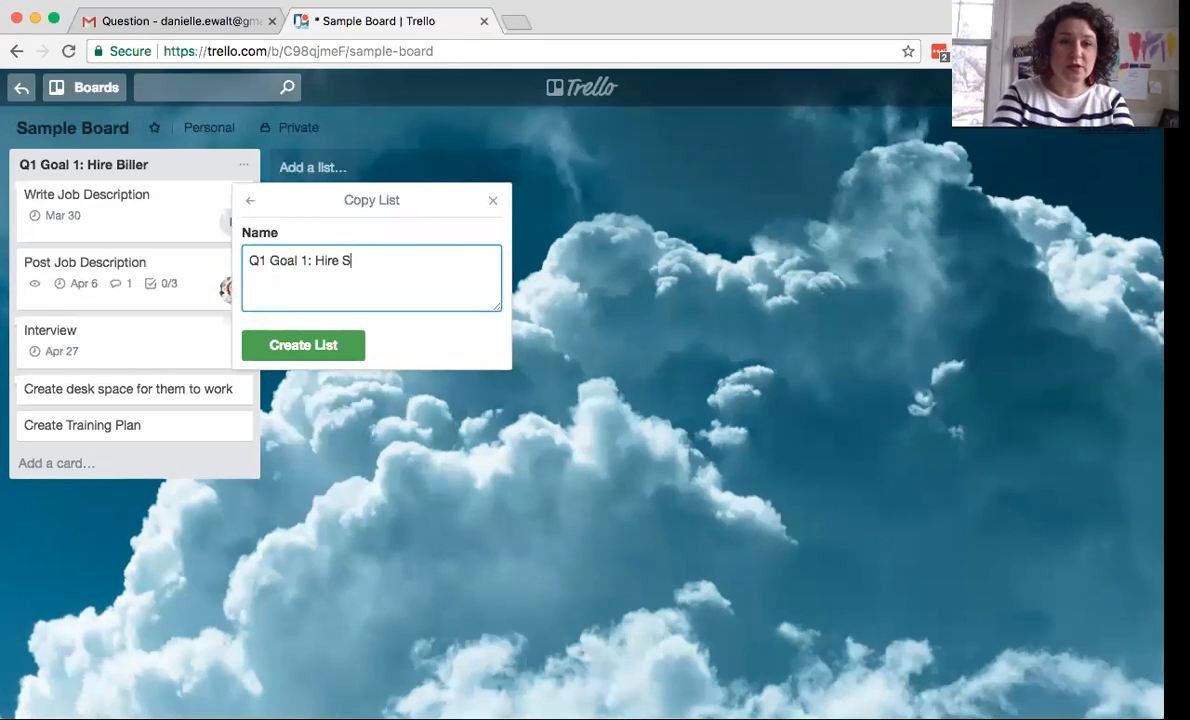
text(cheduler)
key(Return)
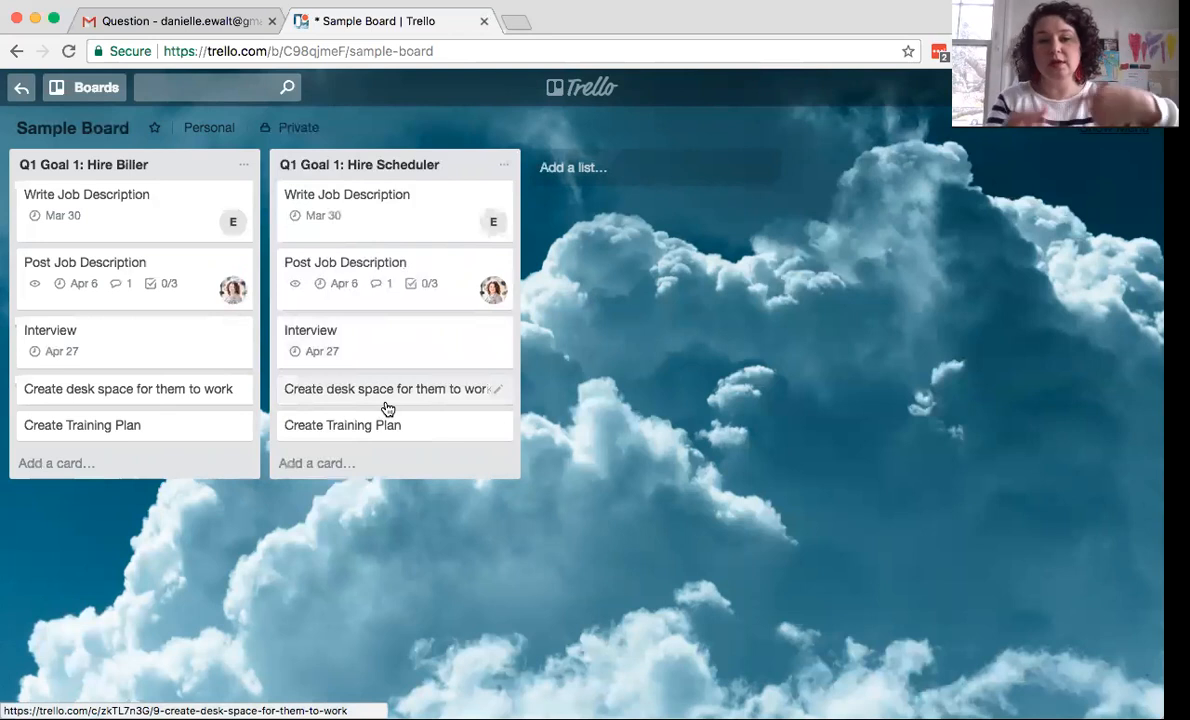
click(505, 166)
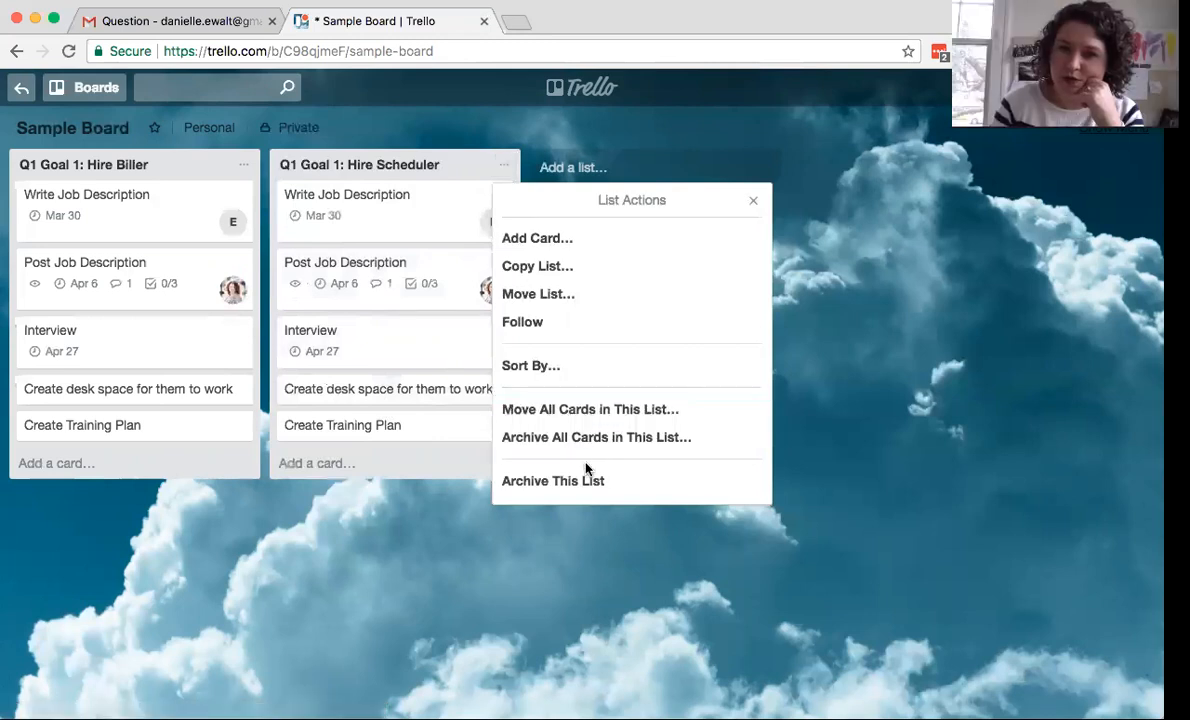
click(550, 300)
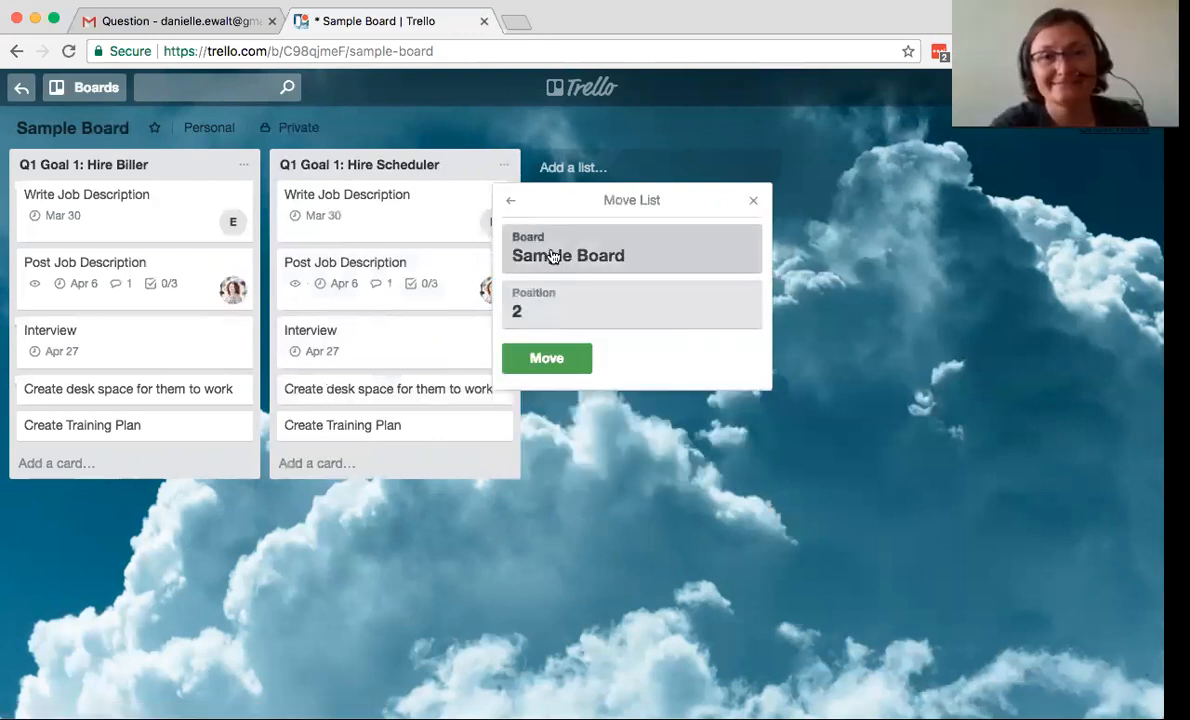
click(552, 257)
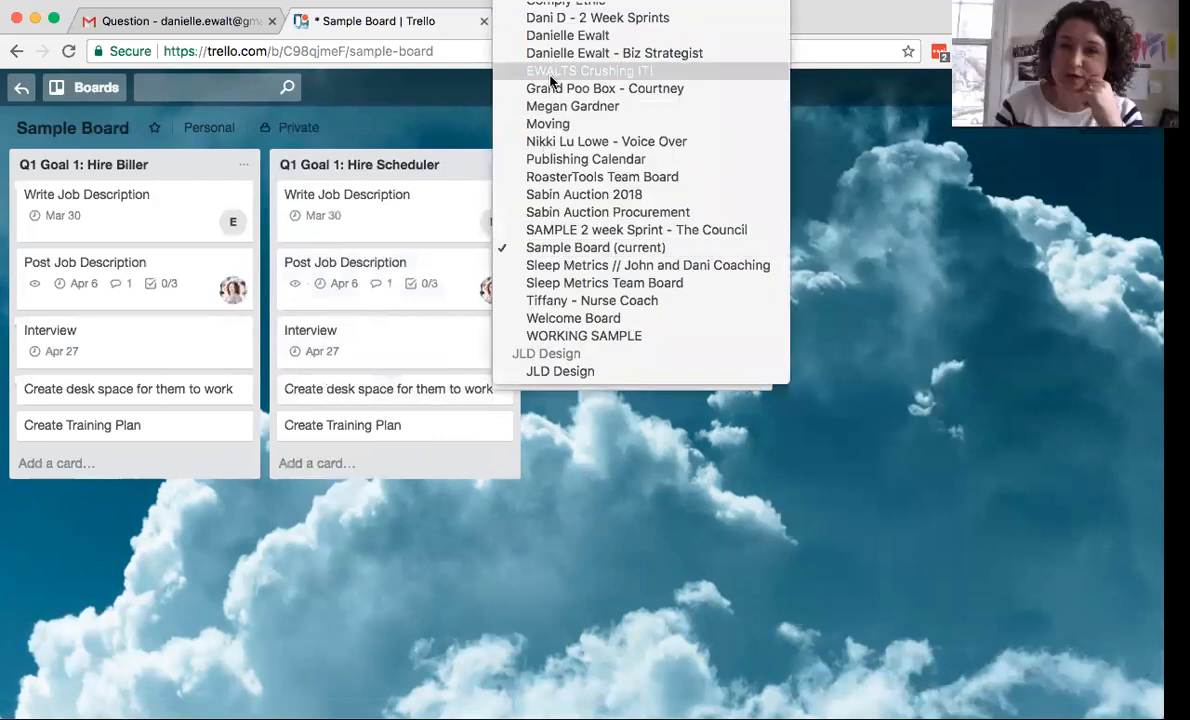
scroll(550, 80, up, 3)
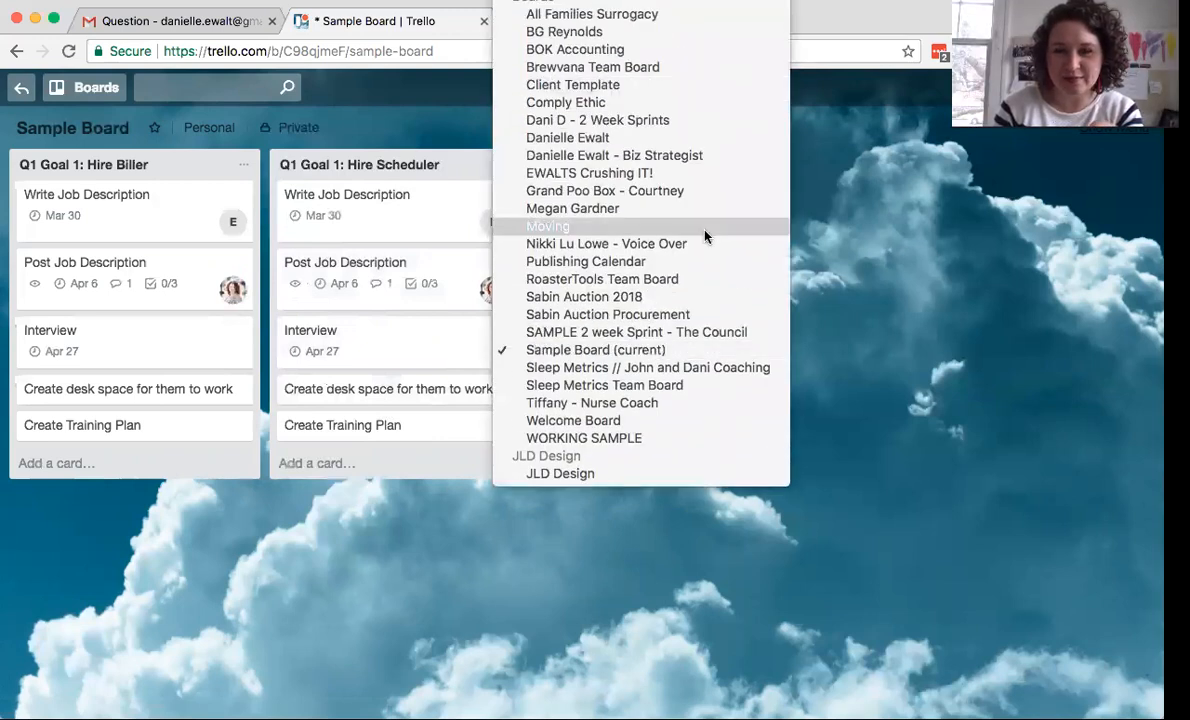
click(858, 249)
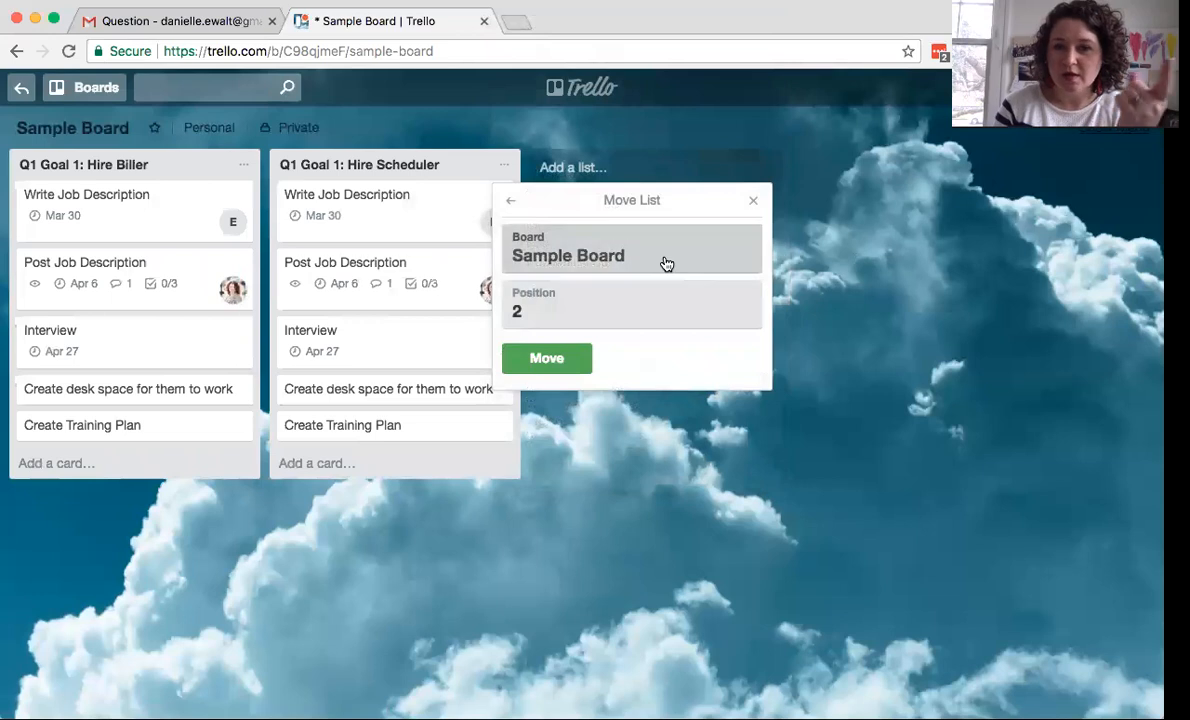
click(753, 201)
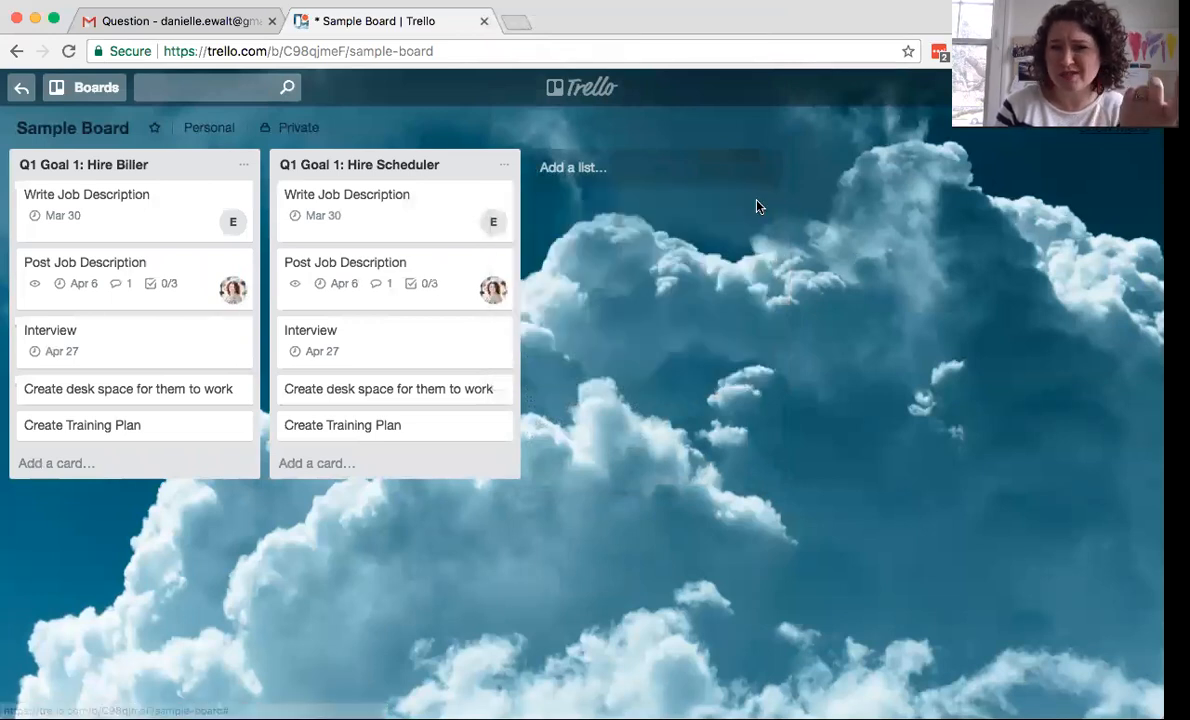
click(504, 166)
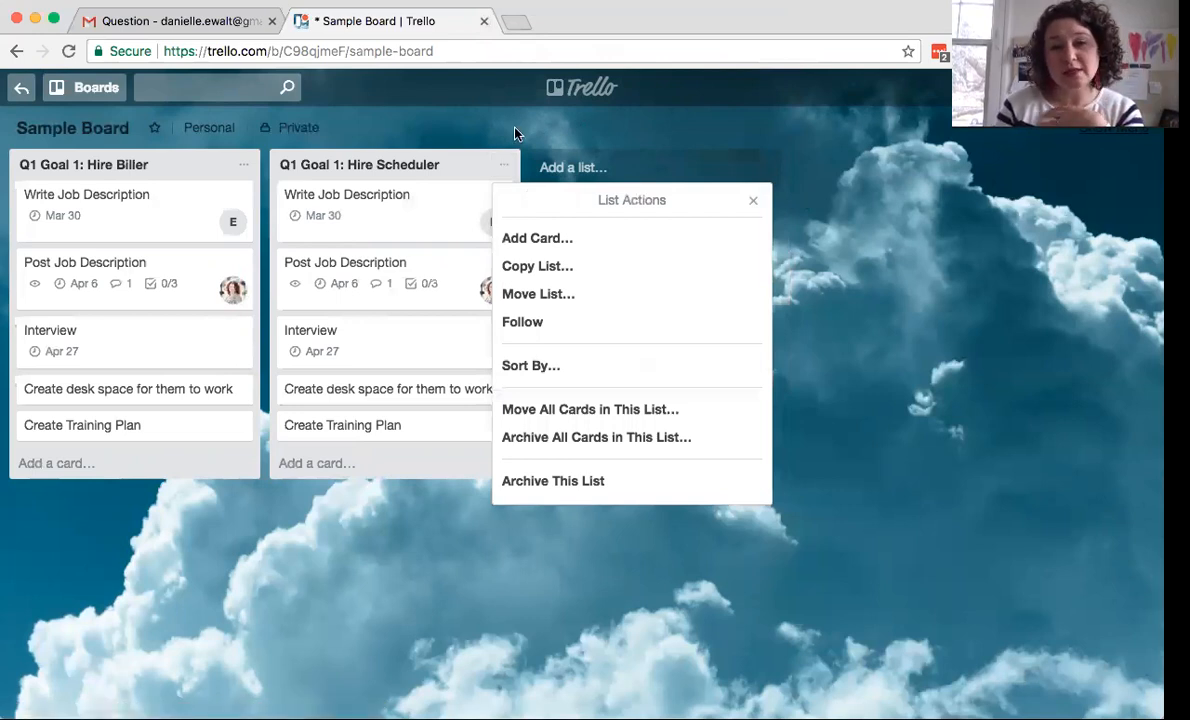
click(515, 131)
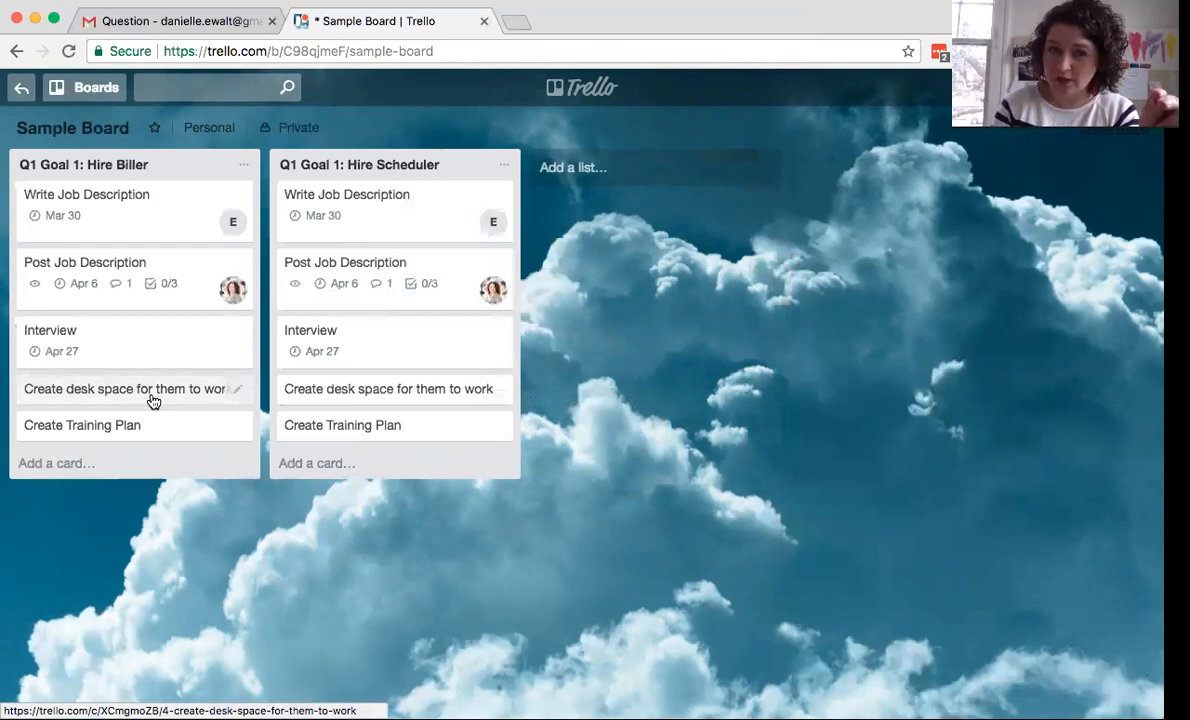
click(233, 389)
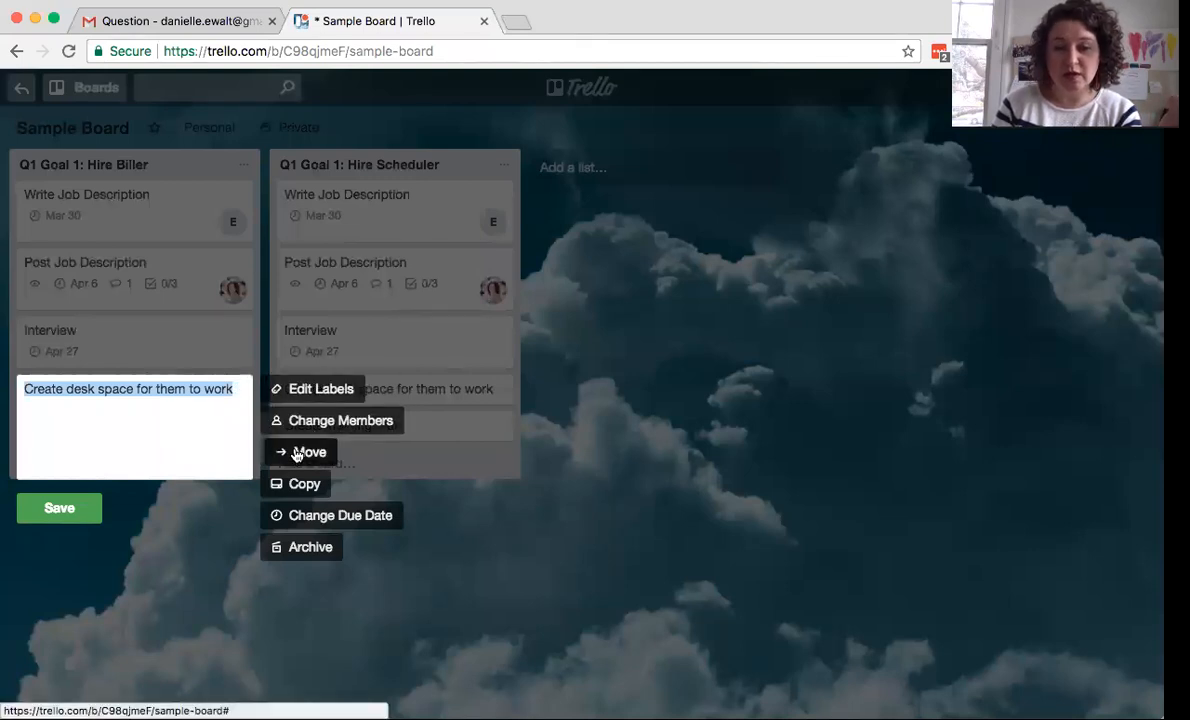
click(254, 585)
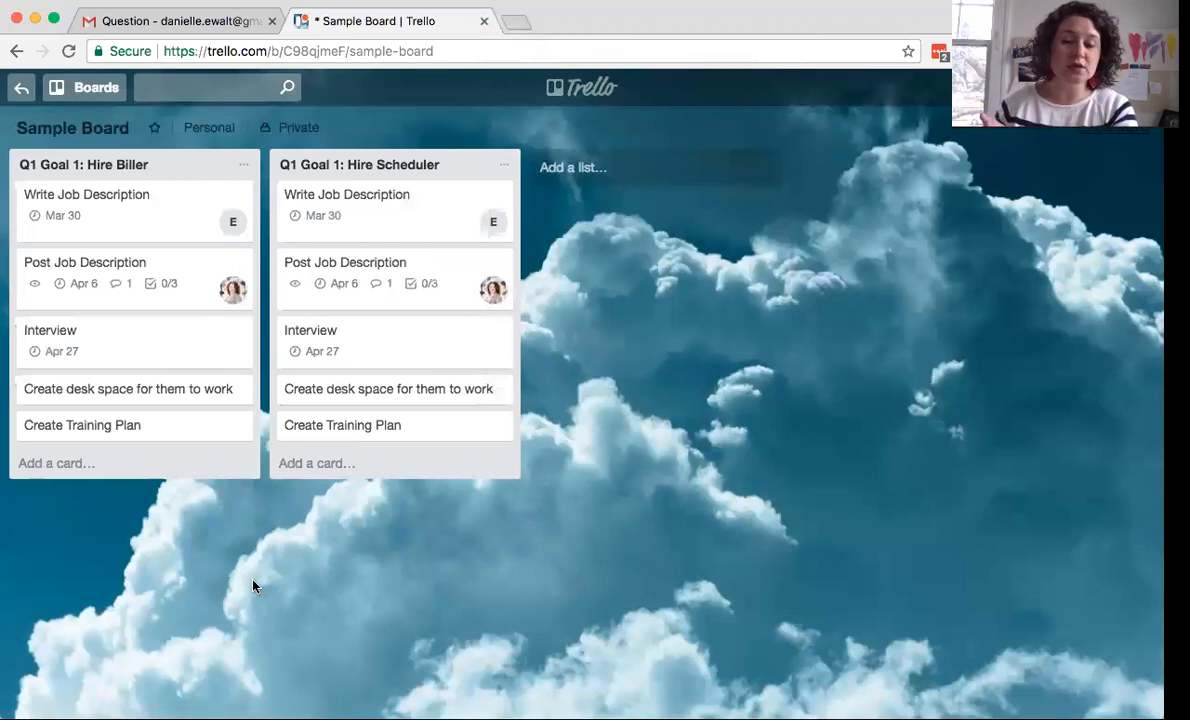
- Add a Completed list and move the 'Create desk space for them to work' card into it
click(600, 168)
text(Completed)
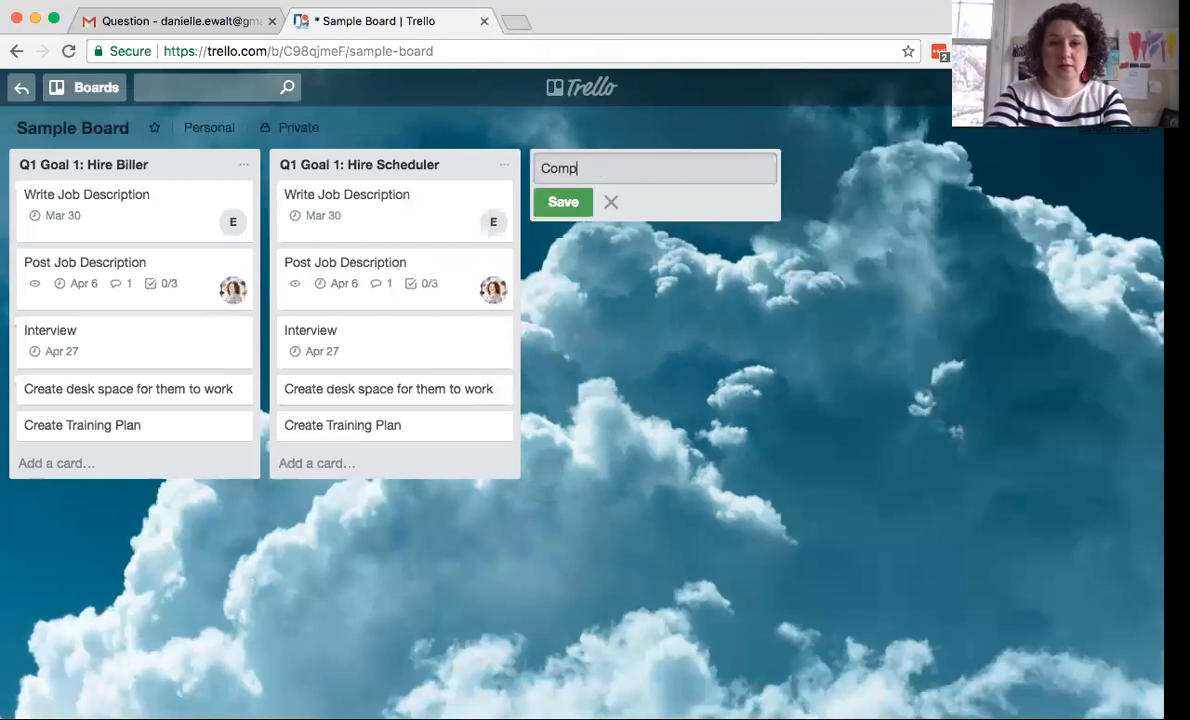
key(Return)
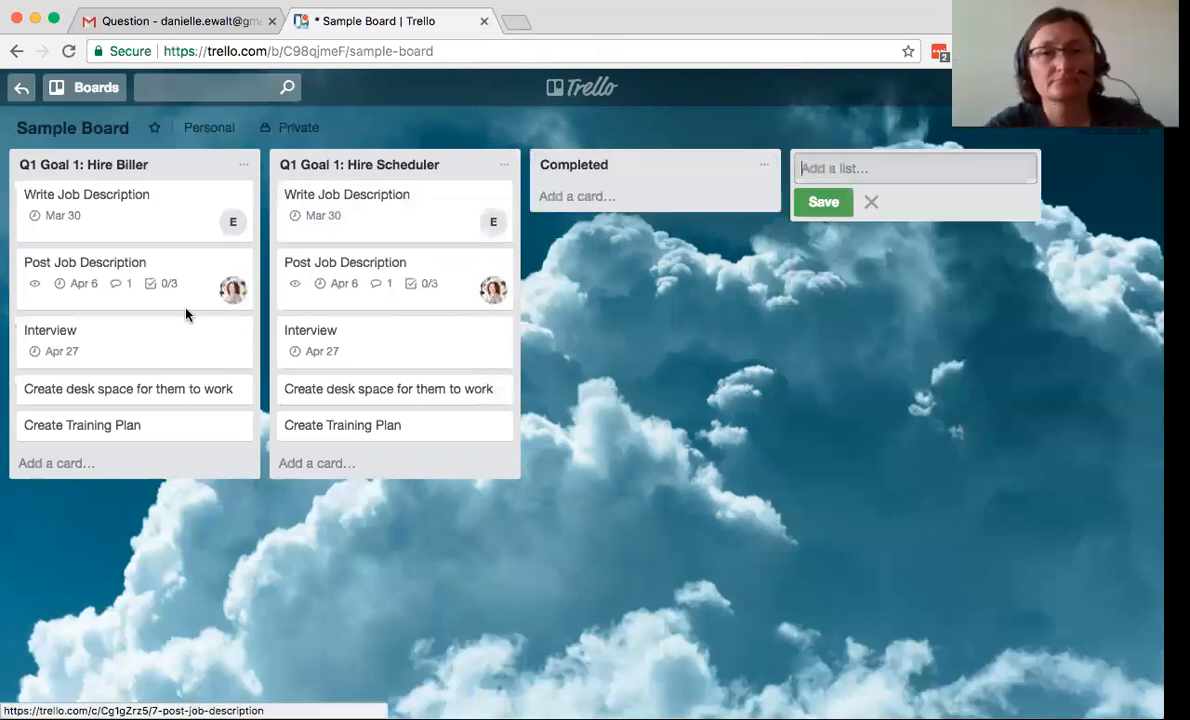
drag(53, 396, 608, 207)
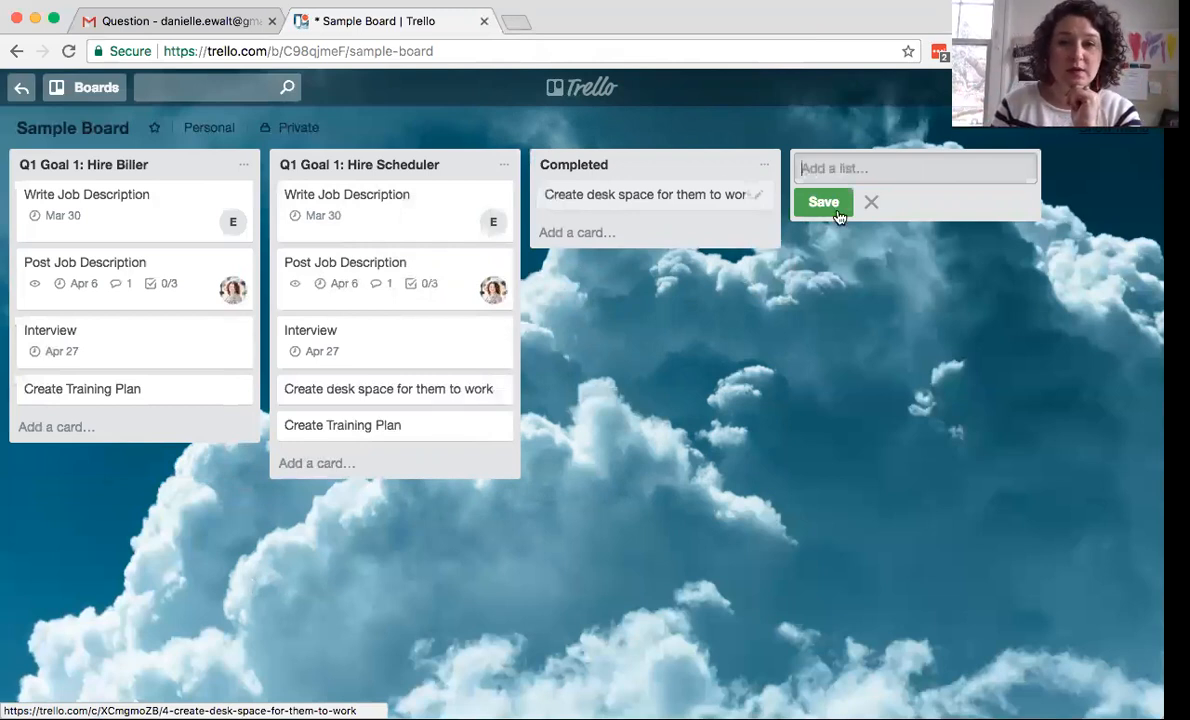
click(743, 349)
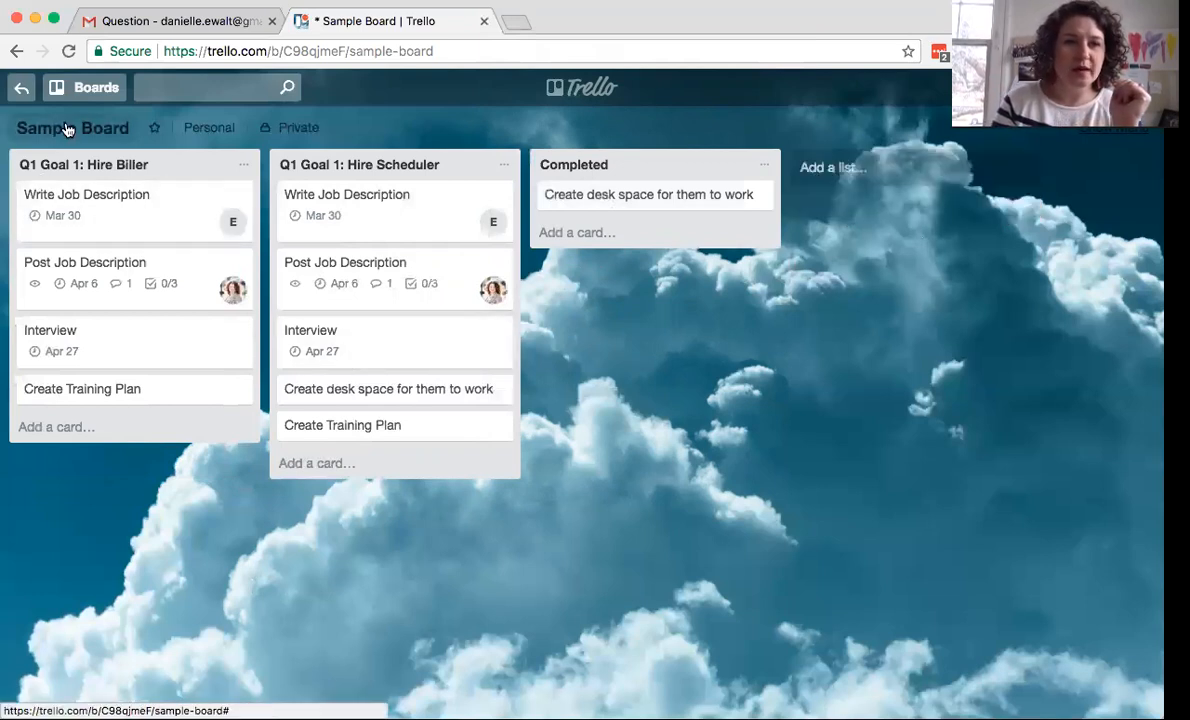
- Add a 'Today / This Week' list and move it to the far left of the board
click(857, 177)
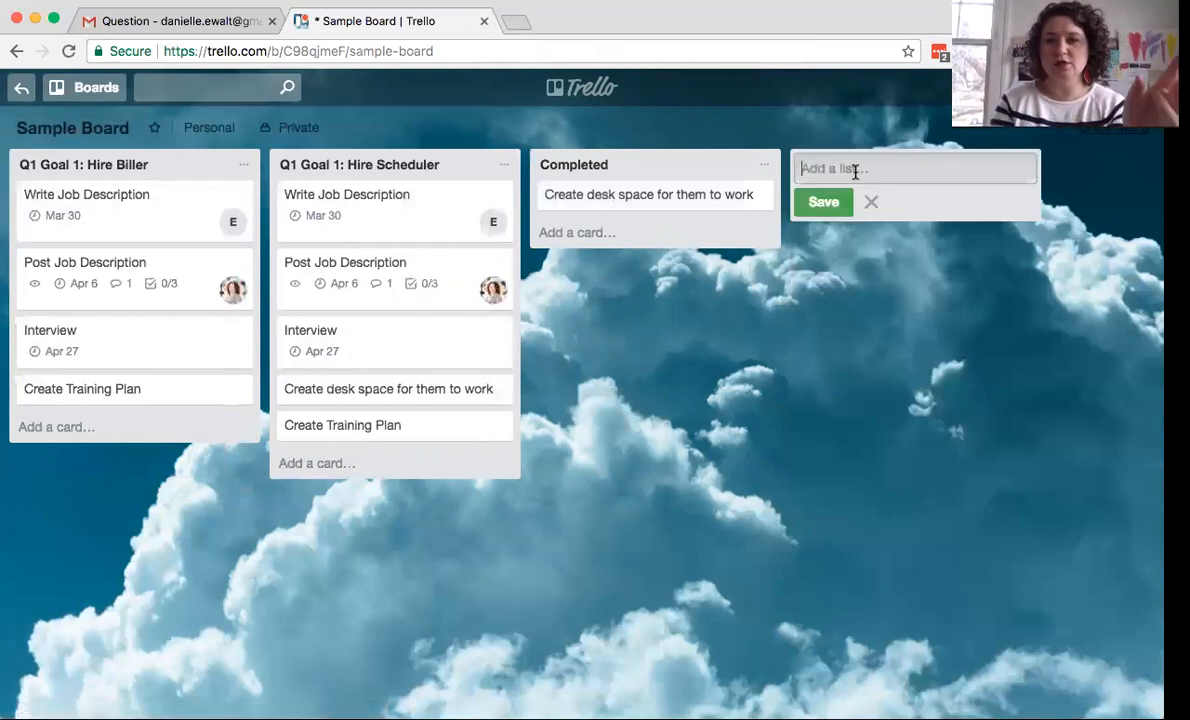
text(Toda)
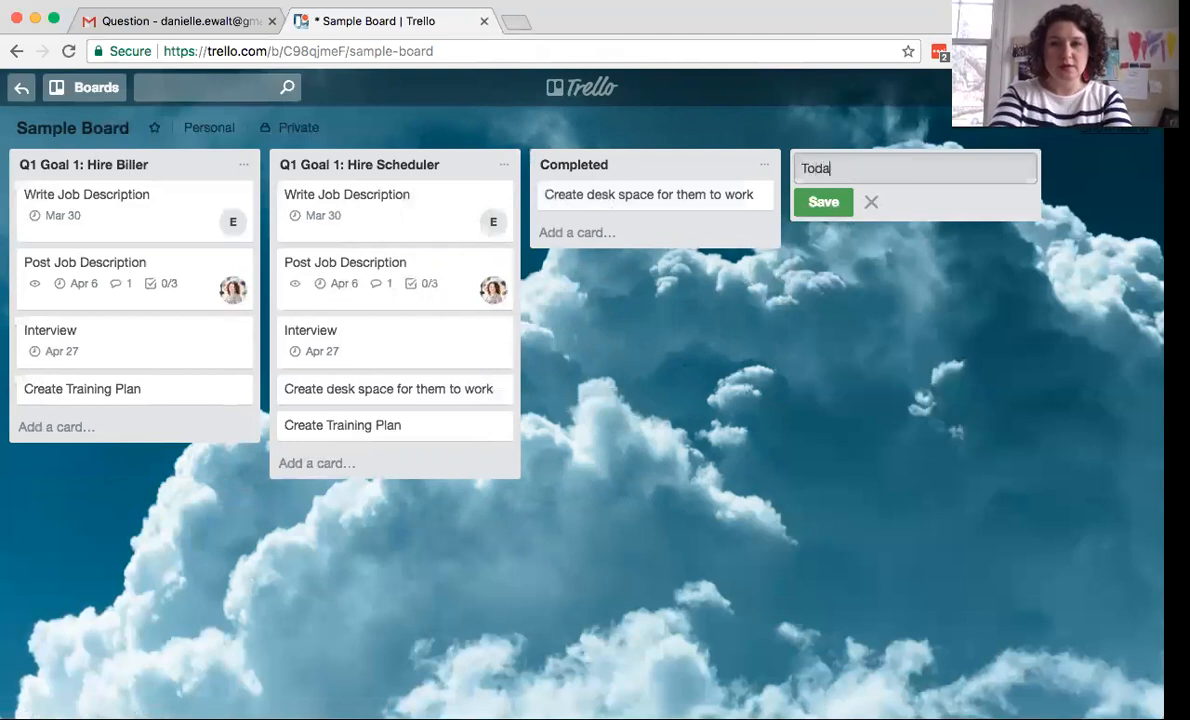
text(y / This Week)
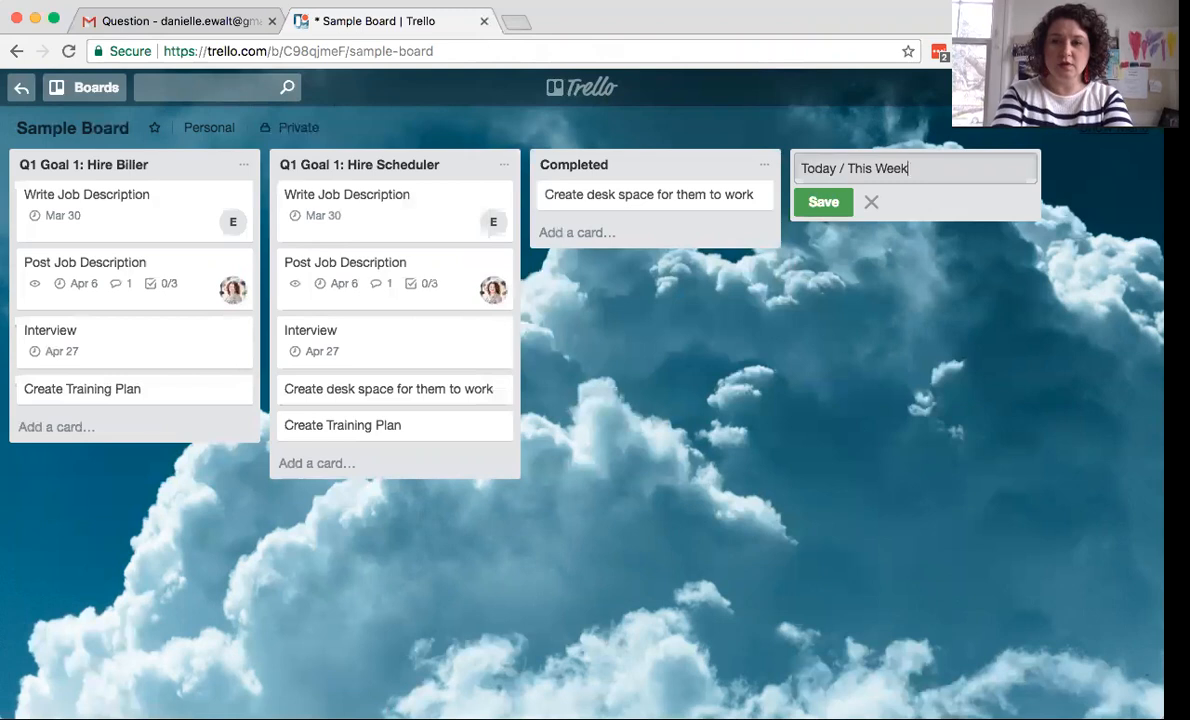
key(Return)
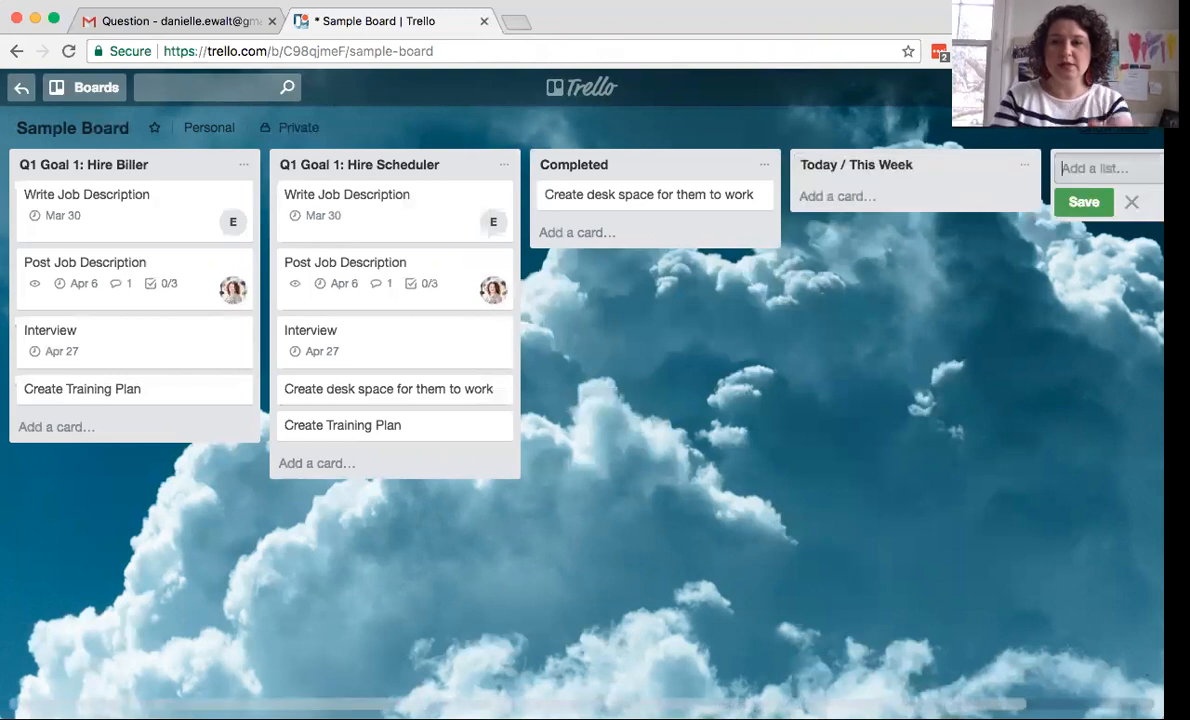
drag(951, 167, 165, 159)
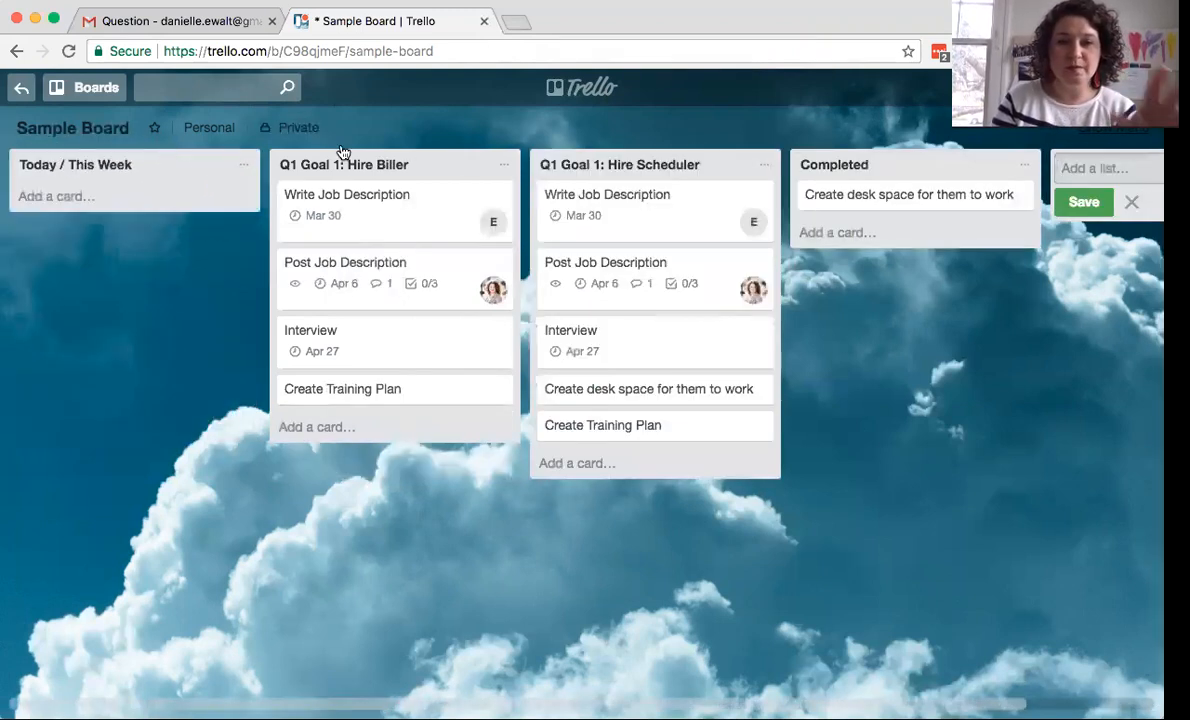
- Rename the scheduler list to 'Q1 Goal 2: Hire Scheduler'
click(549, 163)
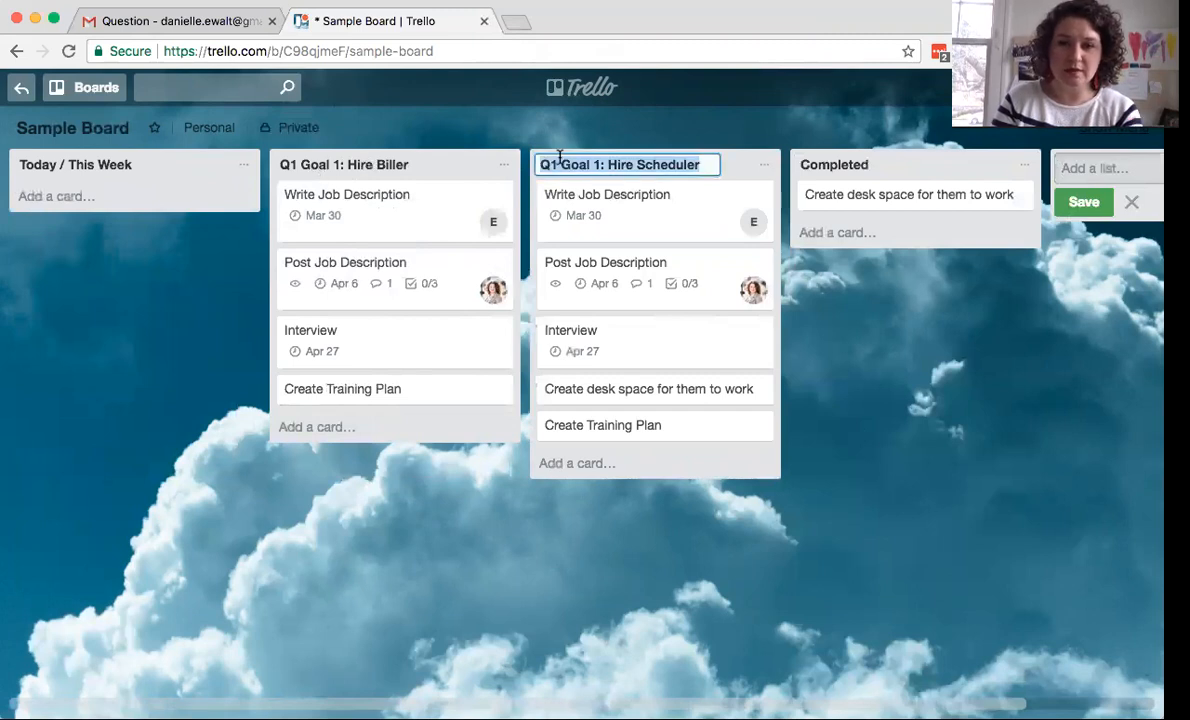
click(597, 165)
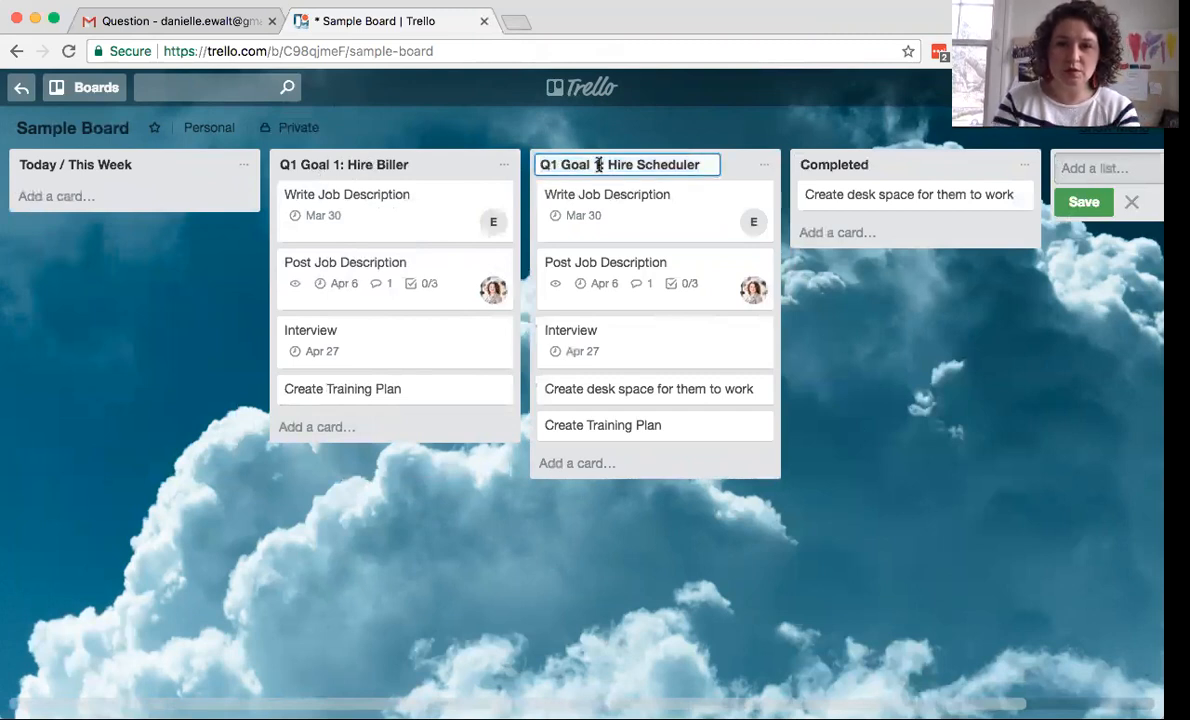
key(BackSpace)
text(2)
click(757, 139)
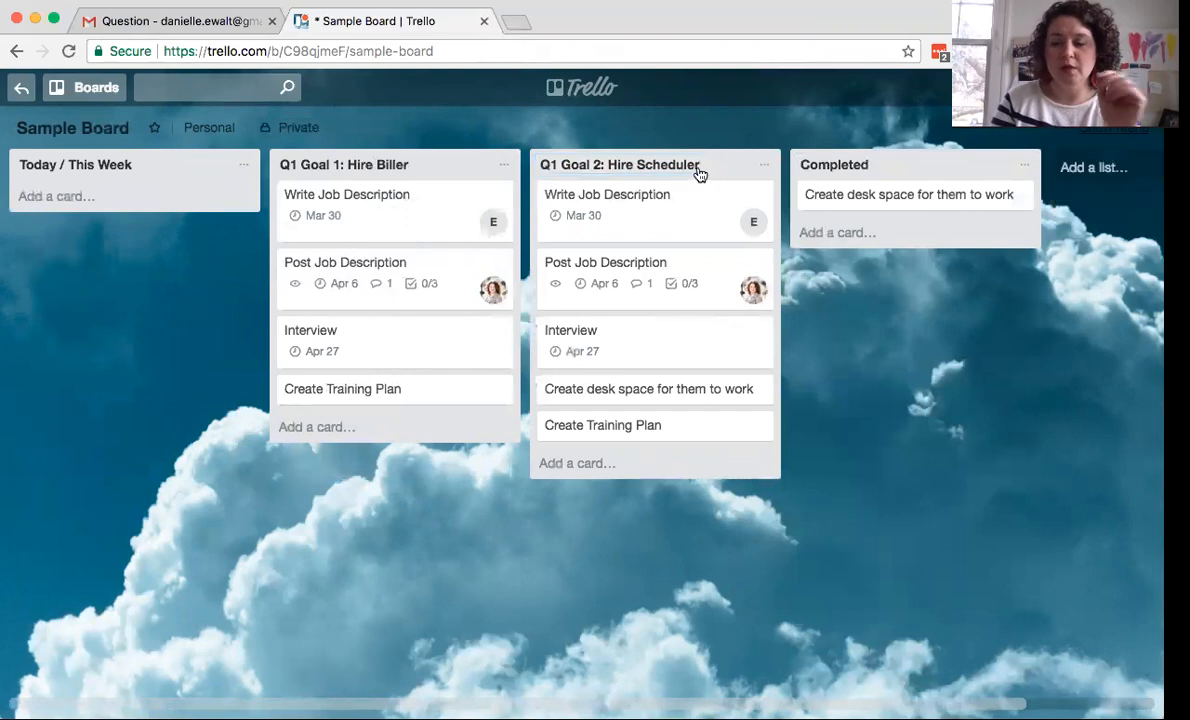
- Copy the Write Job Description card, with its Mar 30 due date, into Today / This Week
click(72, 195)
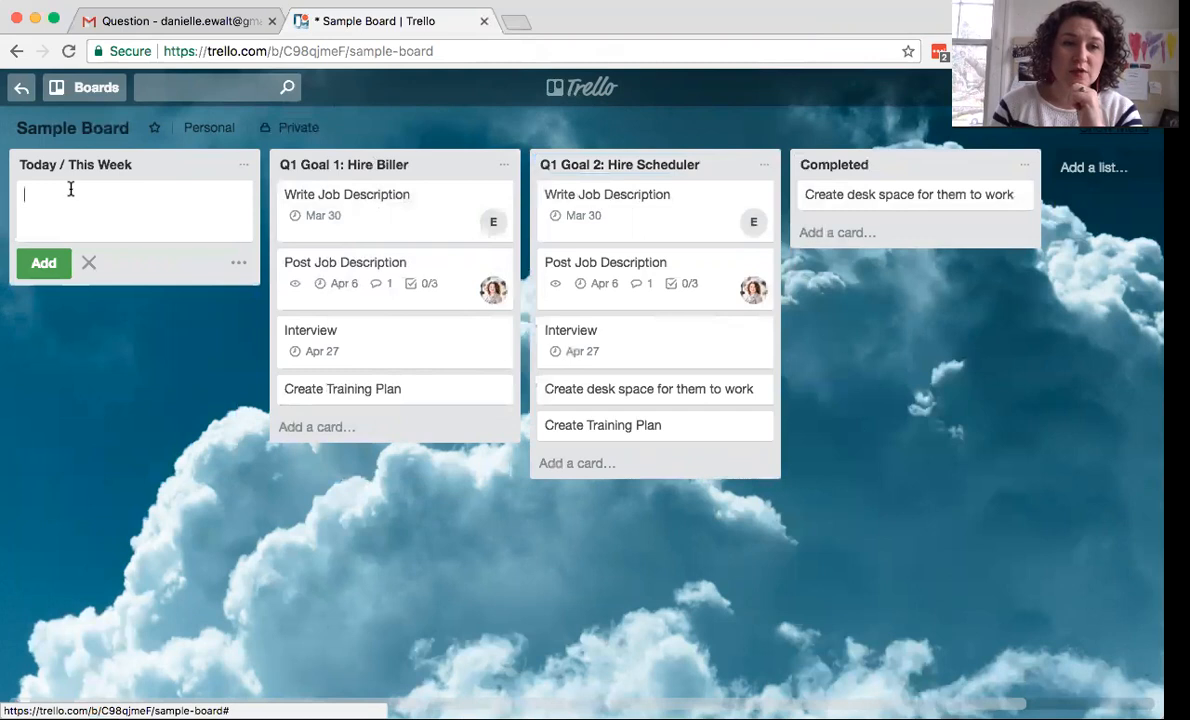
click(397, 198)
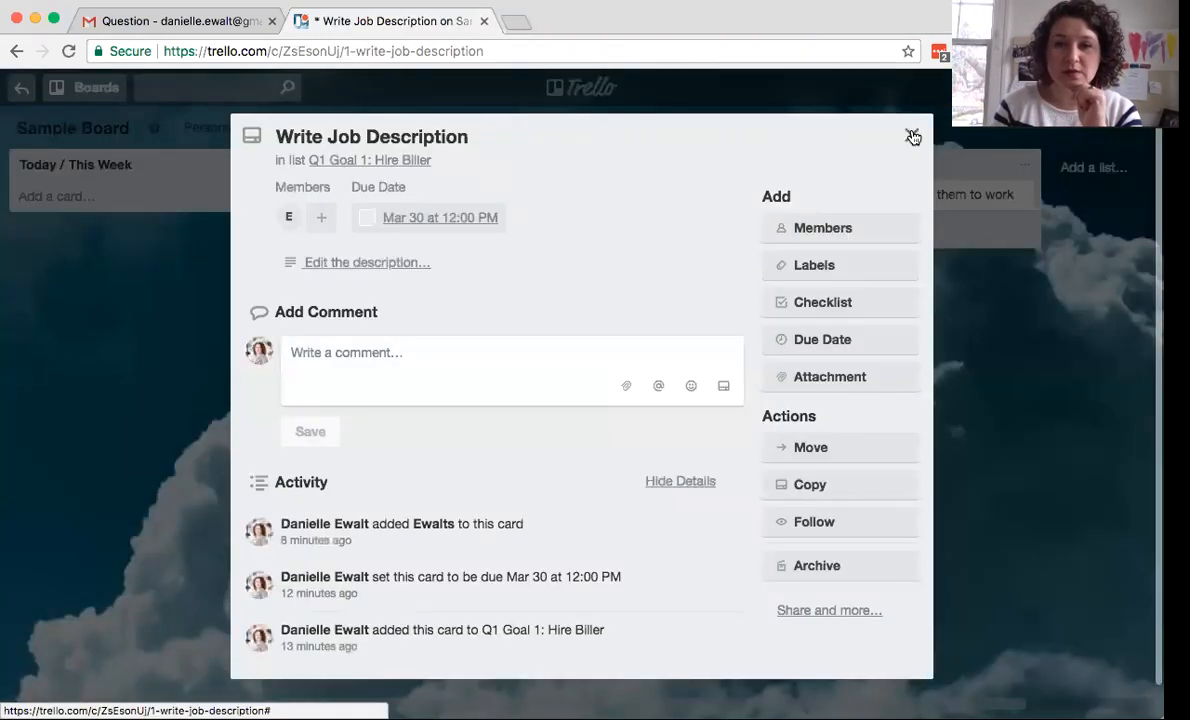
click(912, 134)
click(497, 195)
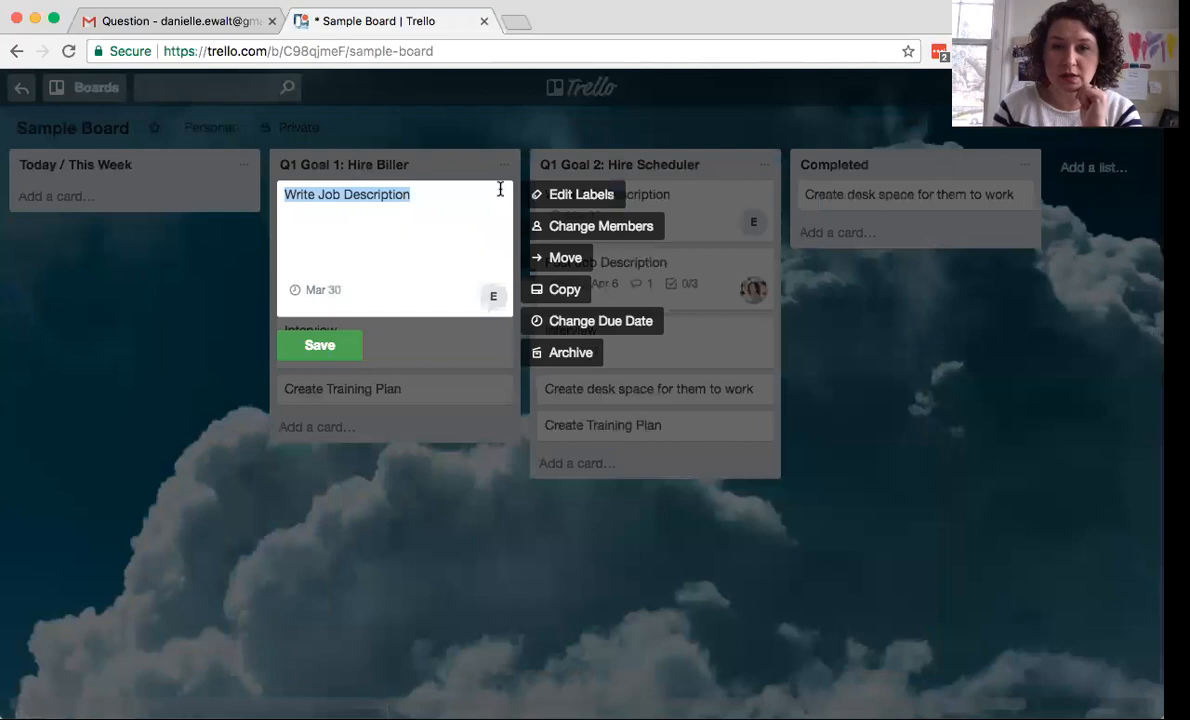
click(560, 288)
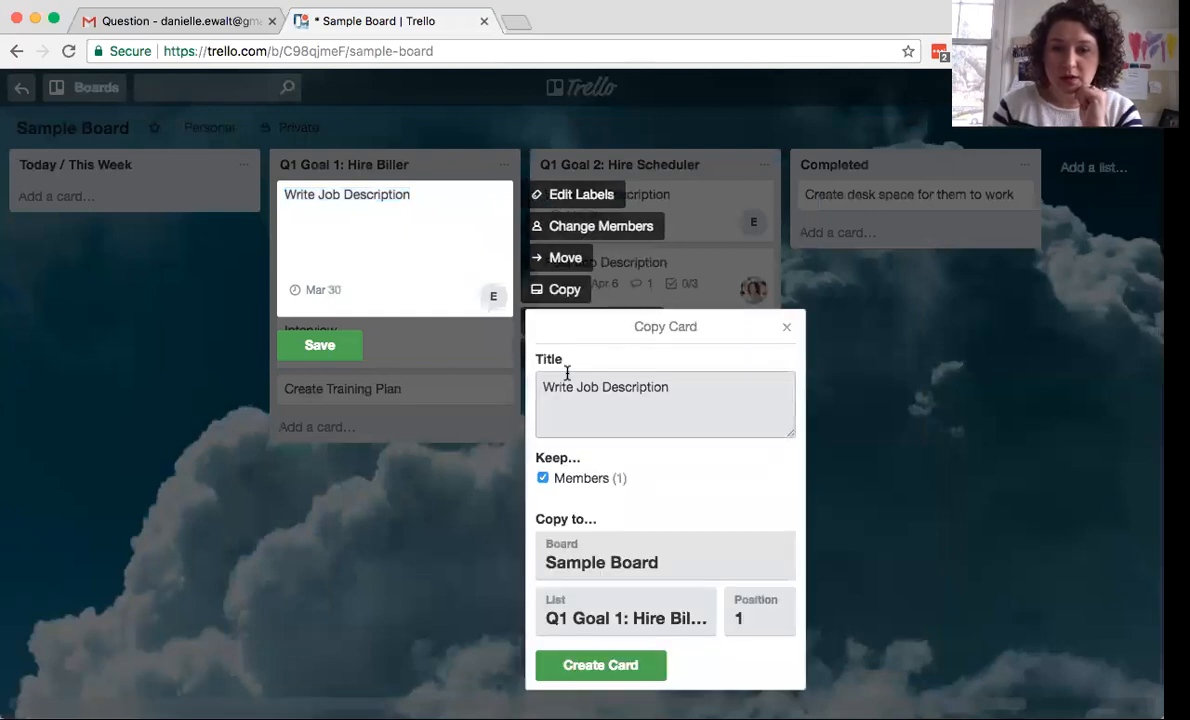
click(651, 618)
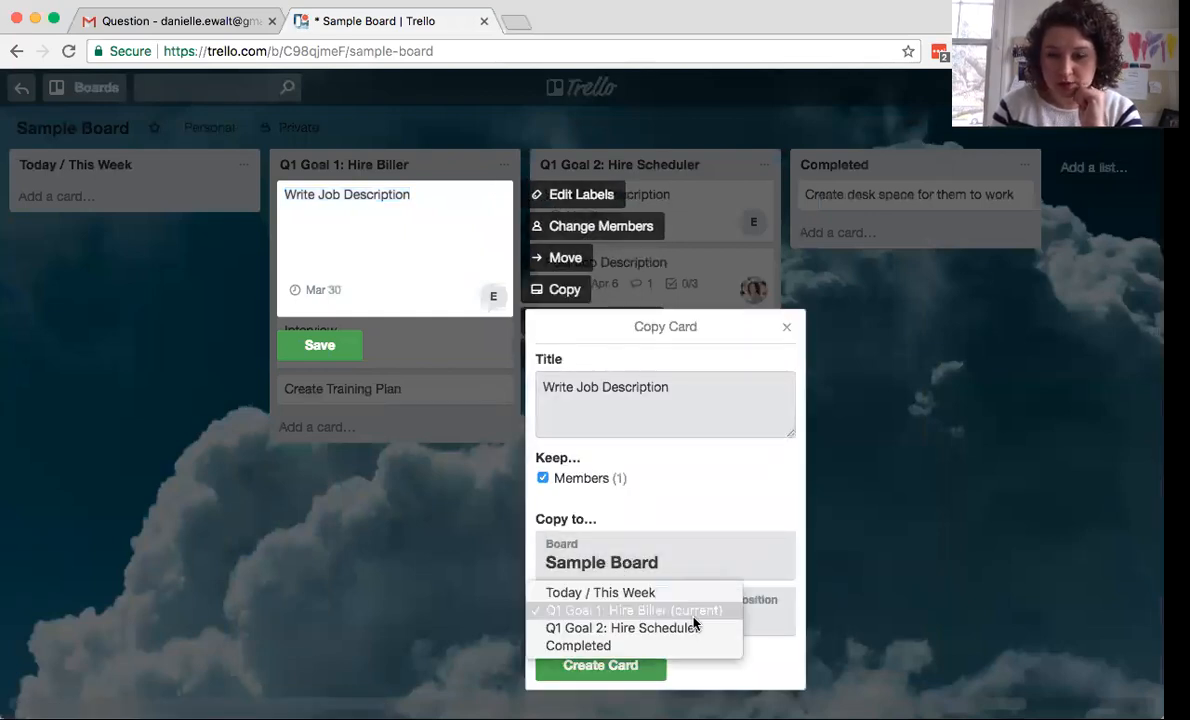
click(605, 592)
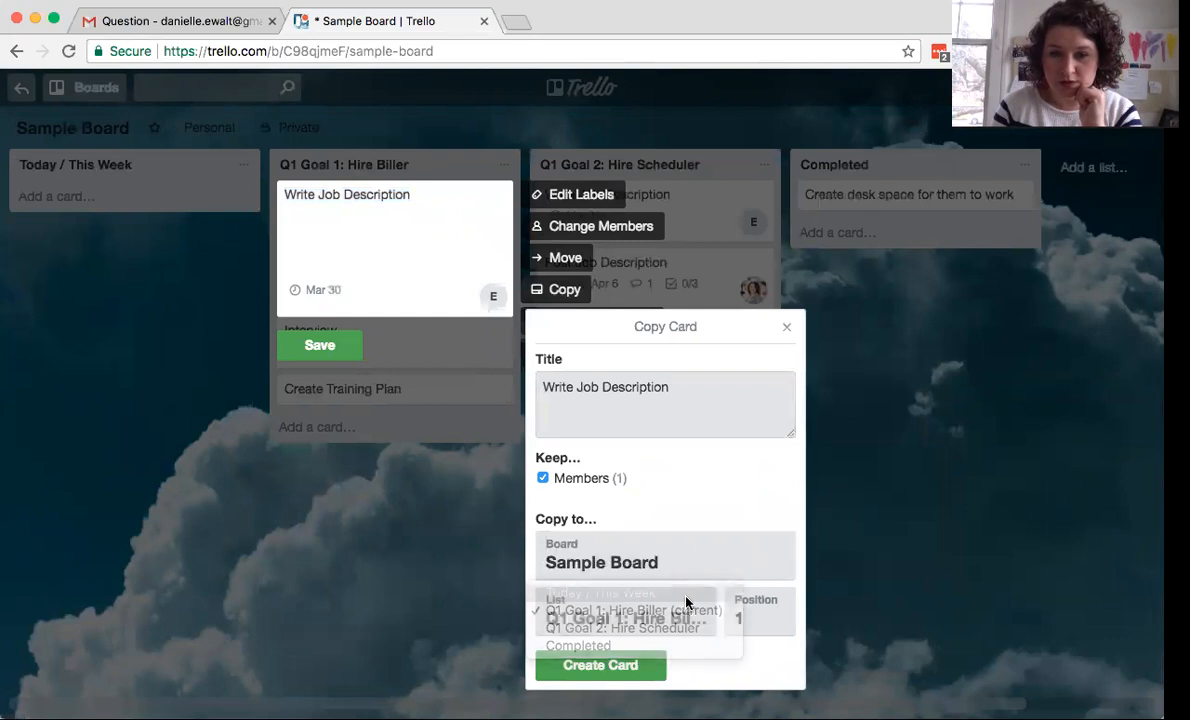
click(619, 665)
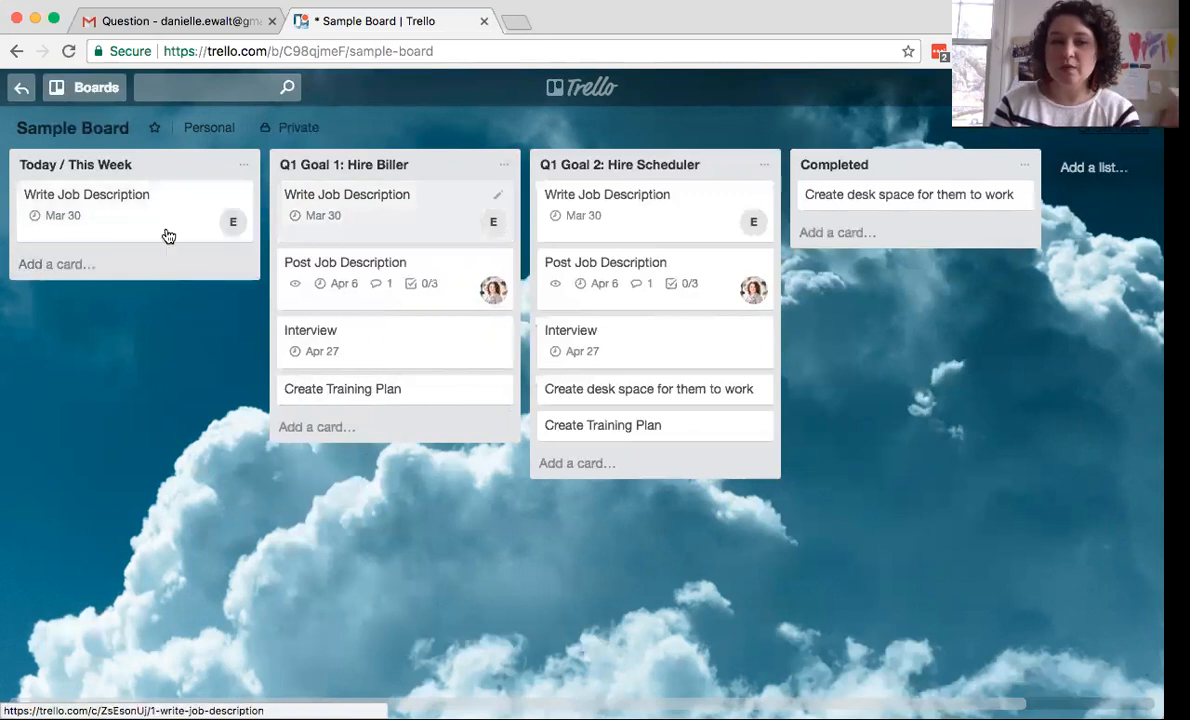
drag(327, 215, 380, 197)
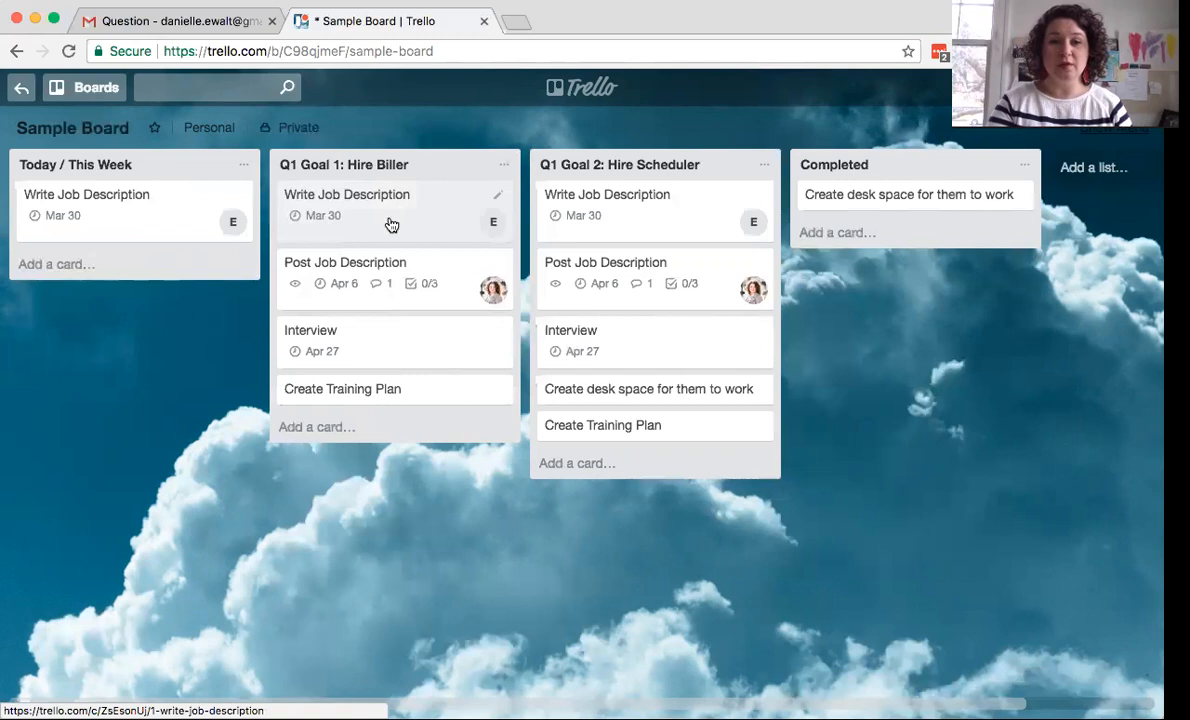
- Add cards 'Schedule a meeting room' and 'send out a blog post' to Today / This Week
click(52, 265)
text(S)
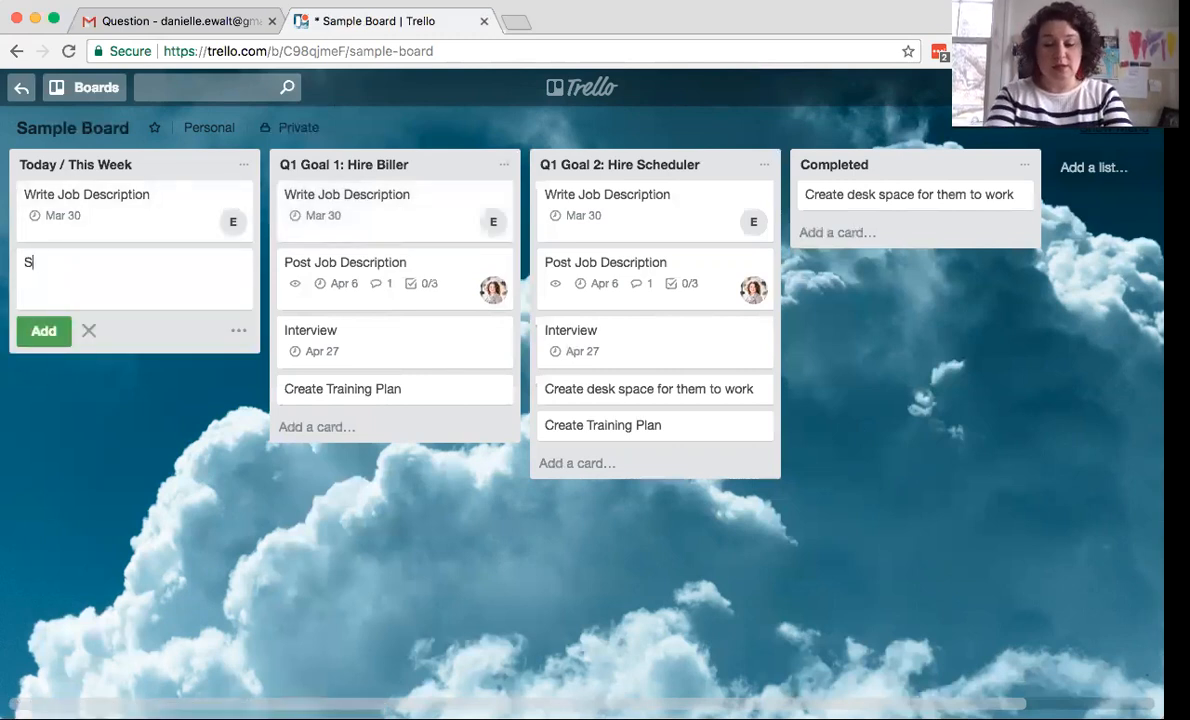
text(chedule a)
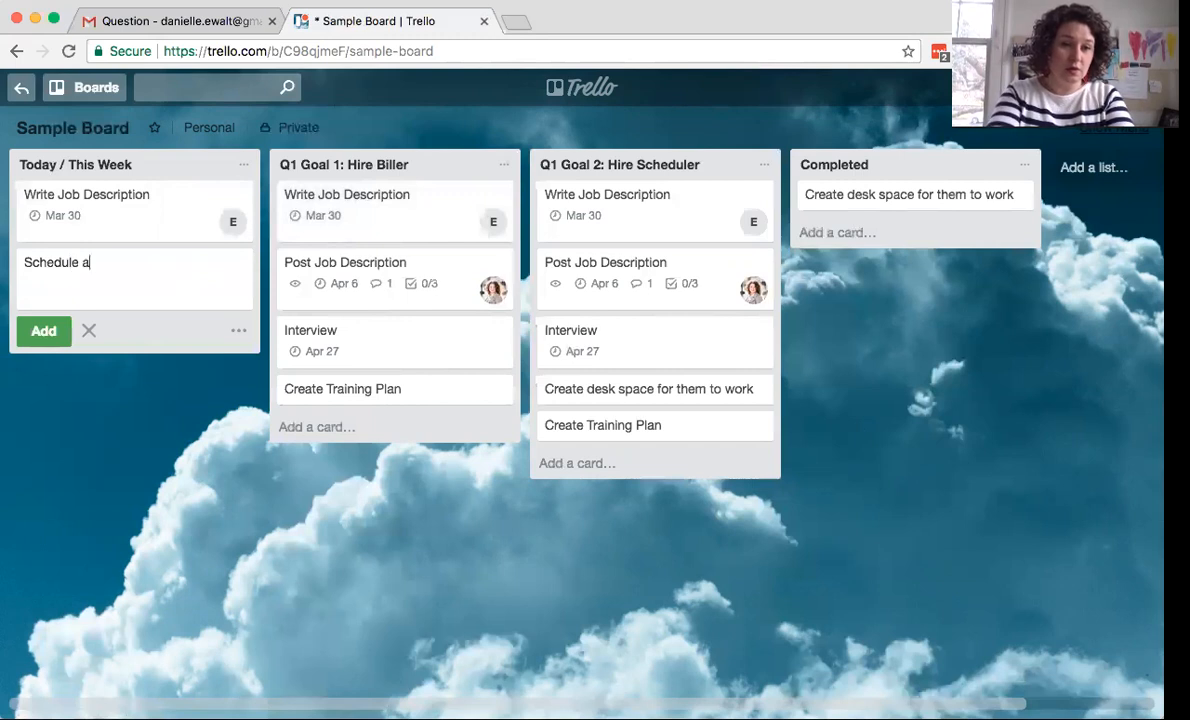
text( meeting room)
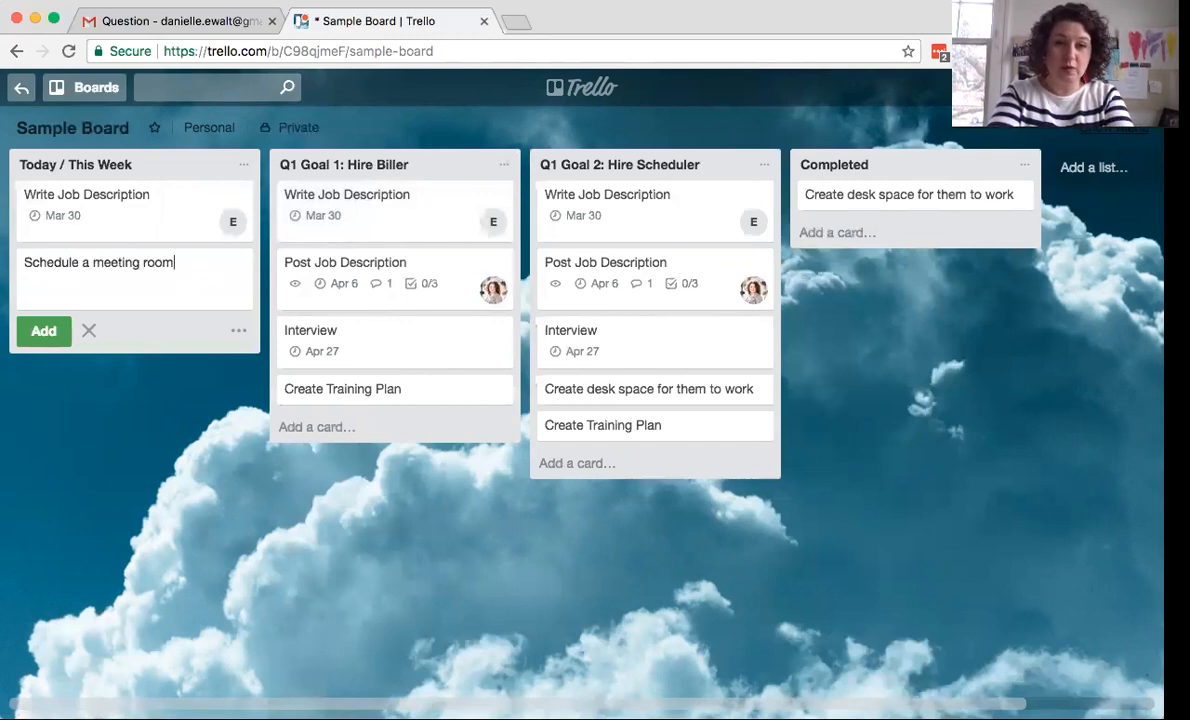
key(Return)
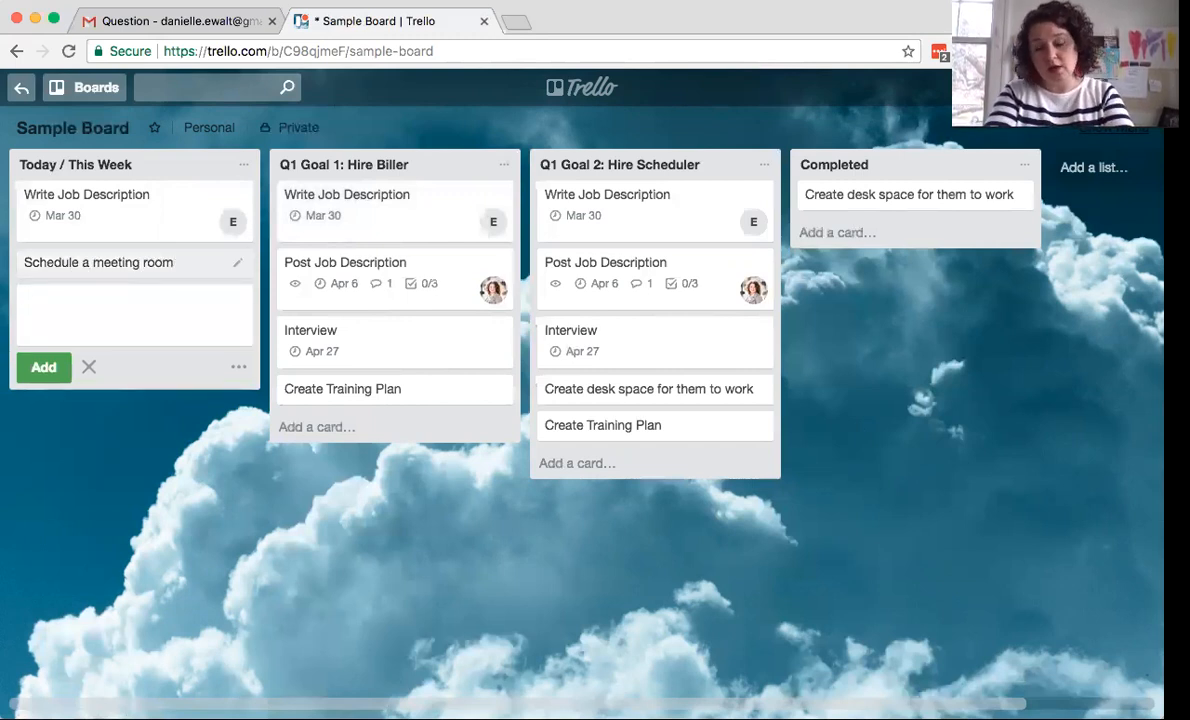
text(send )
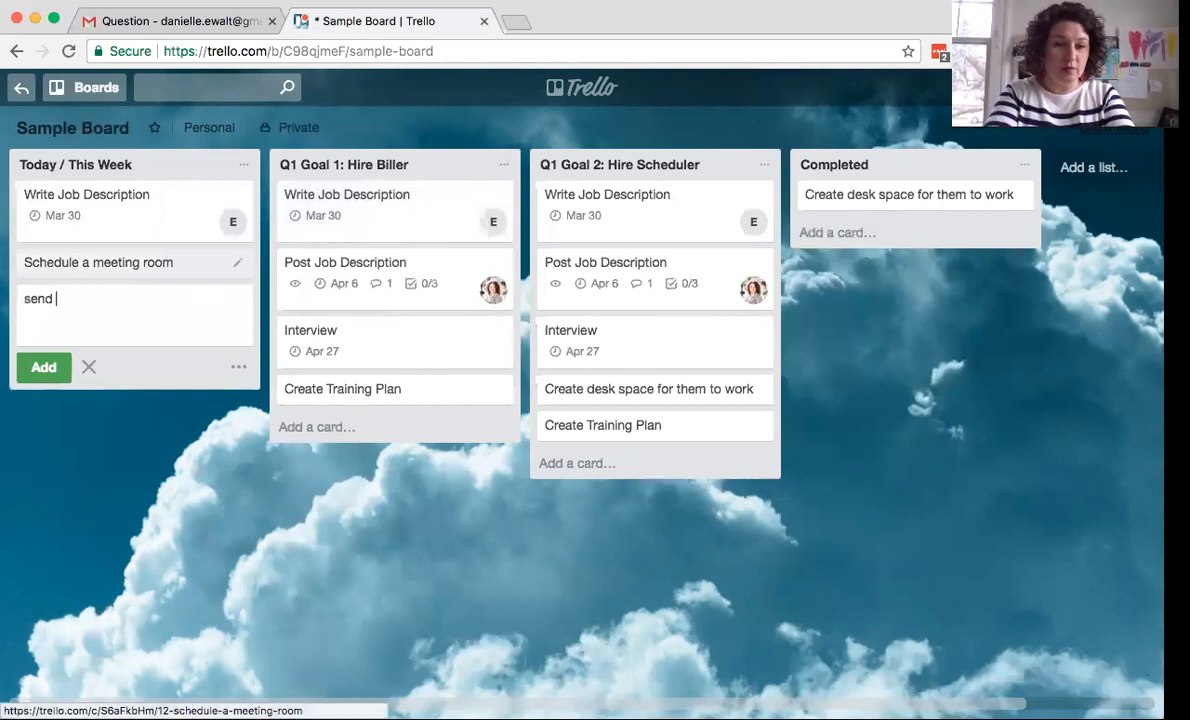
text(out a blog post)
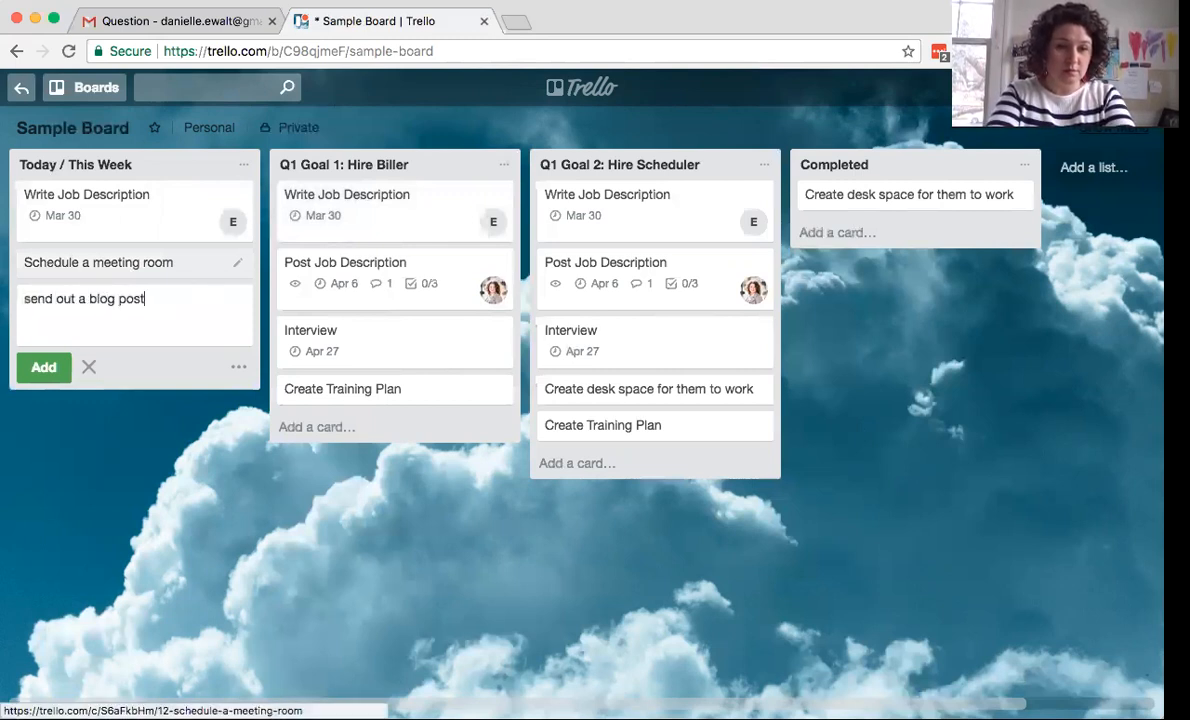
key(Return)
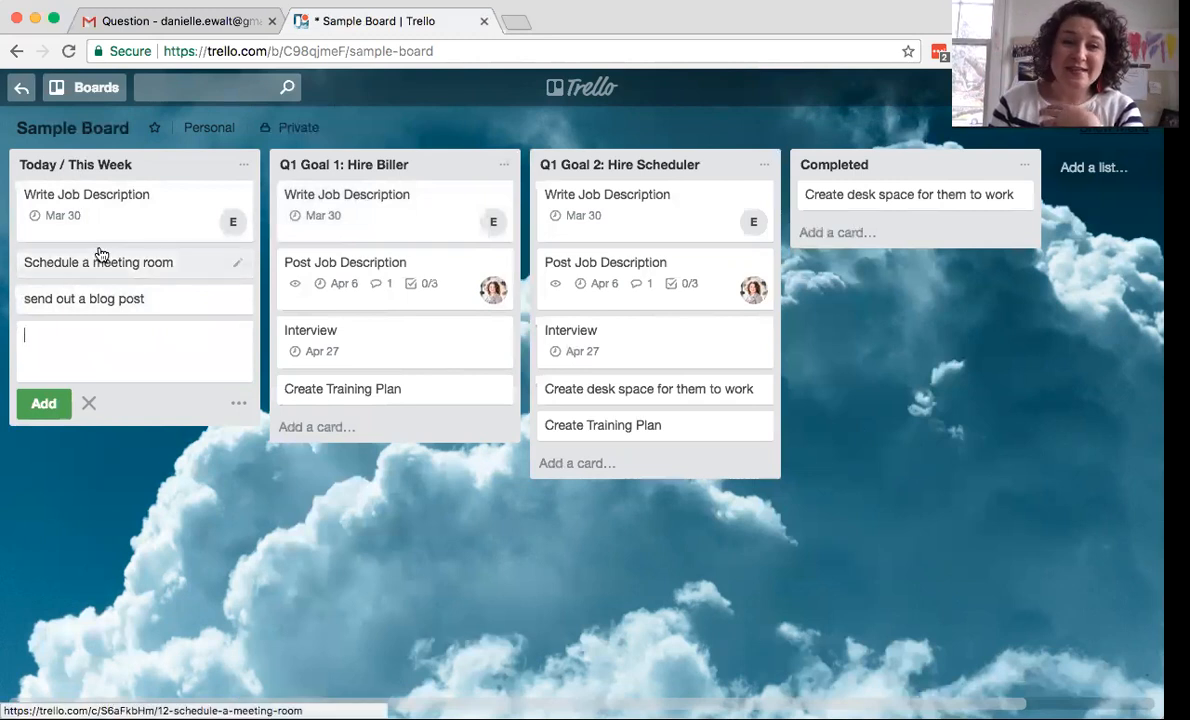
- Reorder Today / This Week: send out a blog post, Schedule a meeting room, Write Job Description
drag(112, 264, 117, 191)
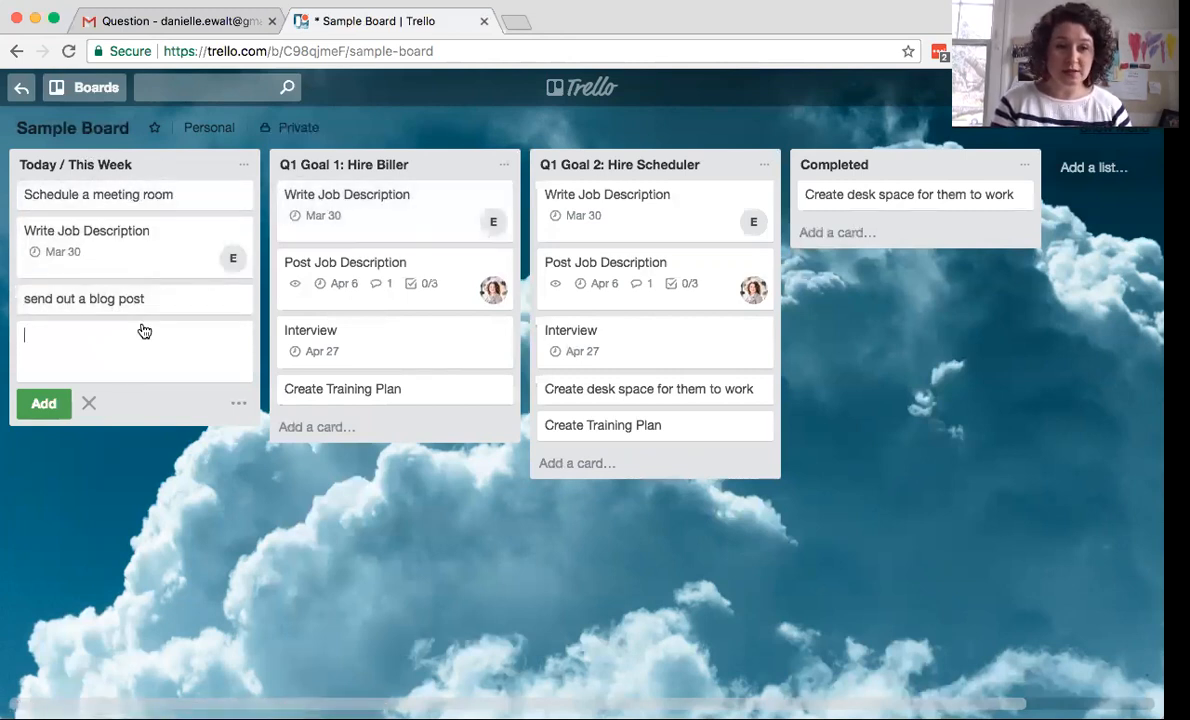
drag(120, 296, 123, 203)
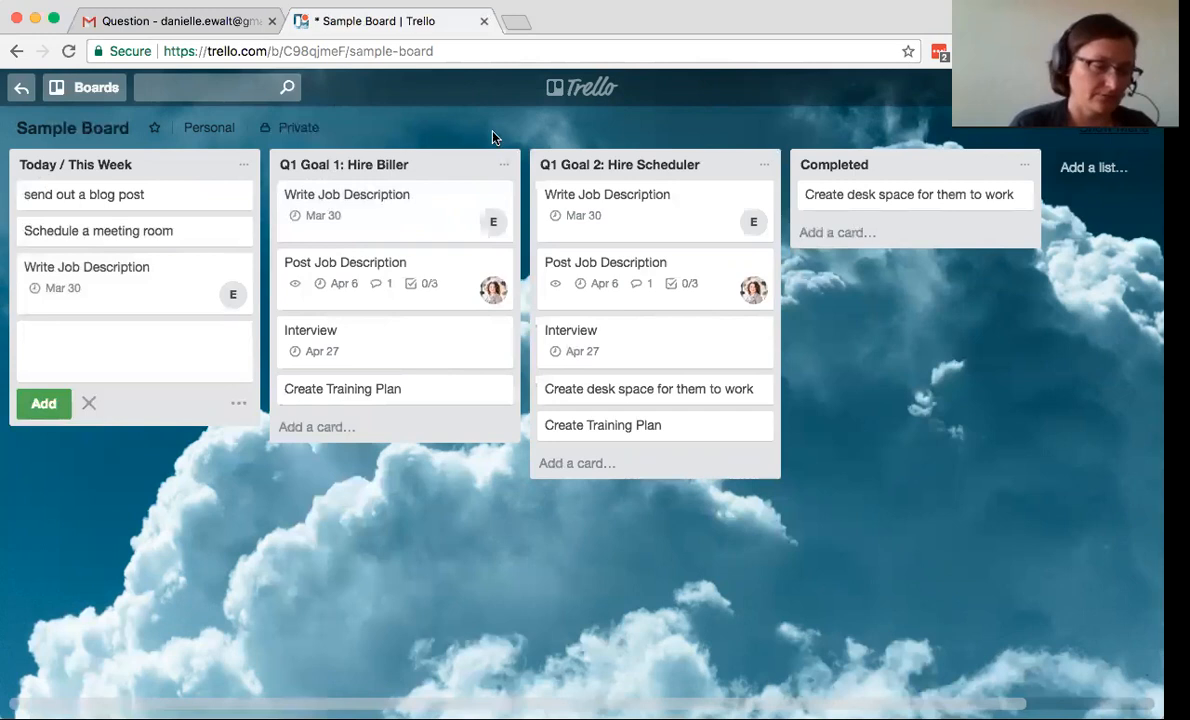
- Dismiss the empty card composer below the three Today / This Week cards
click(441, 501)
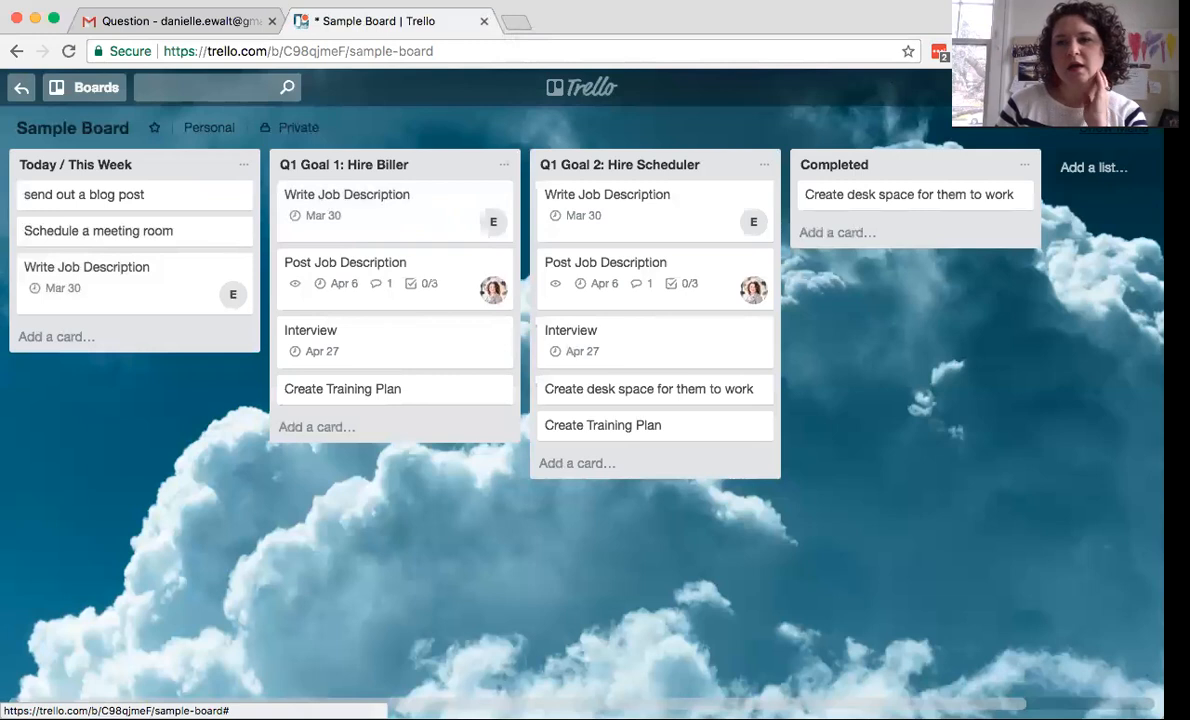
click(1142, 88)
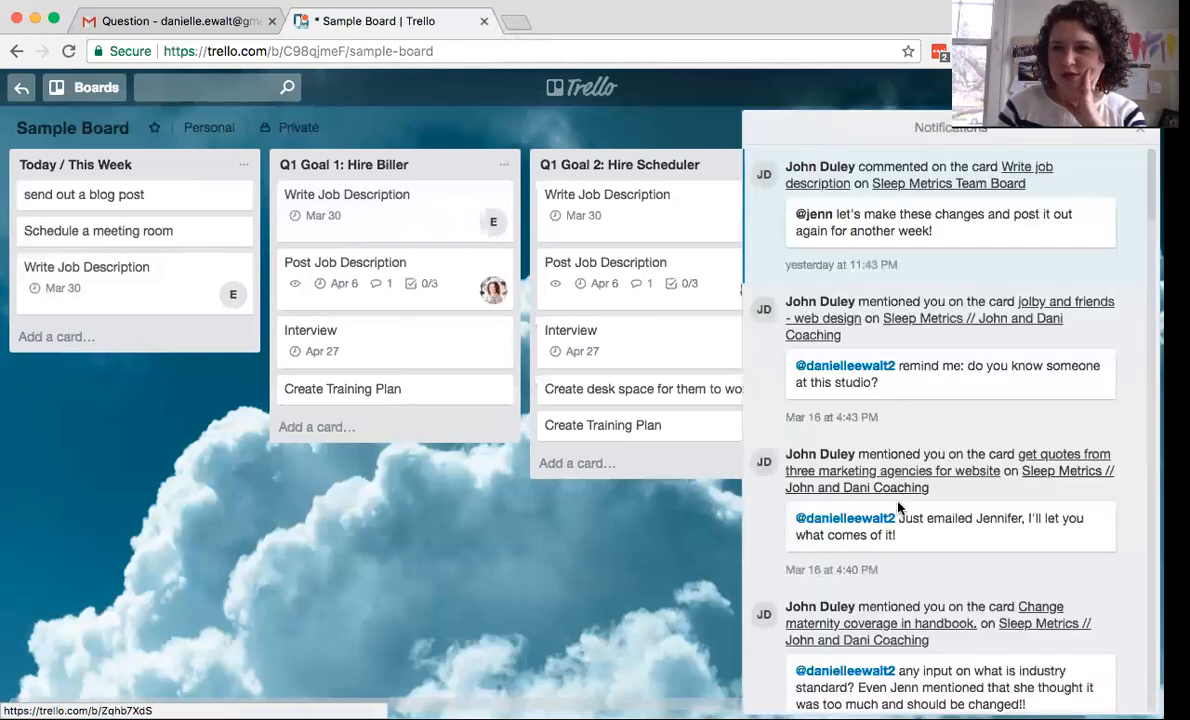
scroll(924, 435, down, 3)
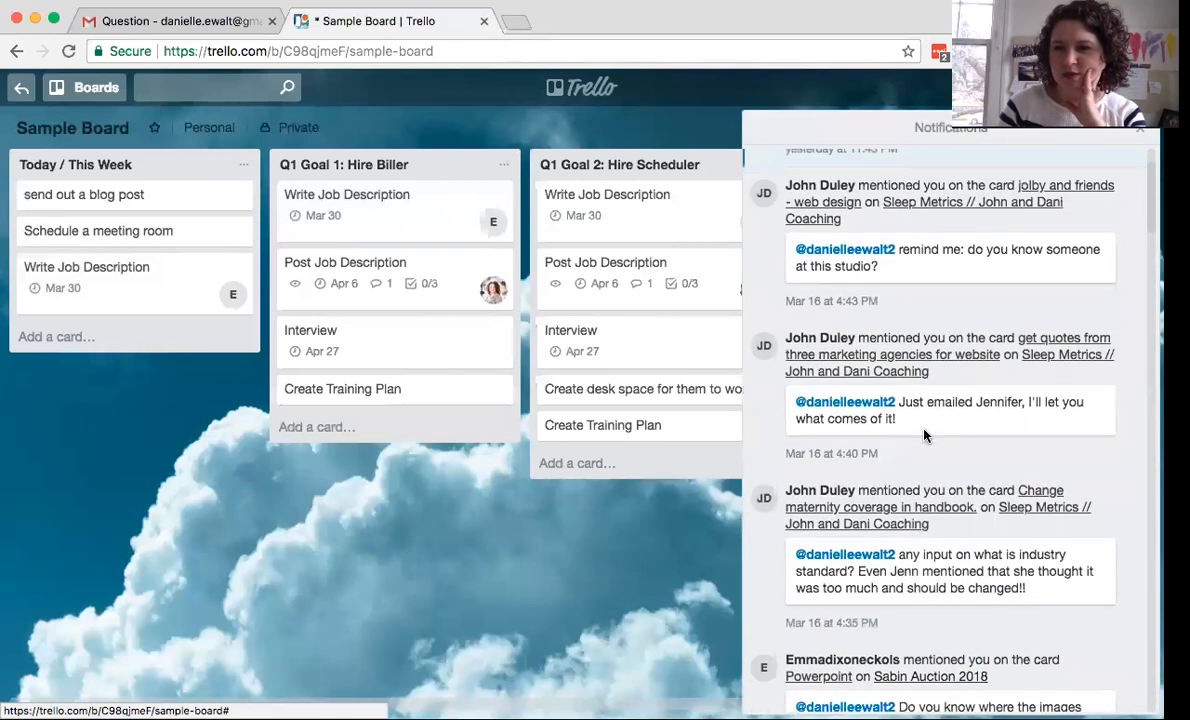
scroll(924, 435, down, 3)
scroll(896, 297, down, 10)
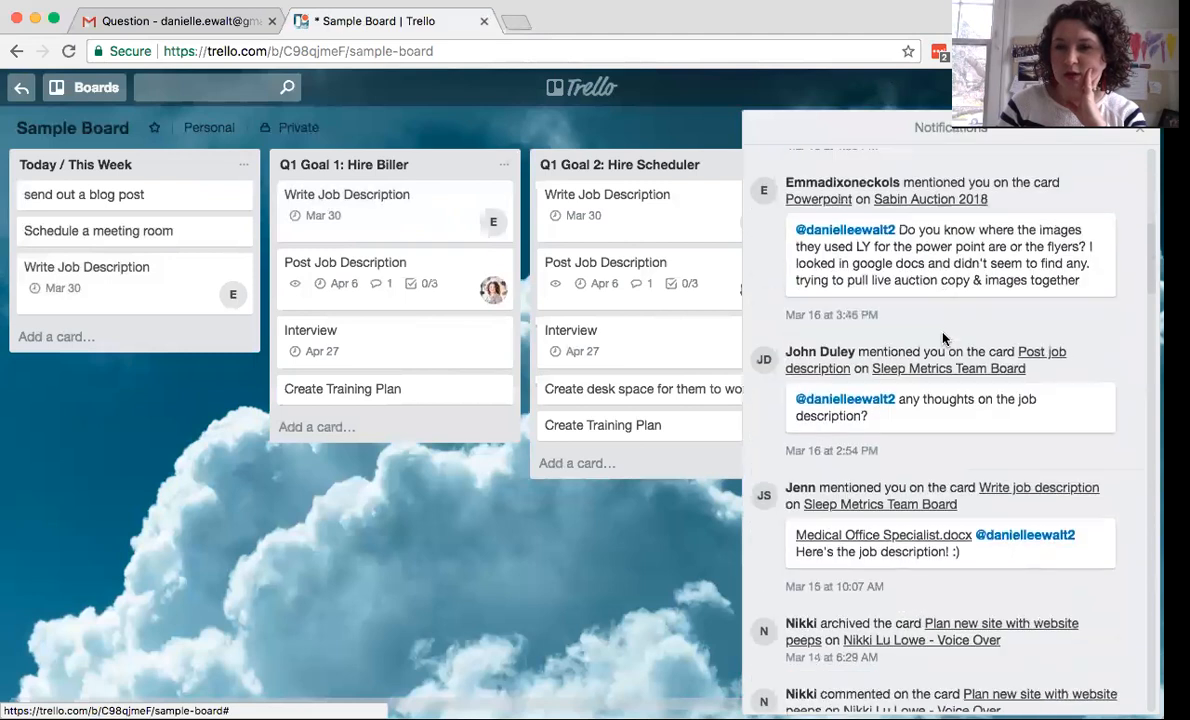
scroll(876, 308, up, 10)
click(1140, 128)
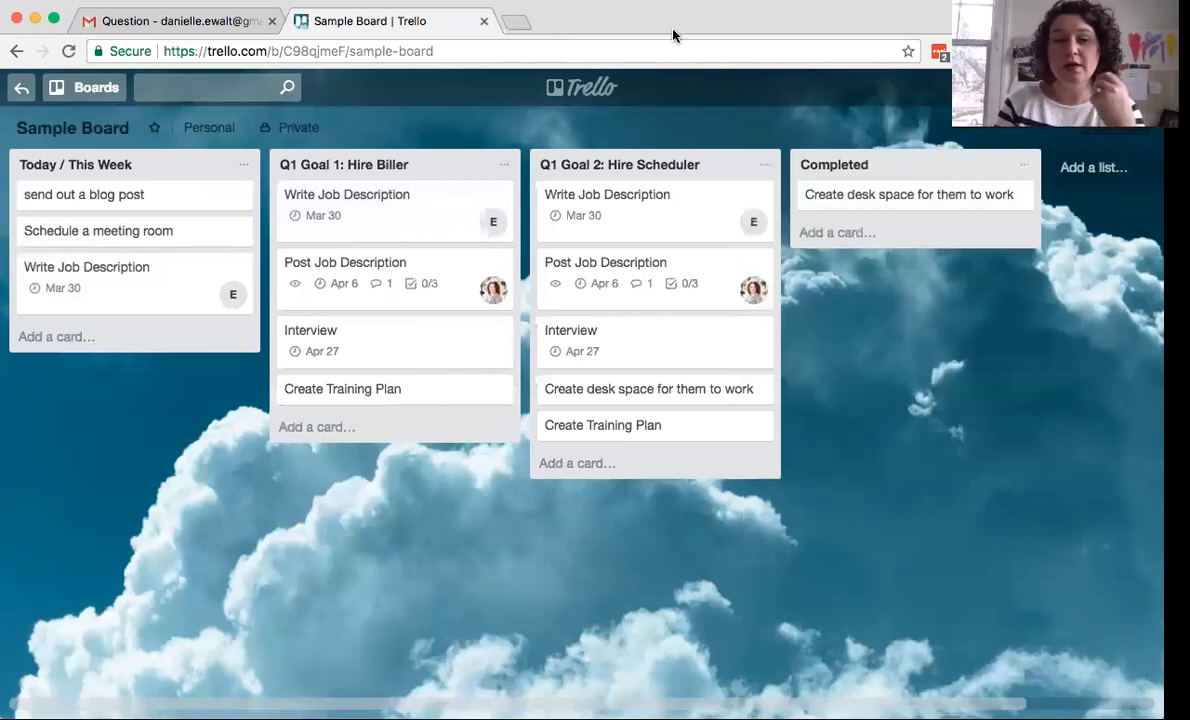
- Give the Create Training Plan card a due date of March 22 at 12:00 PM
click(383, 389)
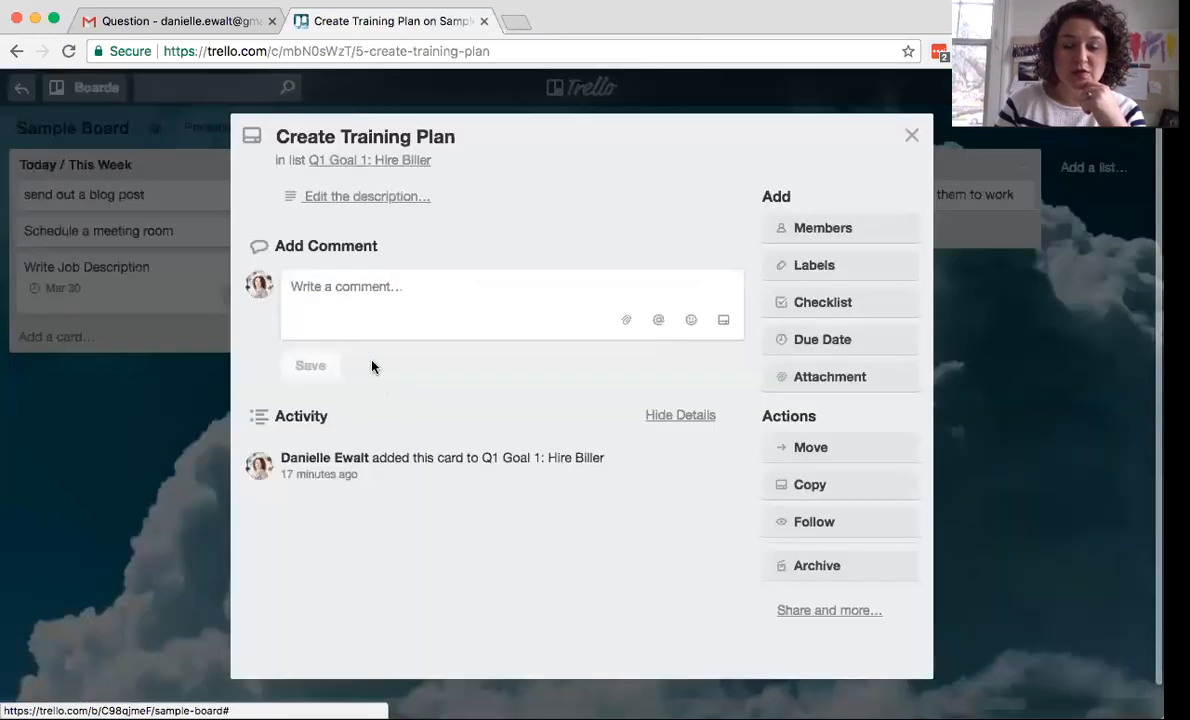
click(831, 339)
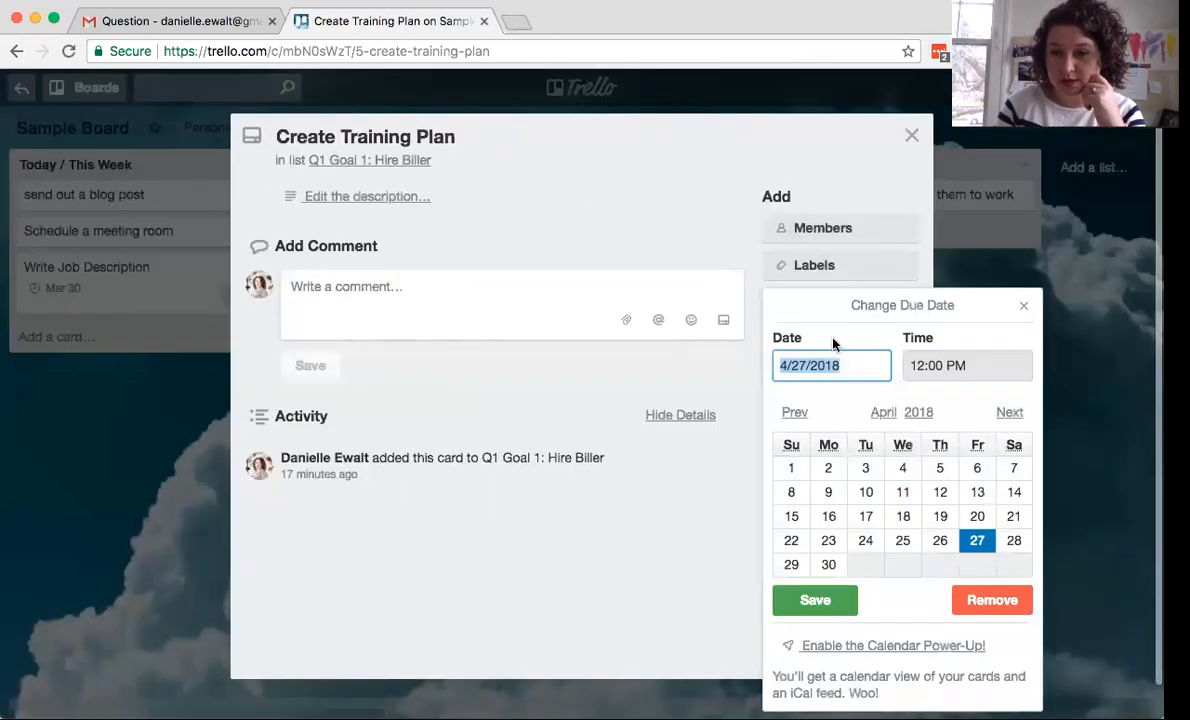
click(794, 412)
click(904, 541)
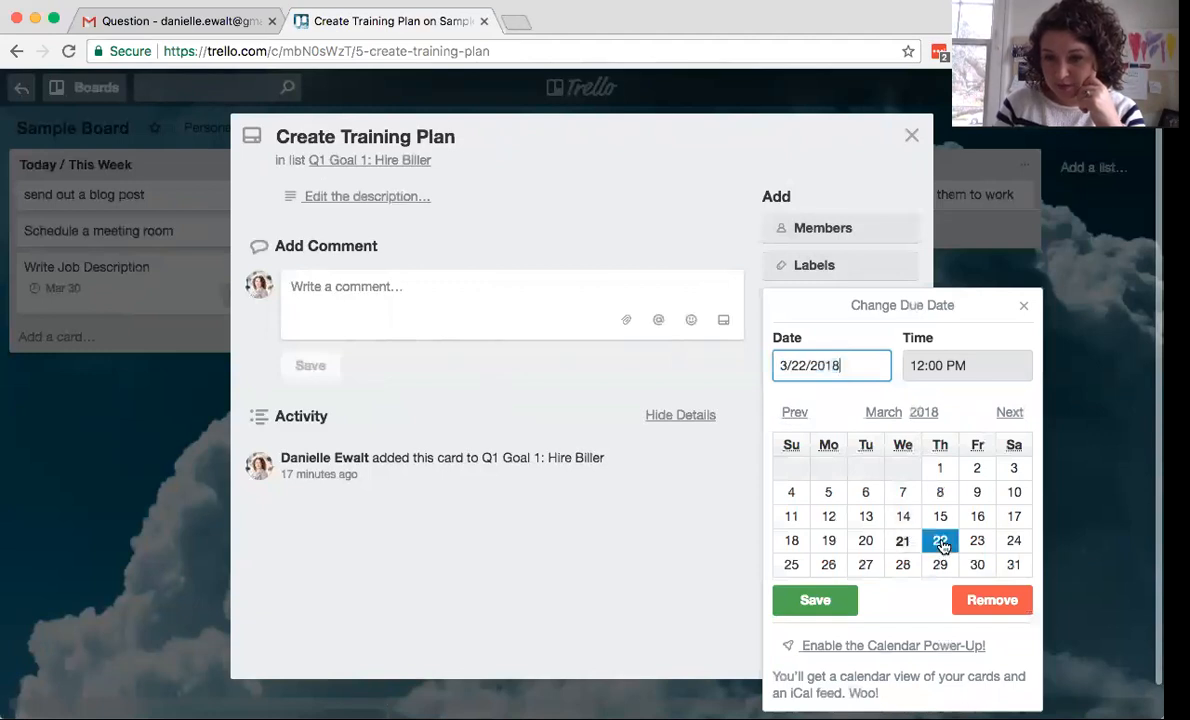
click(812, 597)
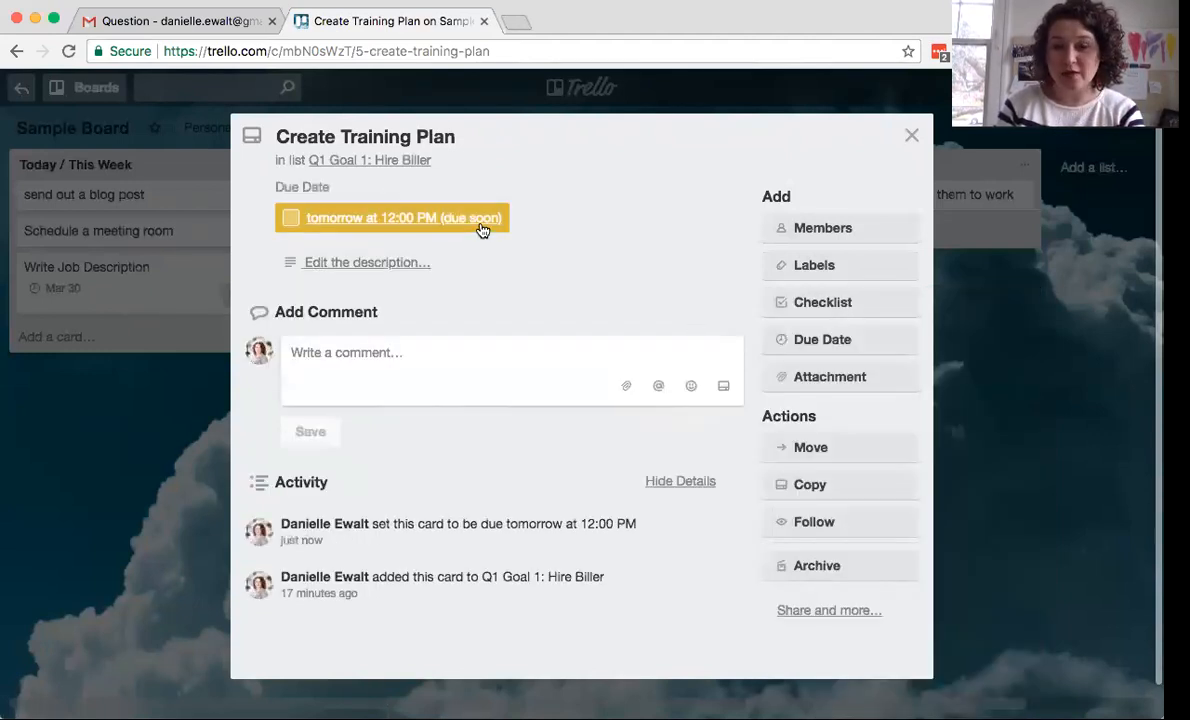
click(912, 136)
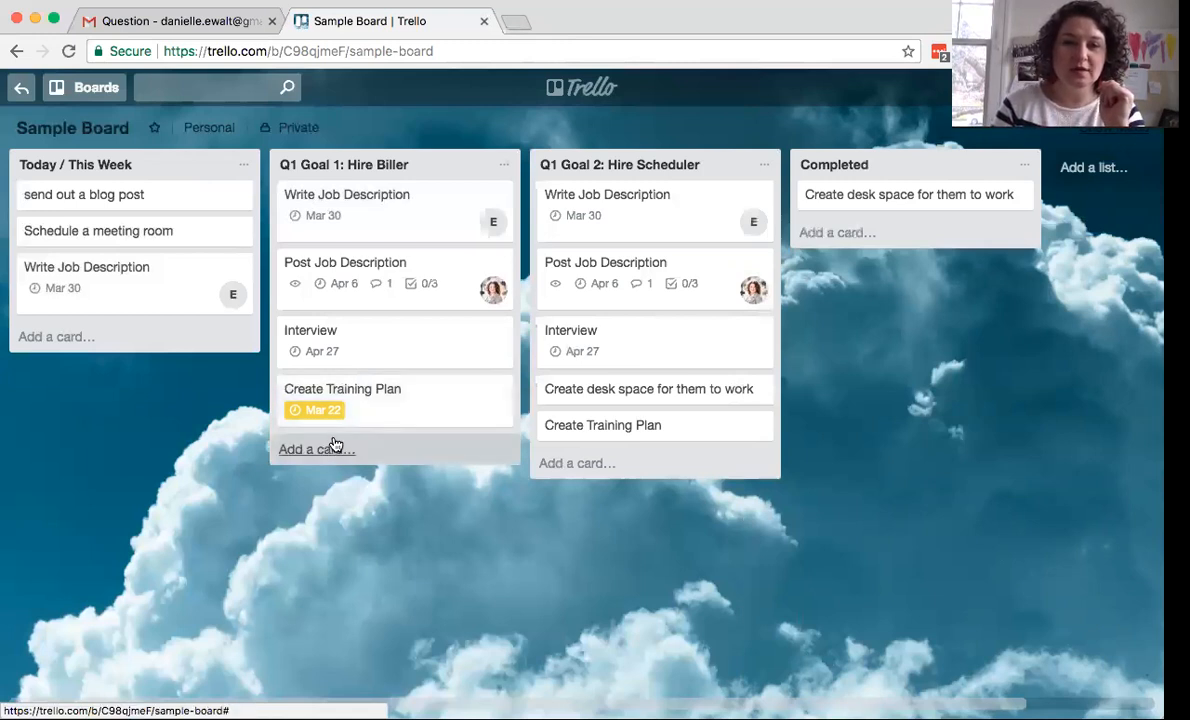
- Change the Write Job Description card's due date to March 20
click(369, 212)
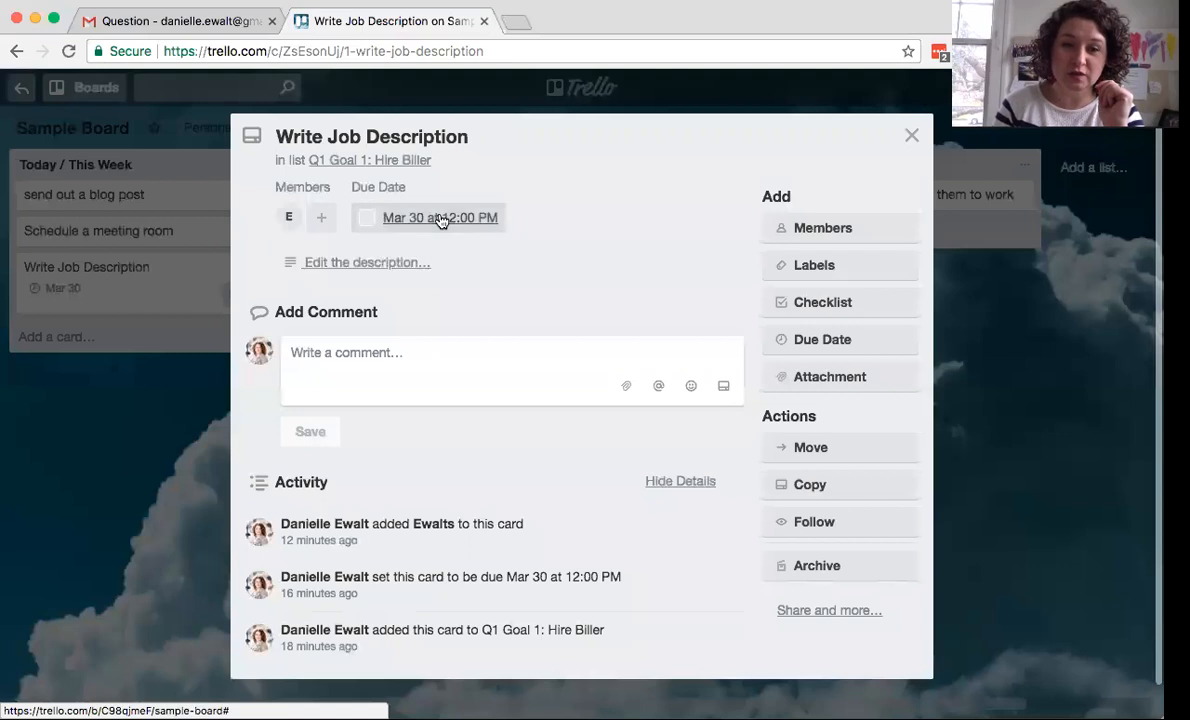
click(470, 218)
click(487, 484)
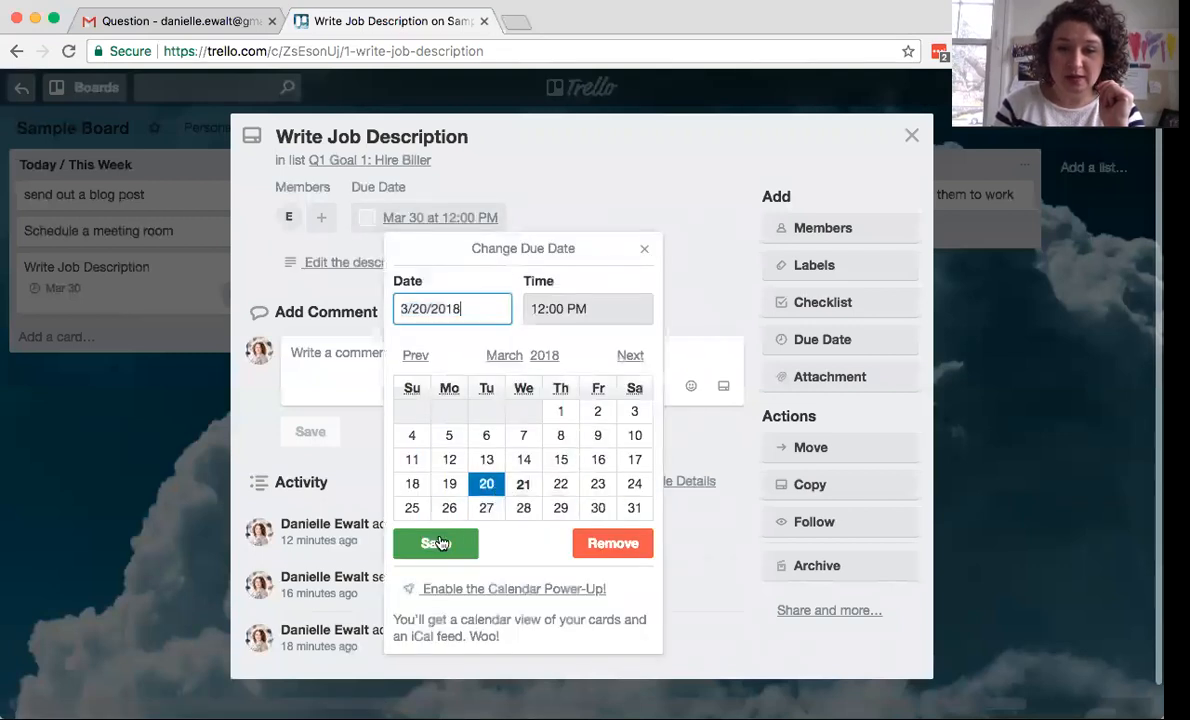
click(436, 543)
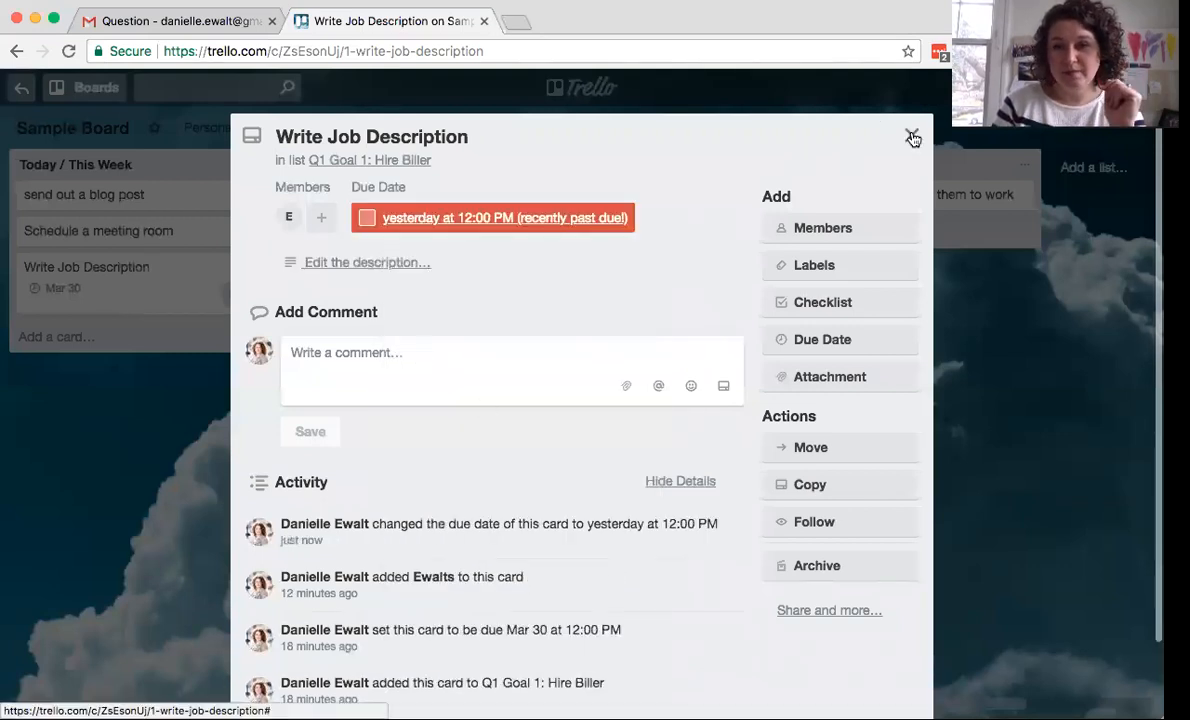
click(913, 136)
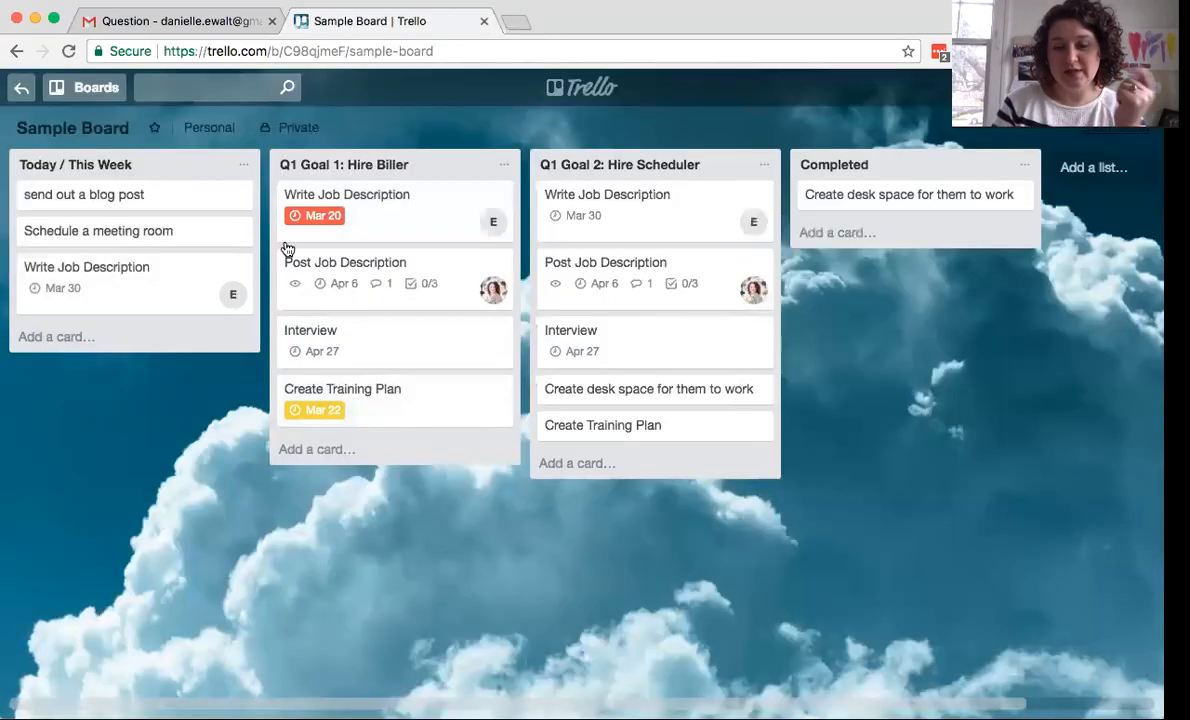
- Mark the Write Job Description card's March 20 due date as complete
click(384, 200)
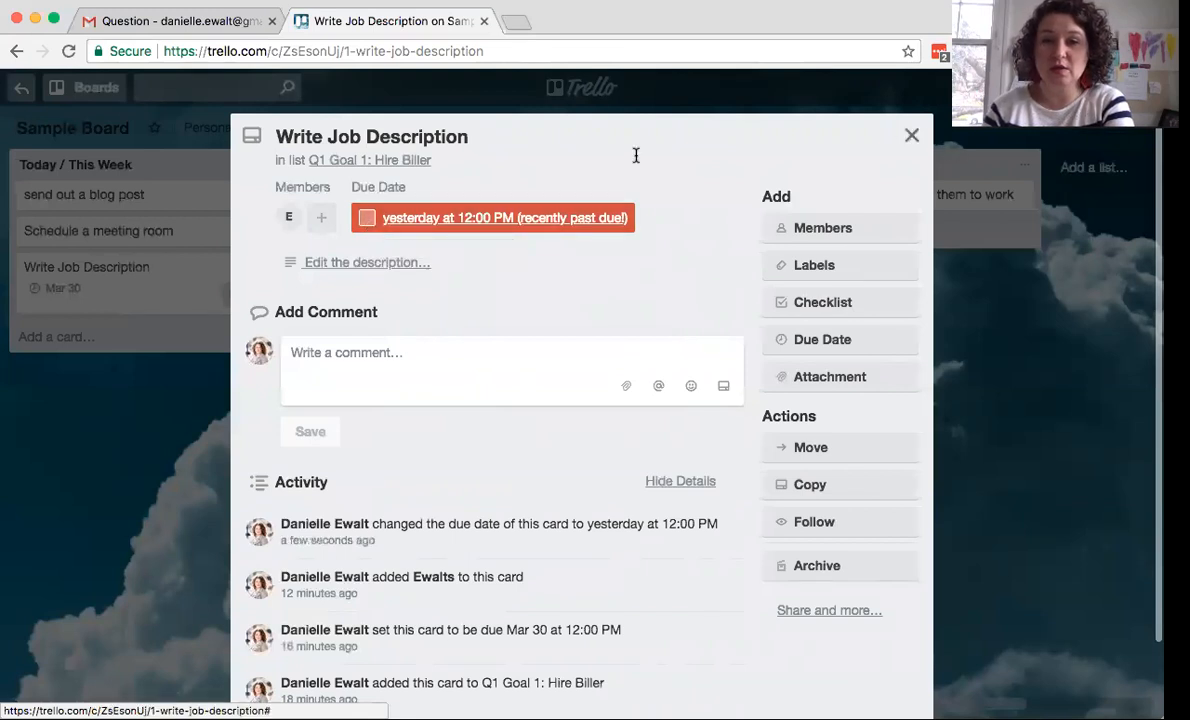
click(366, 218)
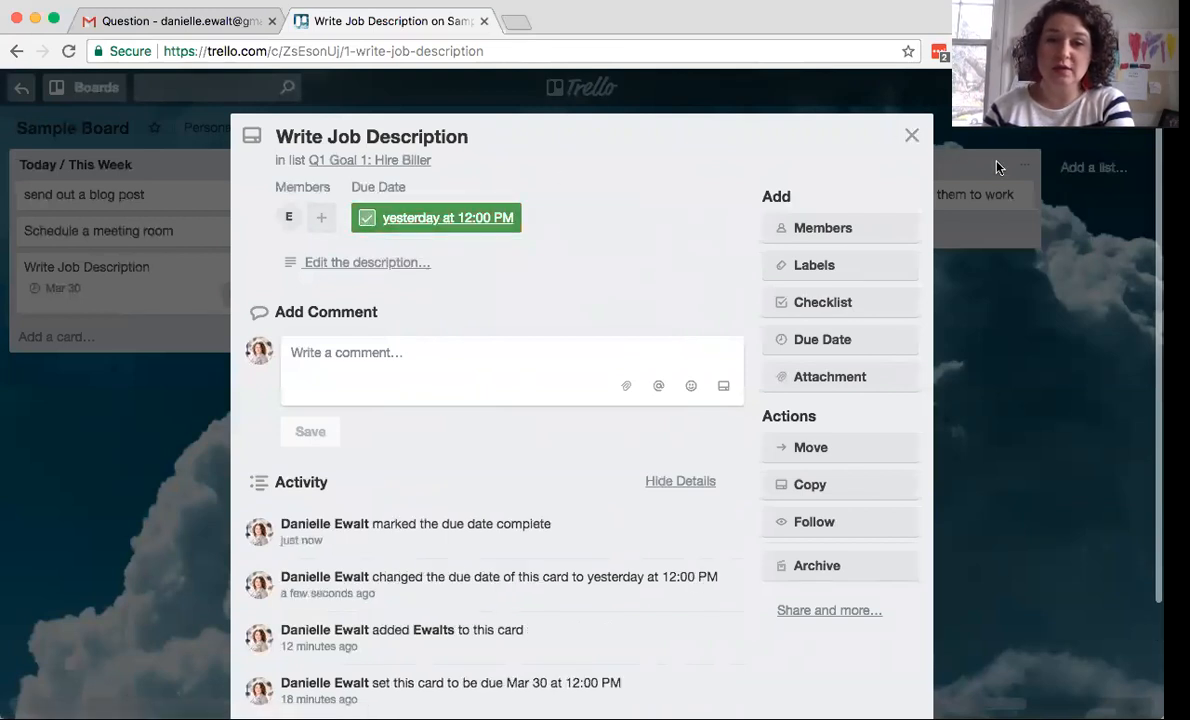
click(909, 137)
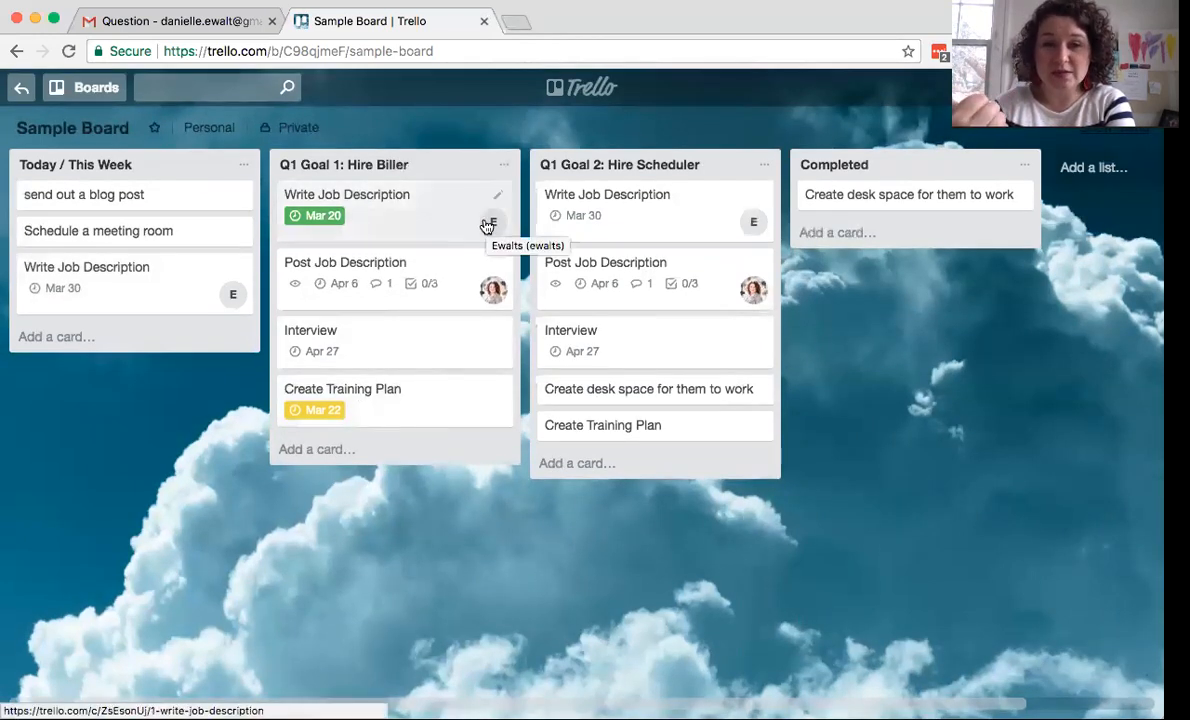
- Append ' - ' and a person's name to the Q1 Goal 1: Hire Biller list title
click(437, 162)
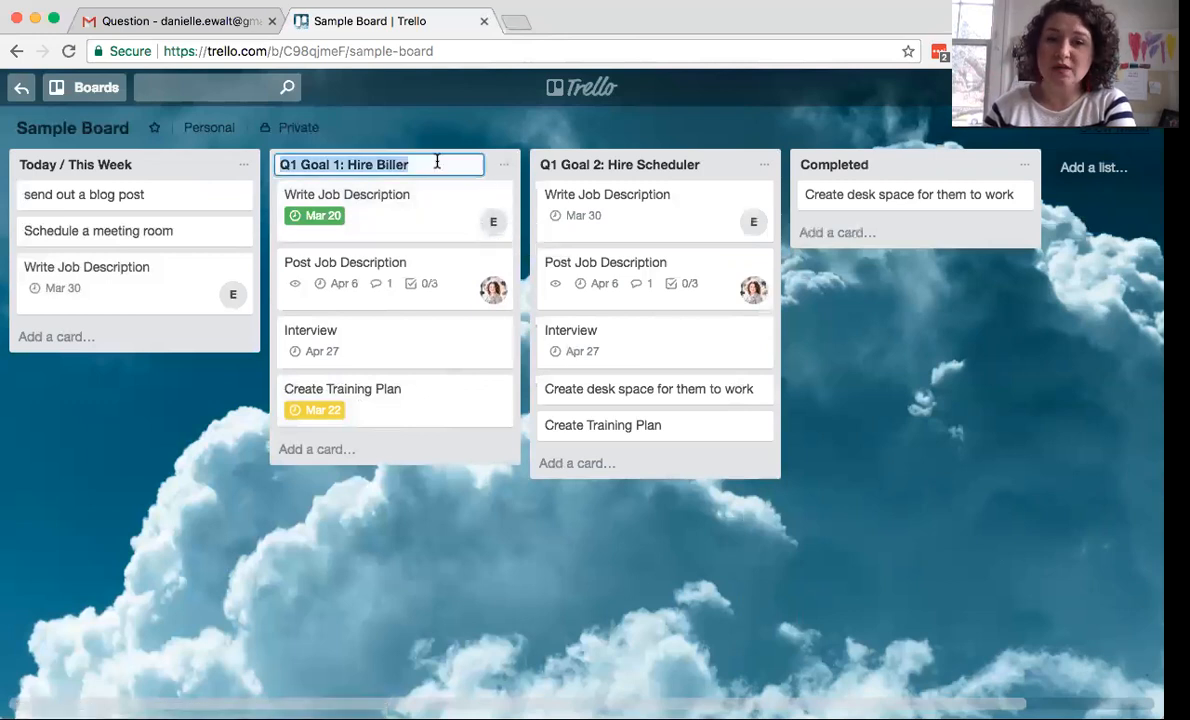
click(427, 167)
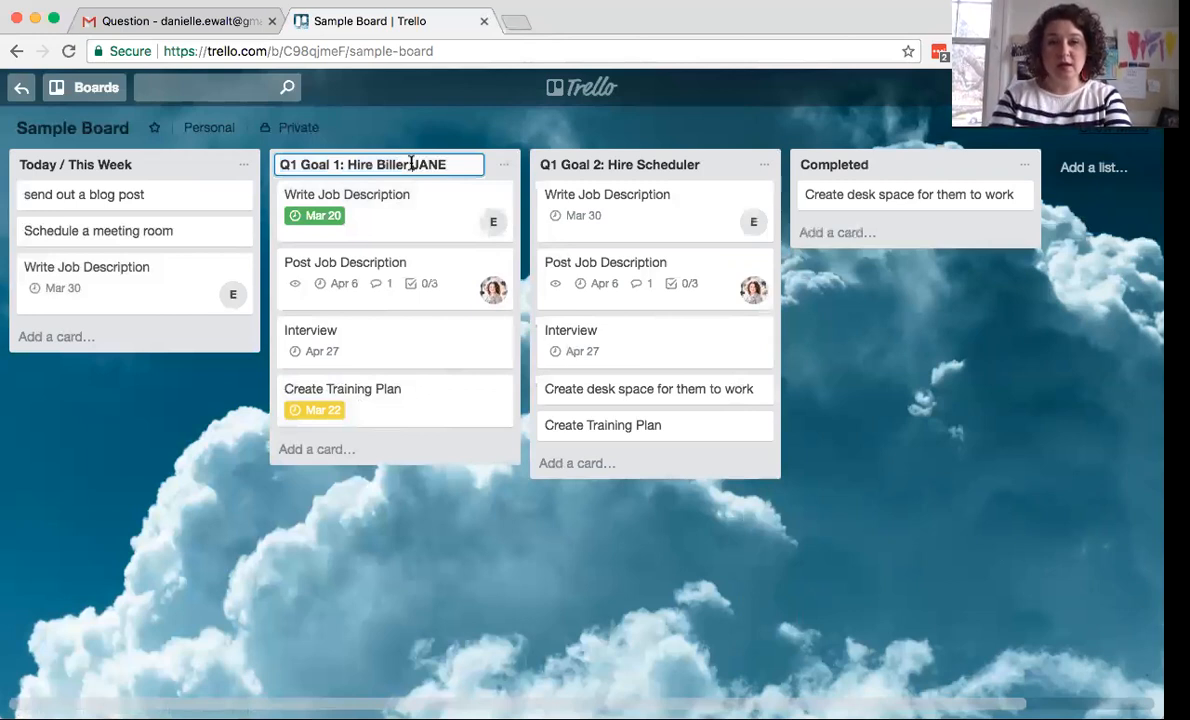
text(-)
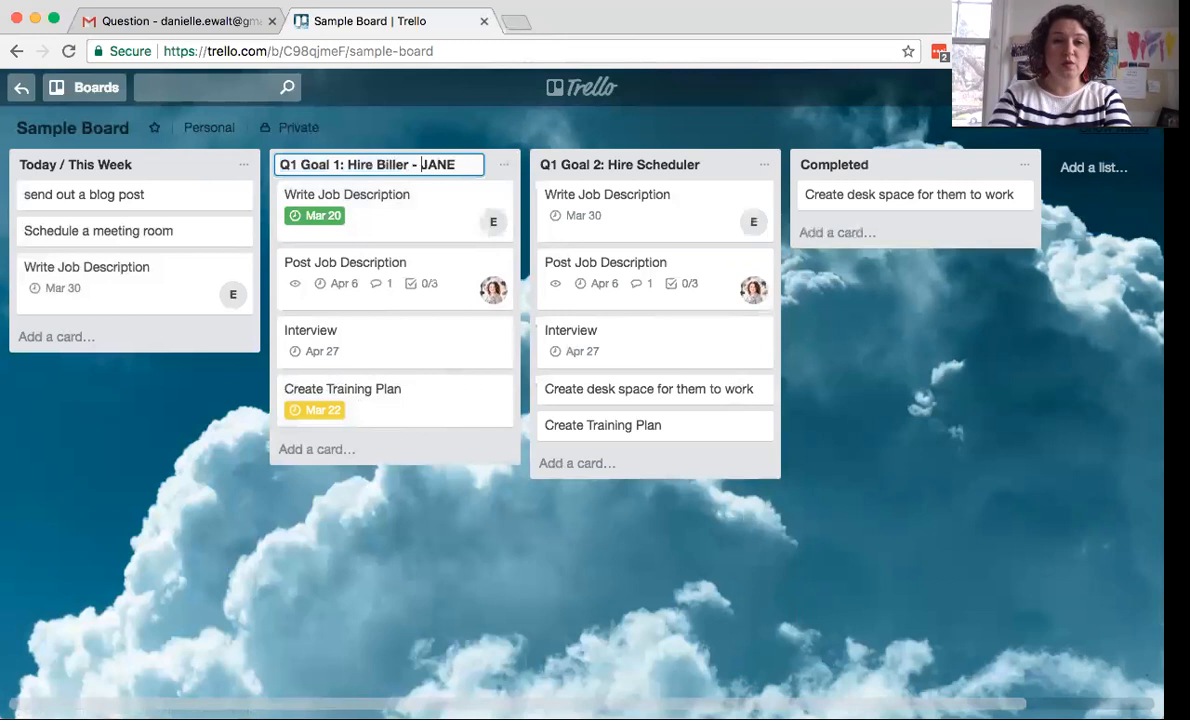
click(478, 135)
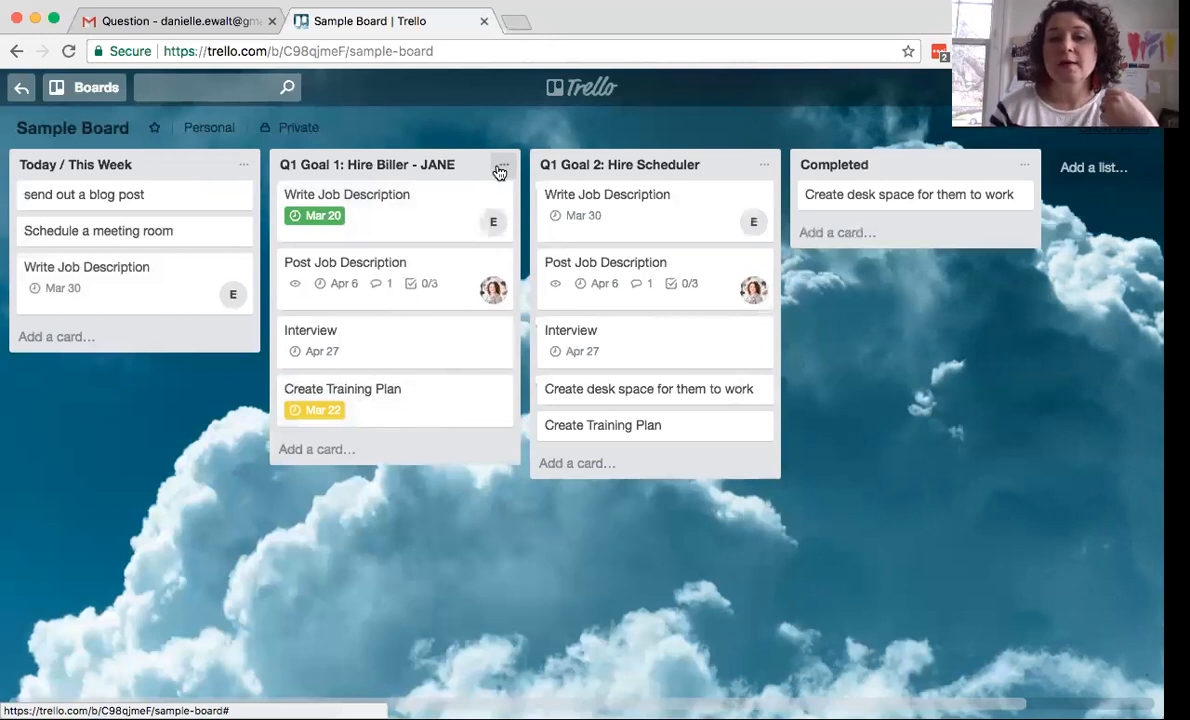
click(501, 166)
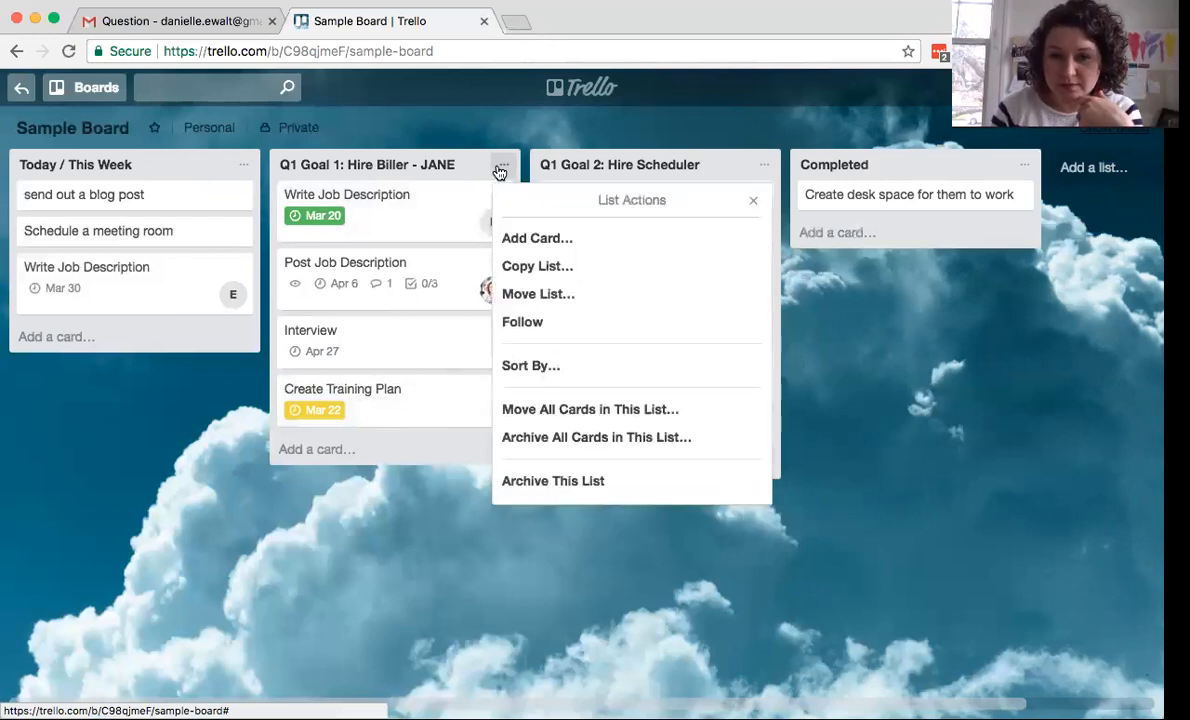
click(490, 135)
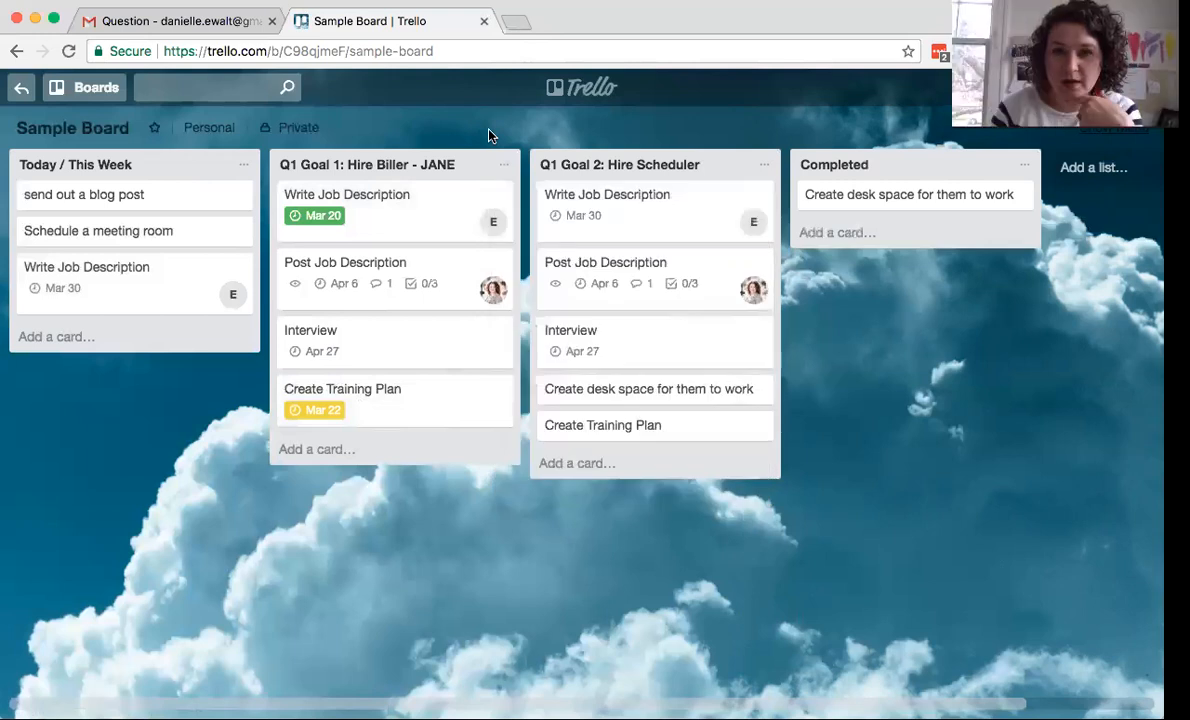
- Untick the Write Job Description card's March 20 due date so it shows overdue
click(423, 219)
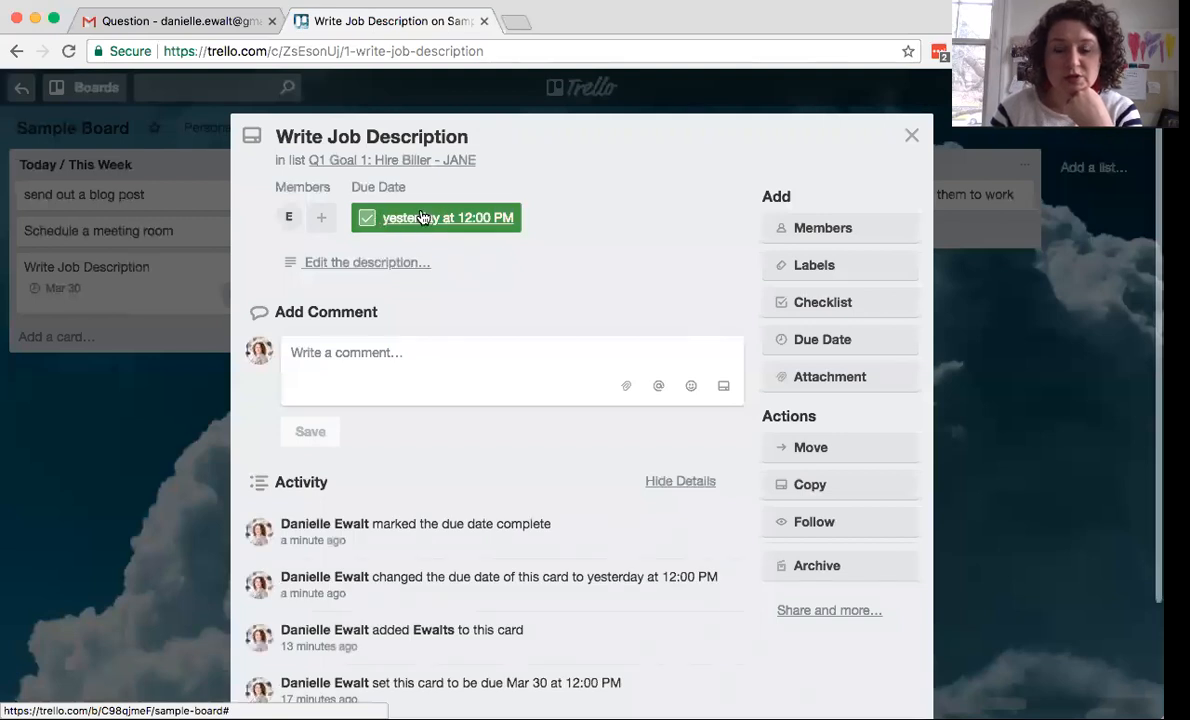
click(423, 218)
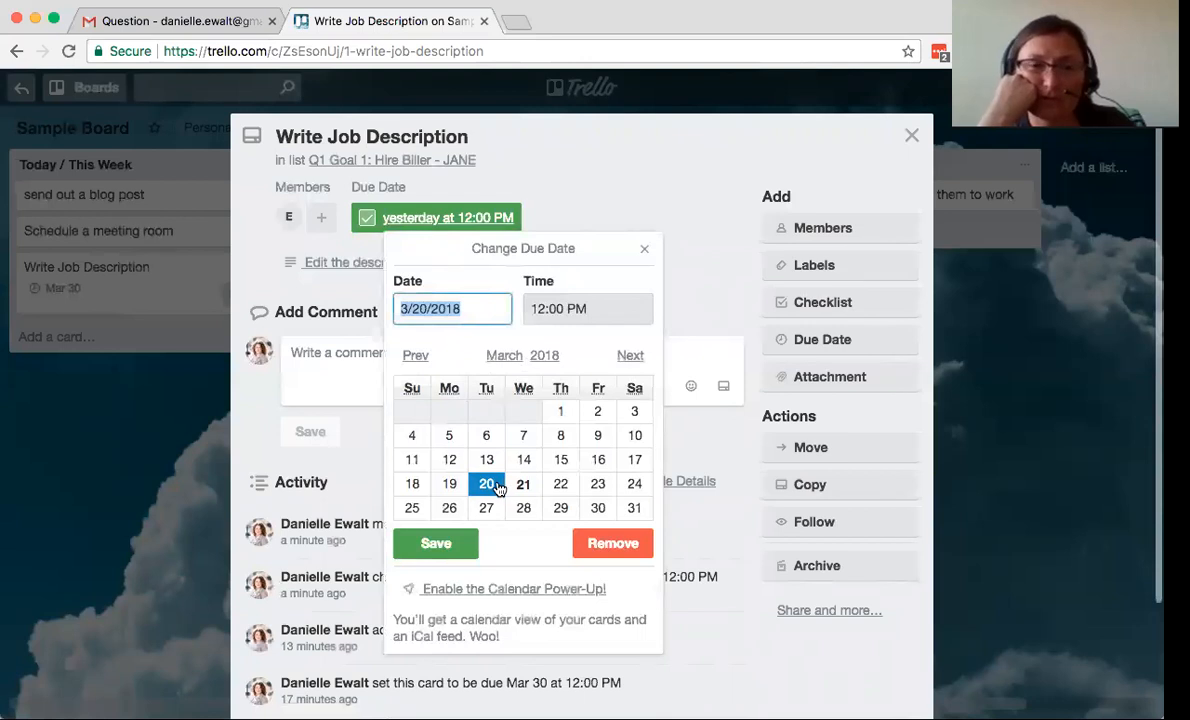
click(367, 217)
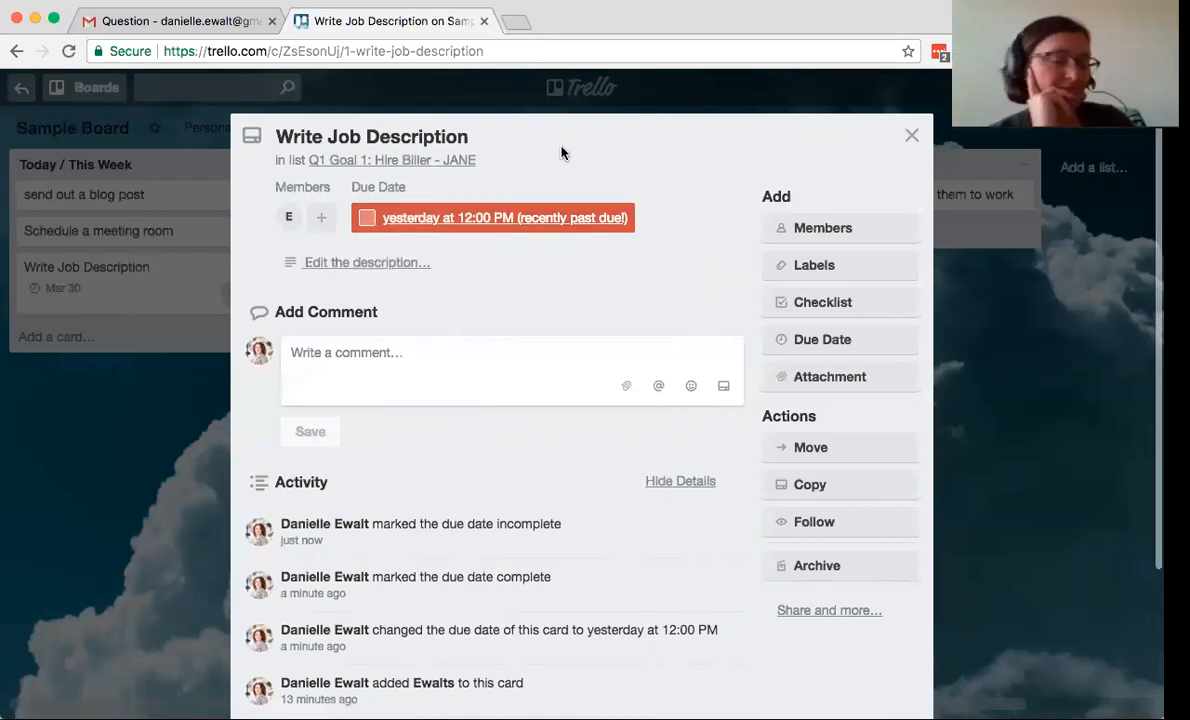
click(911, 135)
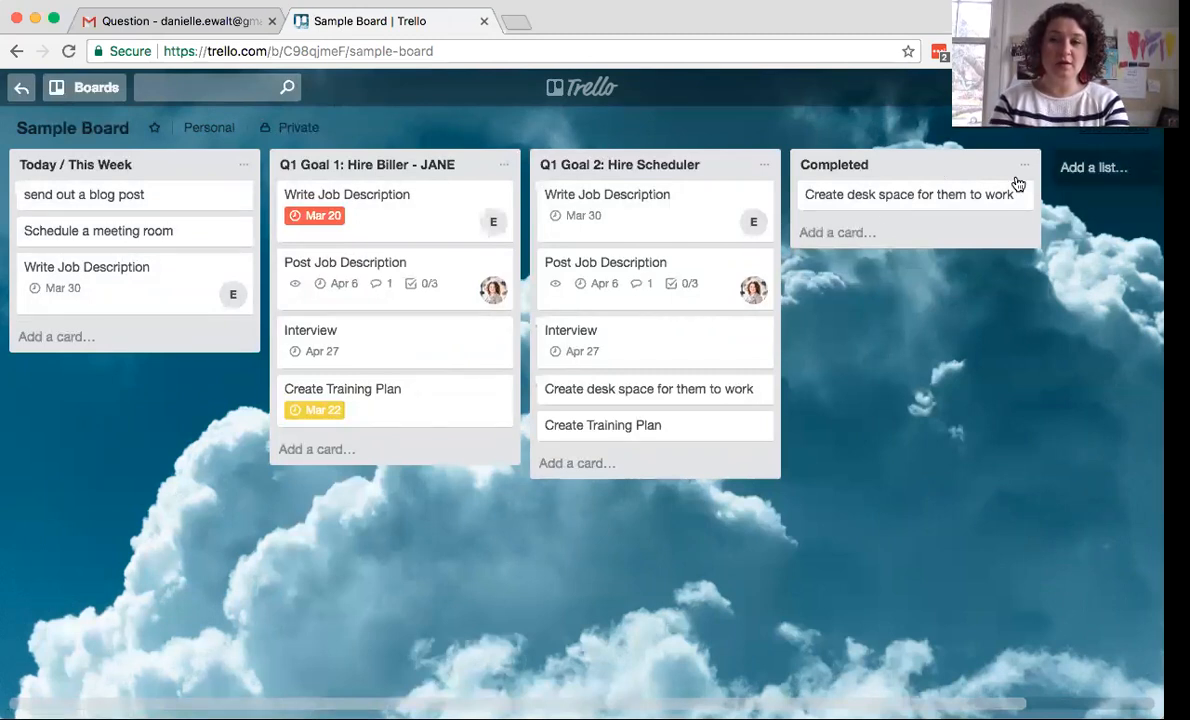
- Create a new list named SCORECARD at the end of the board
click(825, 233)
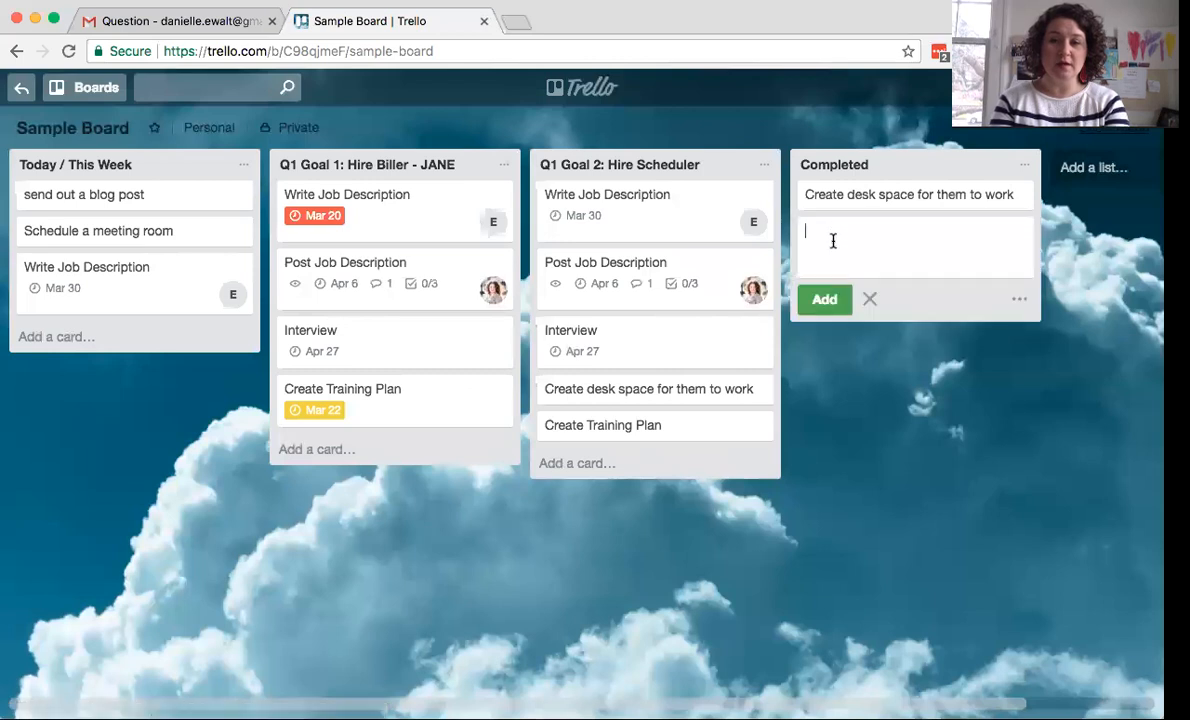
click(1088, 168)
text(SC)
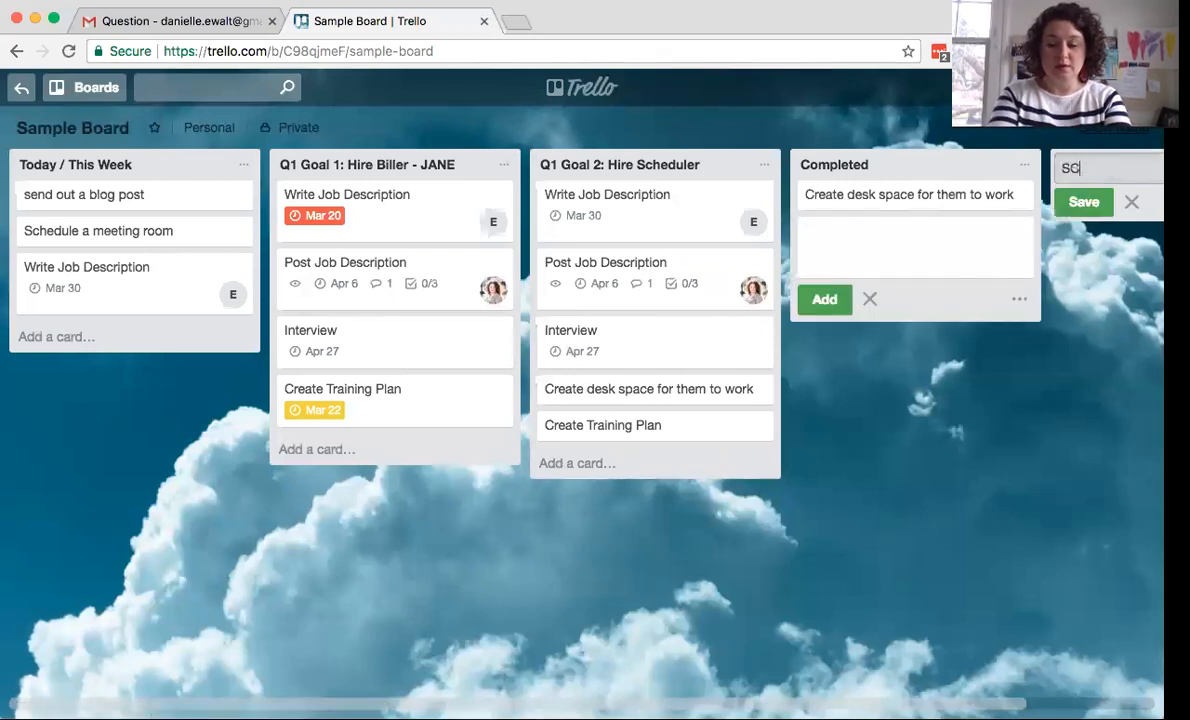
text(ORECARD)
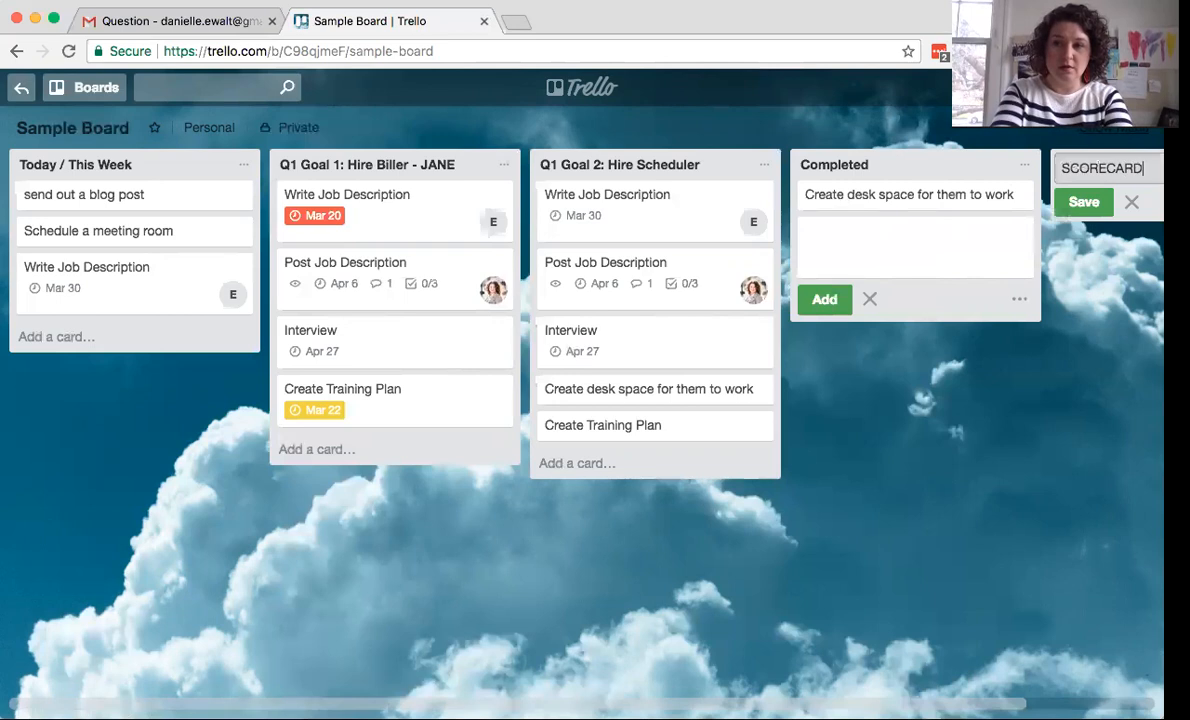
key(Return)
- Add a card named SCORECARD to the SCORECARD list
click(690, 197)
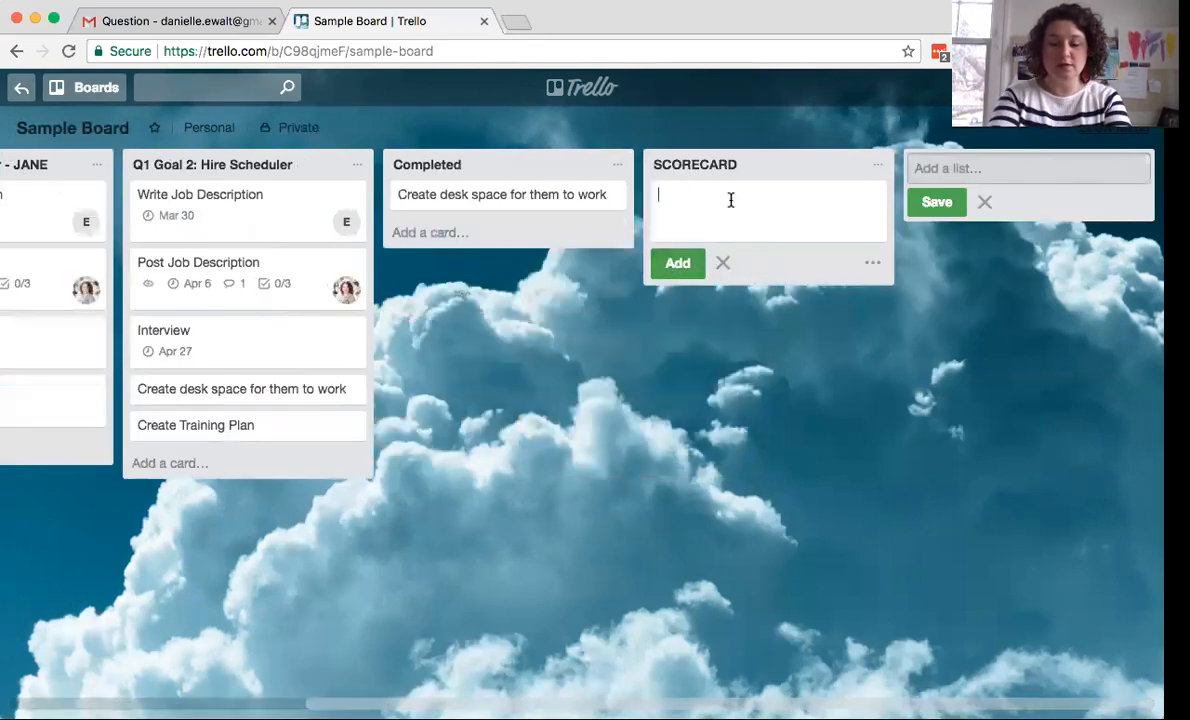
text(SCORECARD)
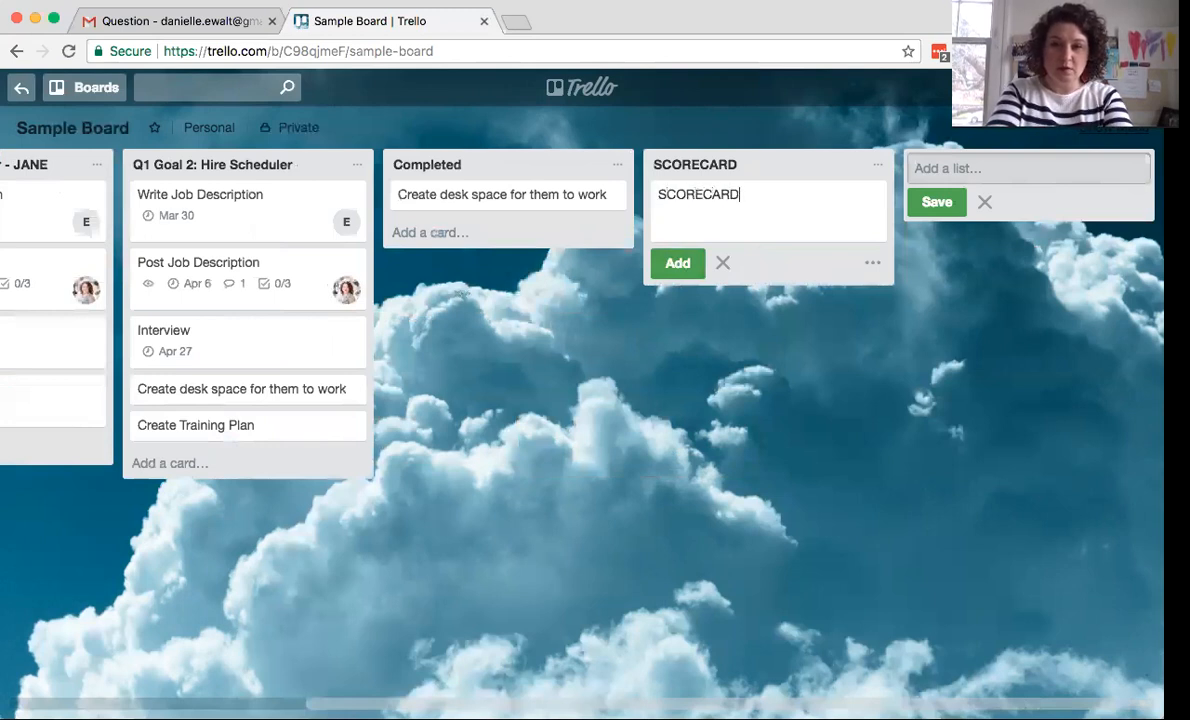
key(Return)
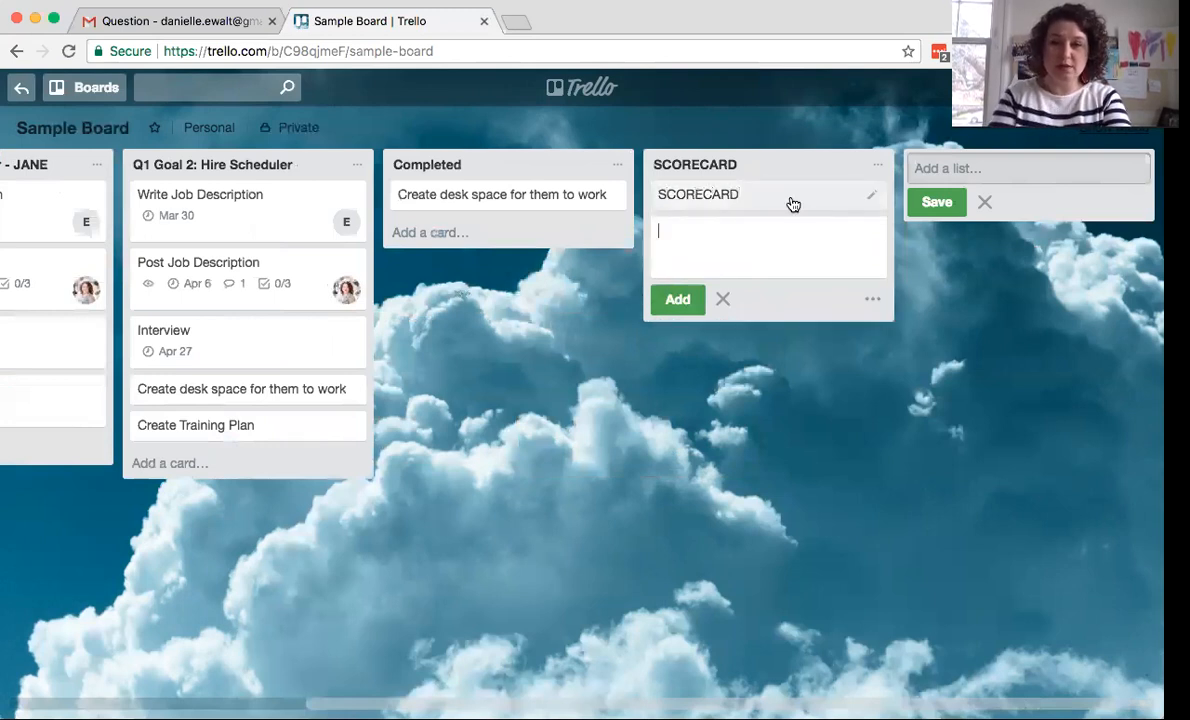
- Attach the Demo Scorecard Google Drive file to the SCORECARD card
click(842, 197)
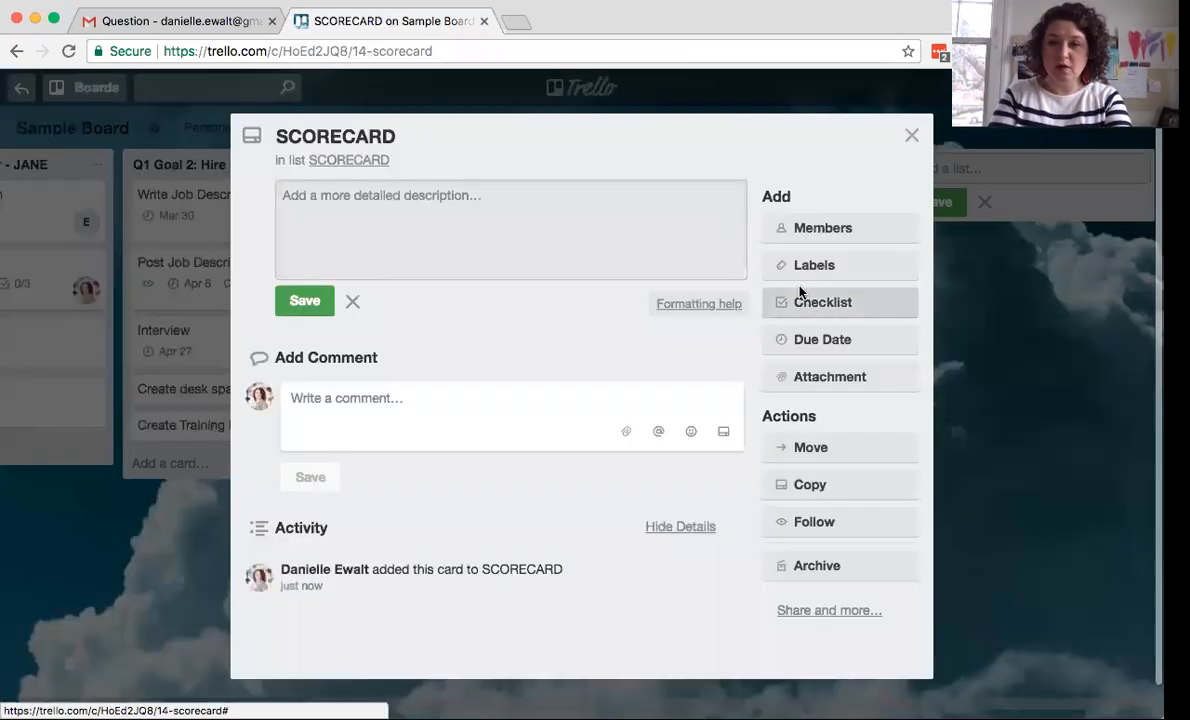
click(815, 376)
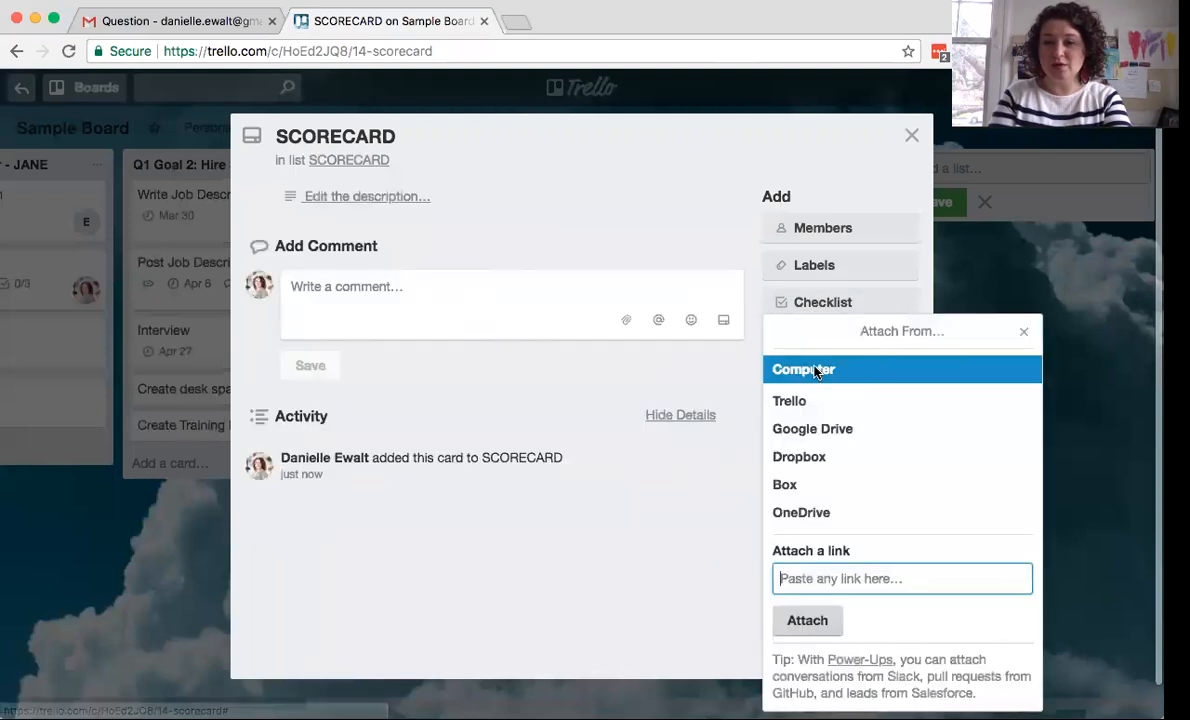
click(785, 429)
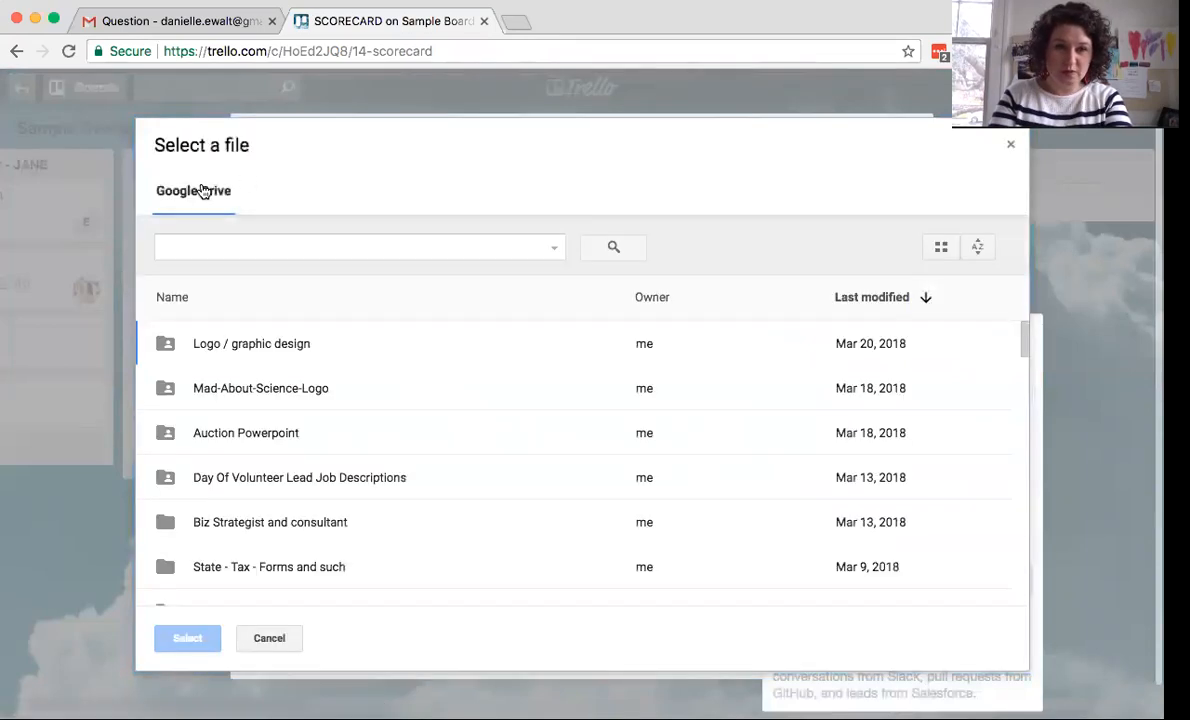
click(218, 254)
text(sc)
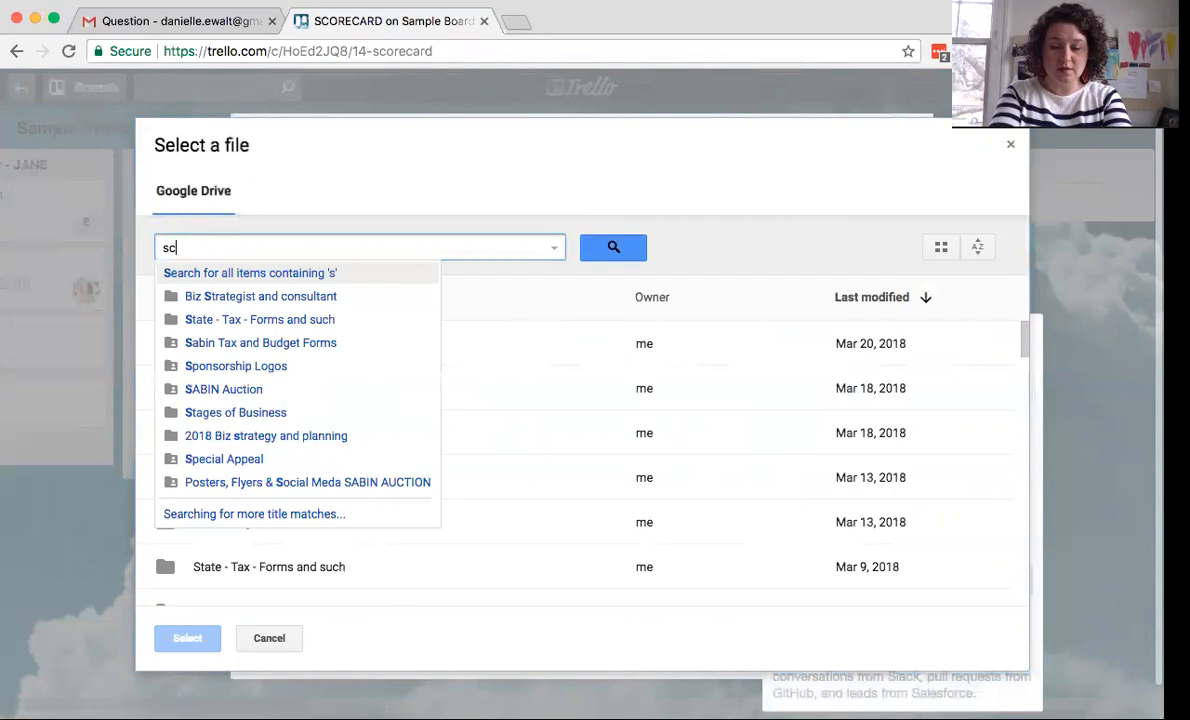
text(orecard)
key(Return)
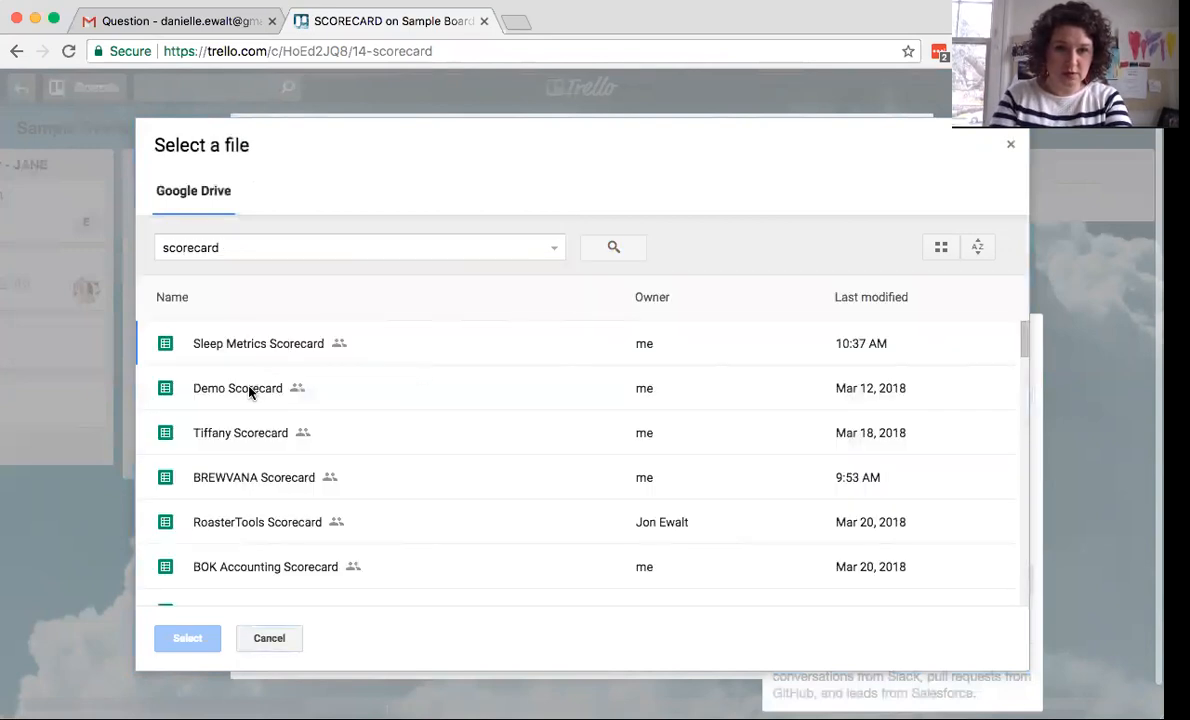
click(250, 390)
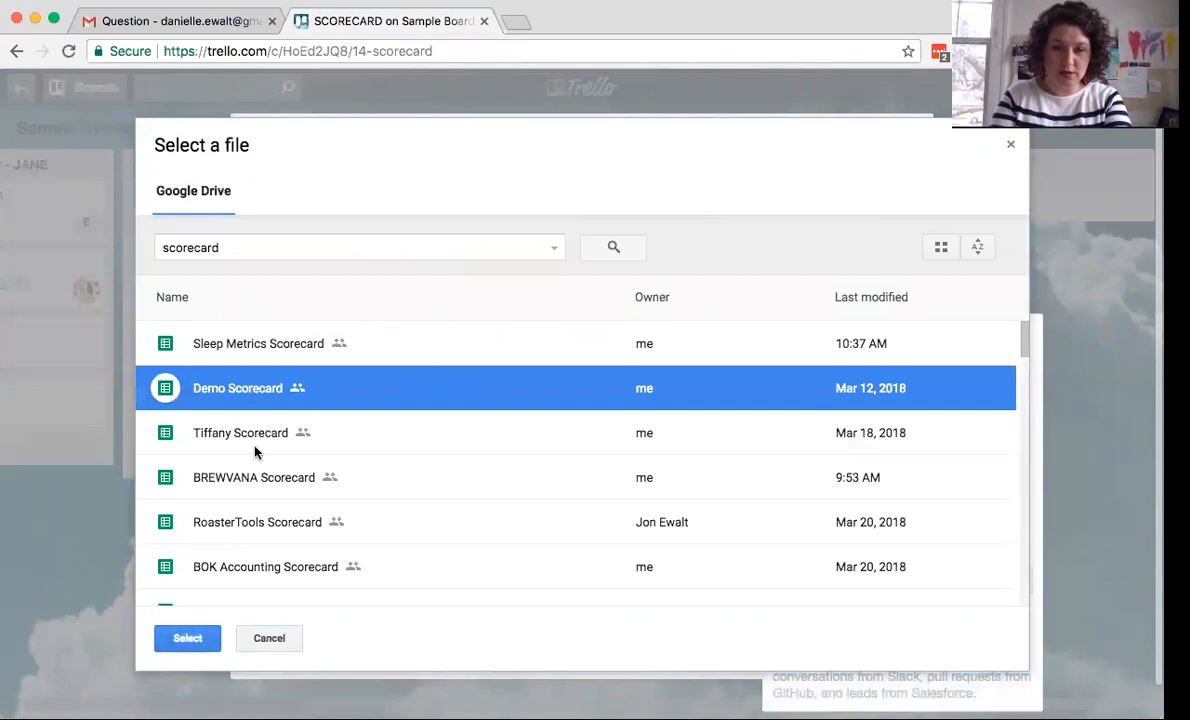
click(187, 638)
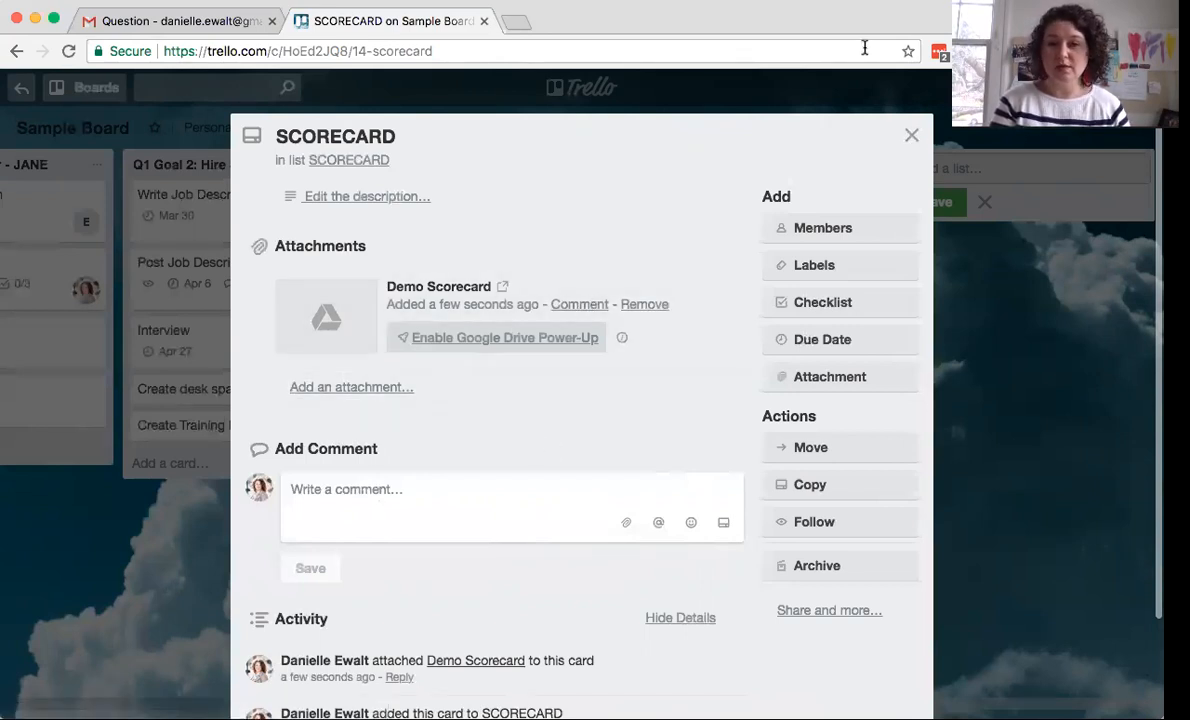
- Close the card, scroll the board back left, and switch to the Question email in Gmail
click(907, 135)
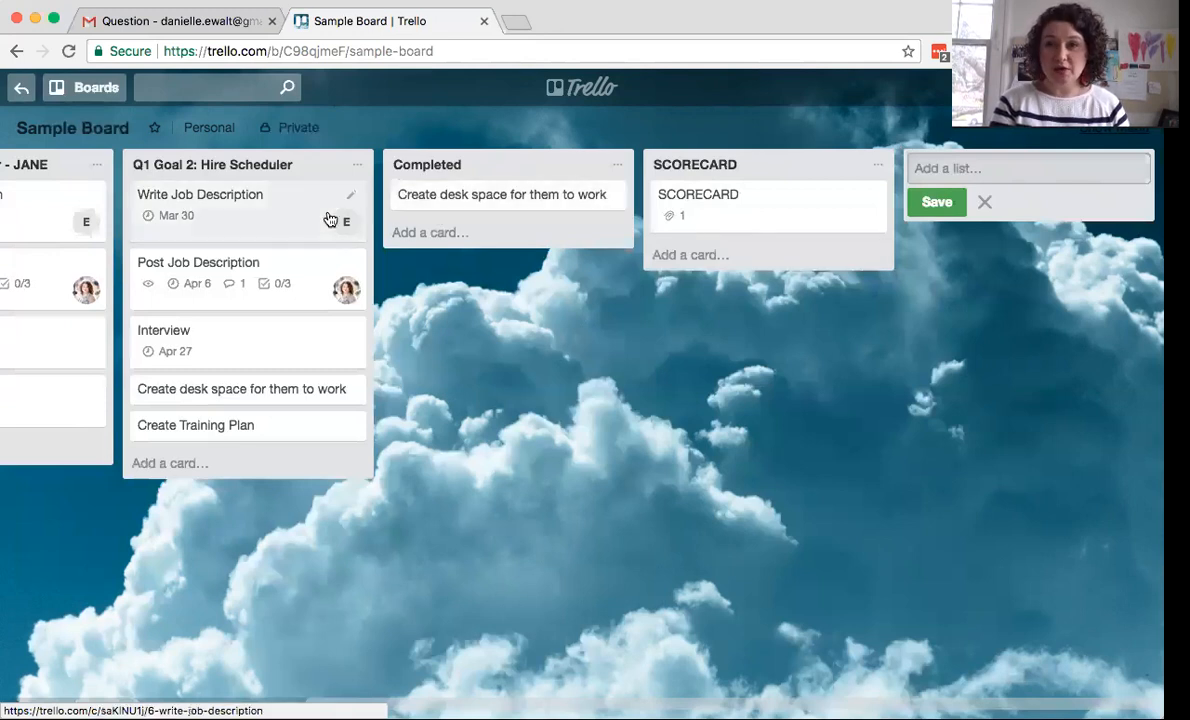
scroll(327, 220, left, 3)
scroll(330, 219, left, 8)
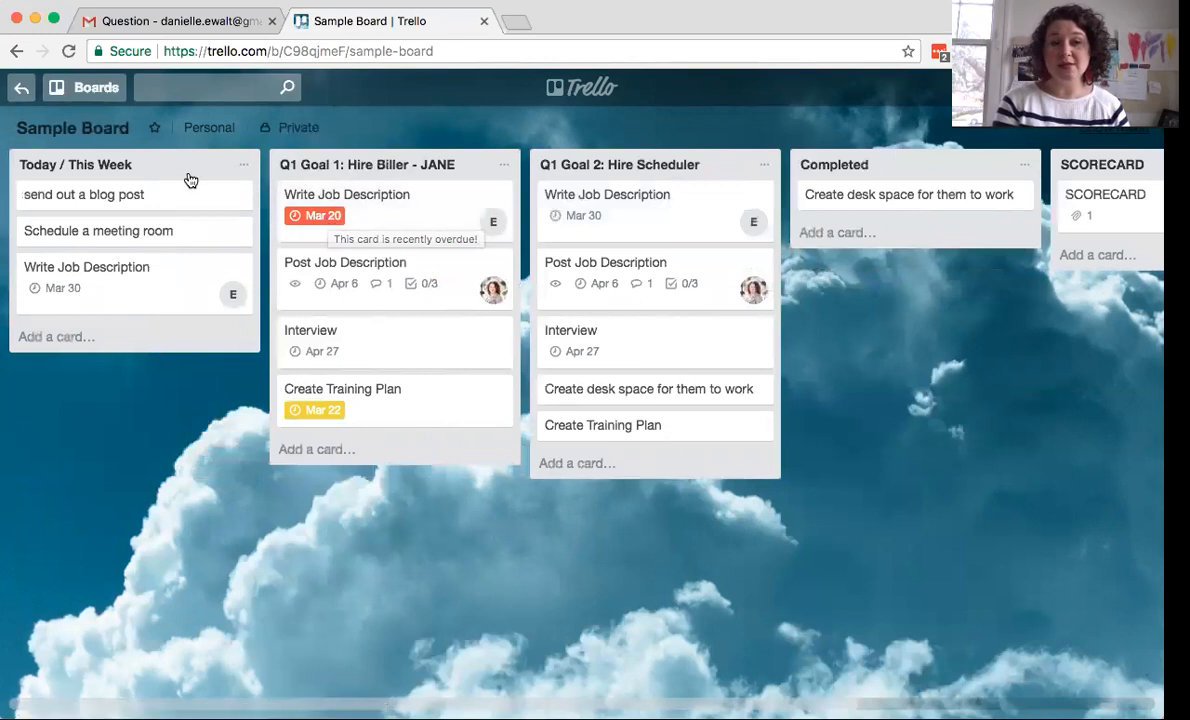
click(187, 22)
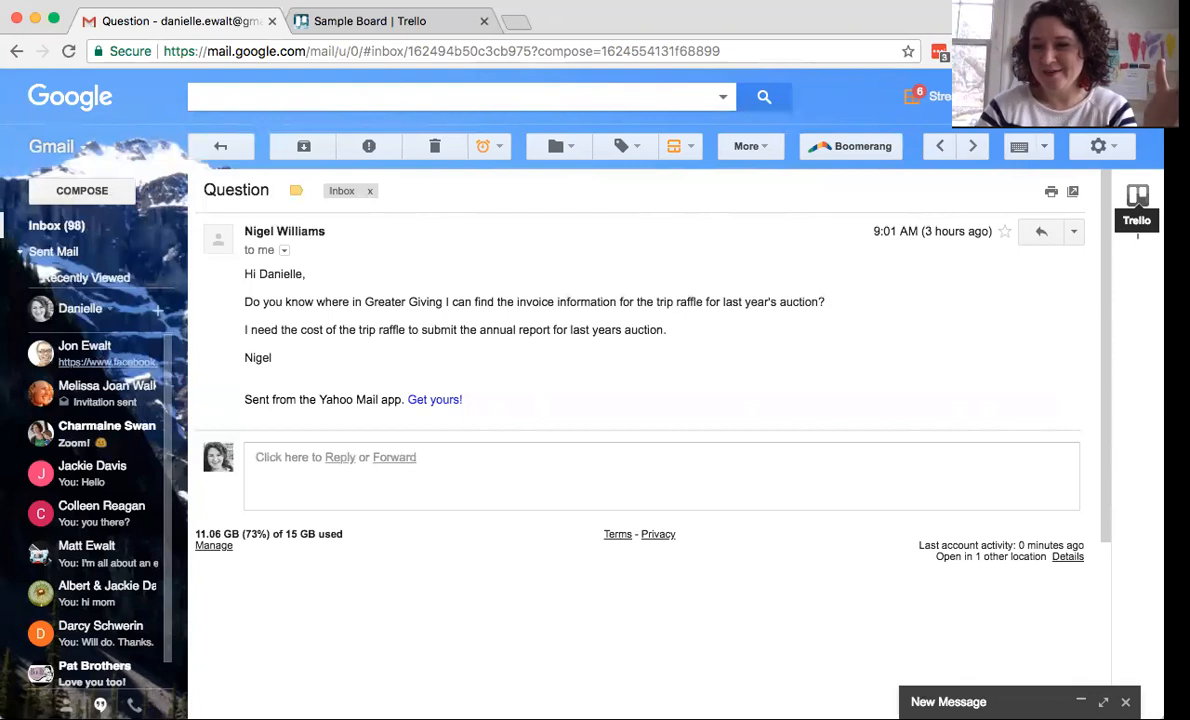
- Set the Trello add-card panel to the WORKING SAMPLE board's TODAY :) list
click(1140, 200)
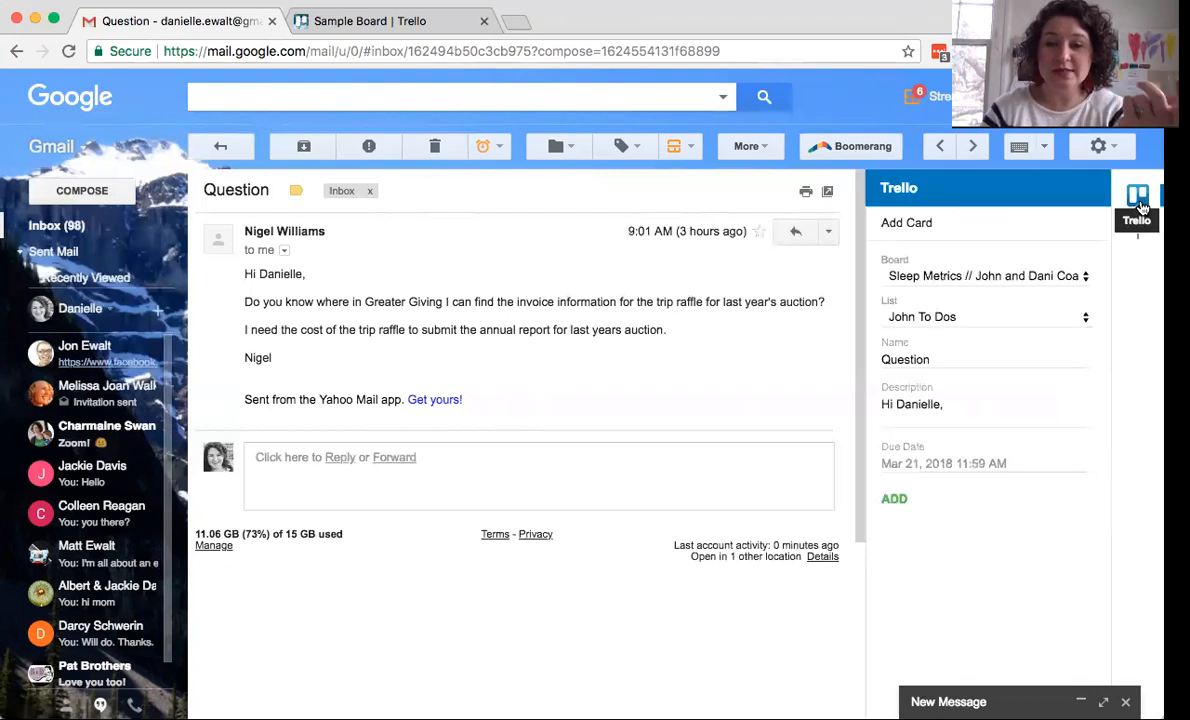
click(1001, 279)
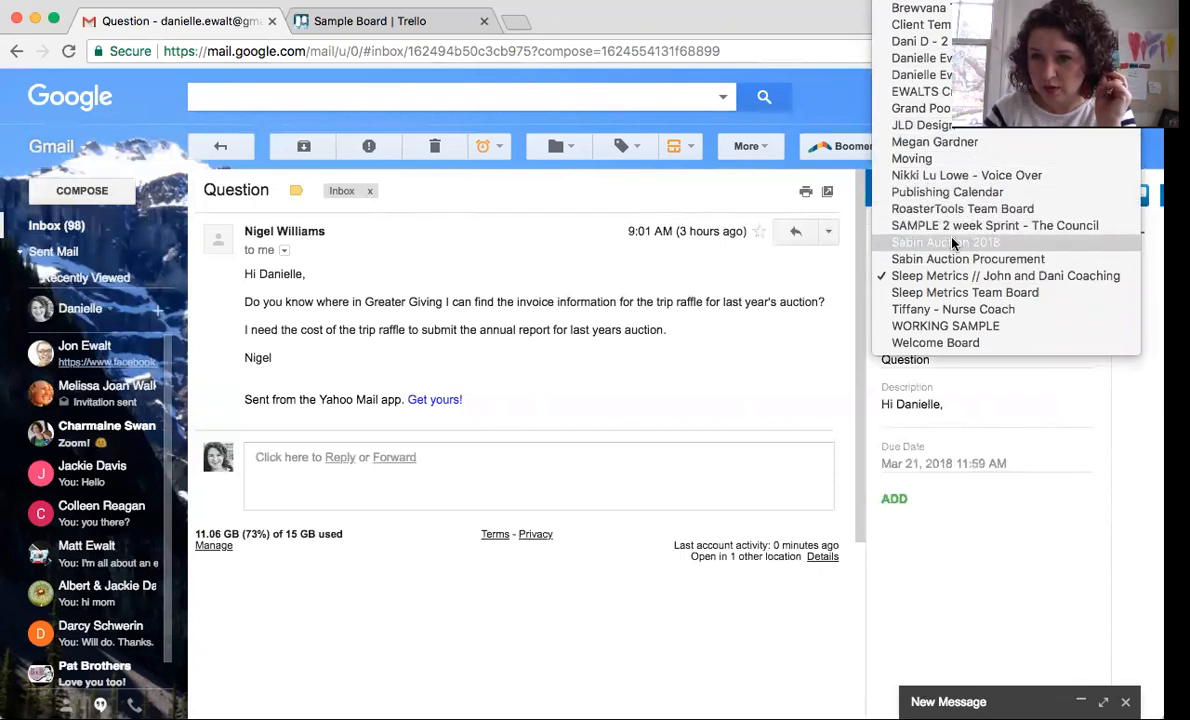
scroll(947, 268, up, 1)
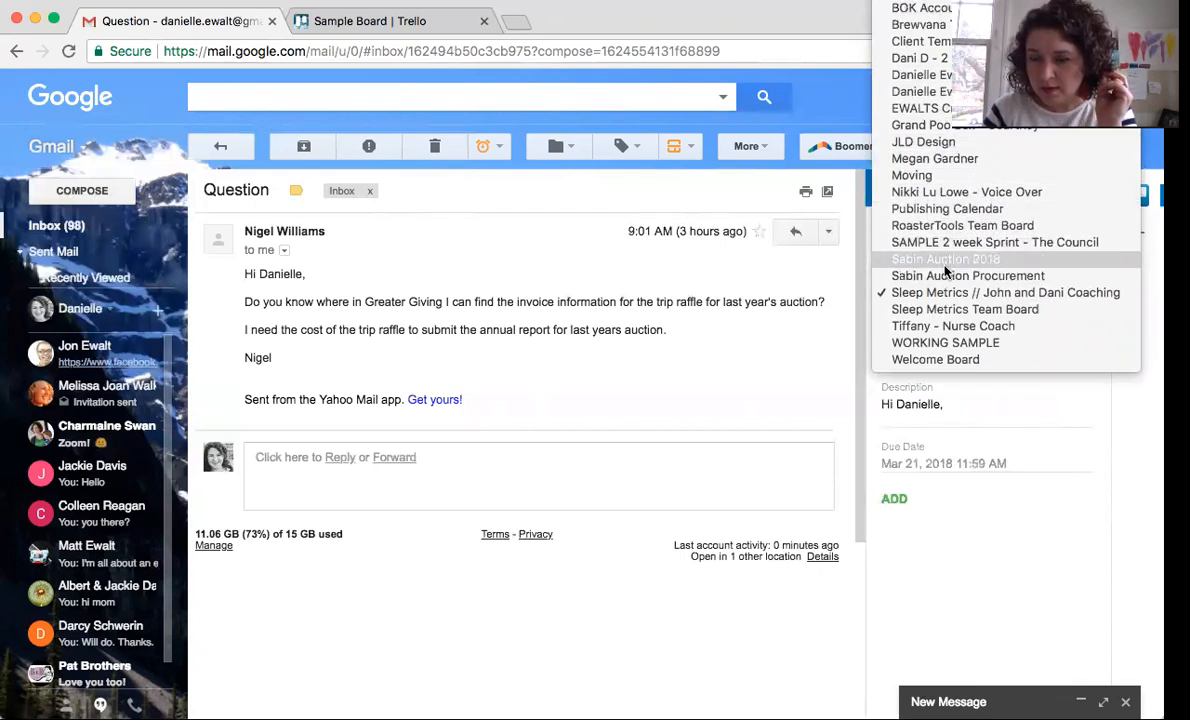
scroll(965, 180, up, 1)
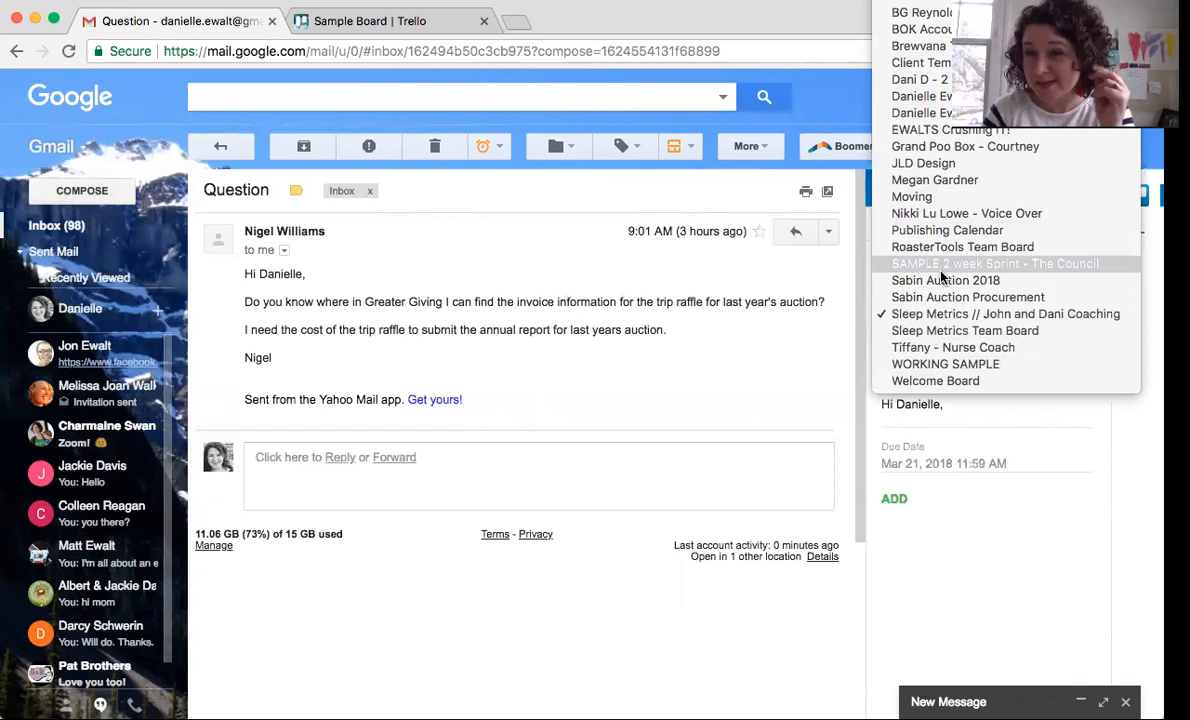
click(935, 364)
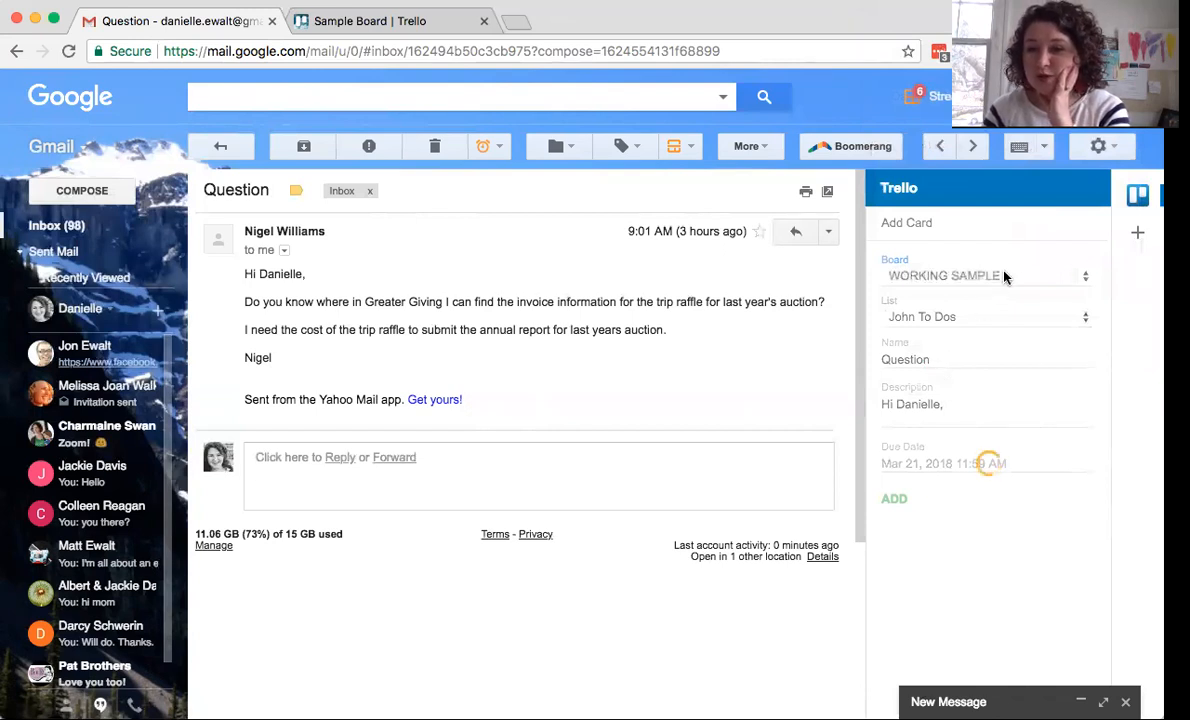
click(975, 320)
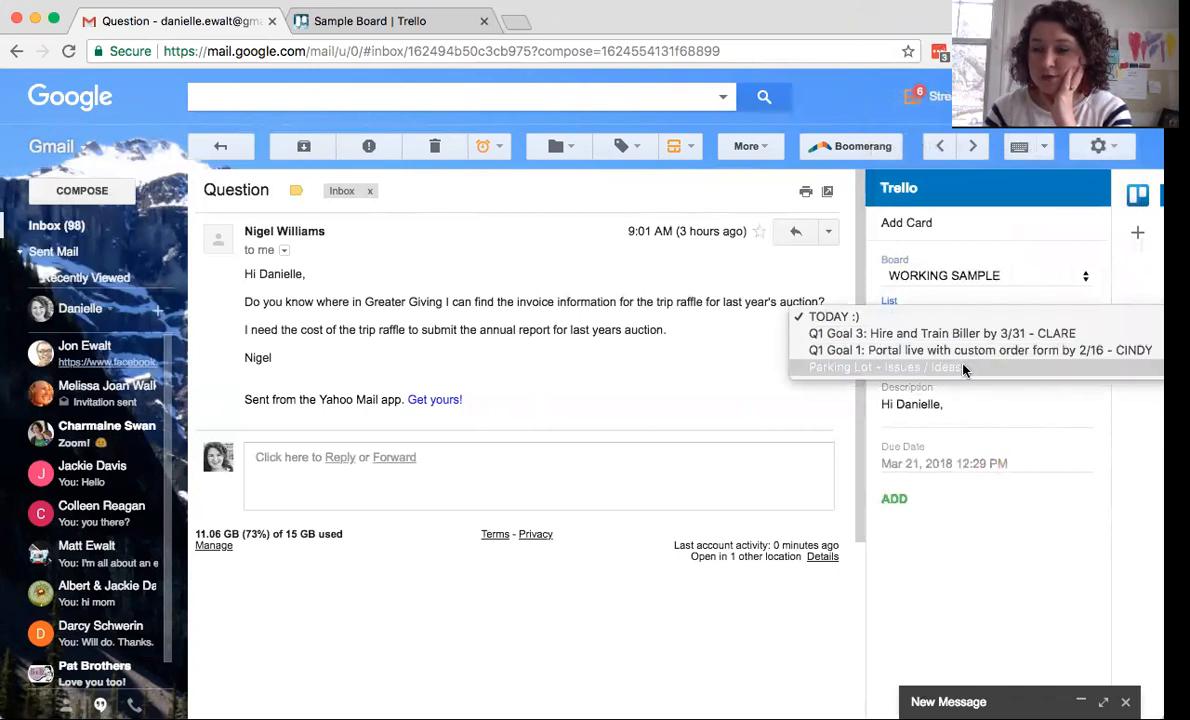
click(956, 317)
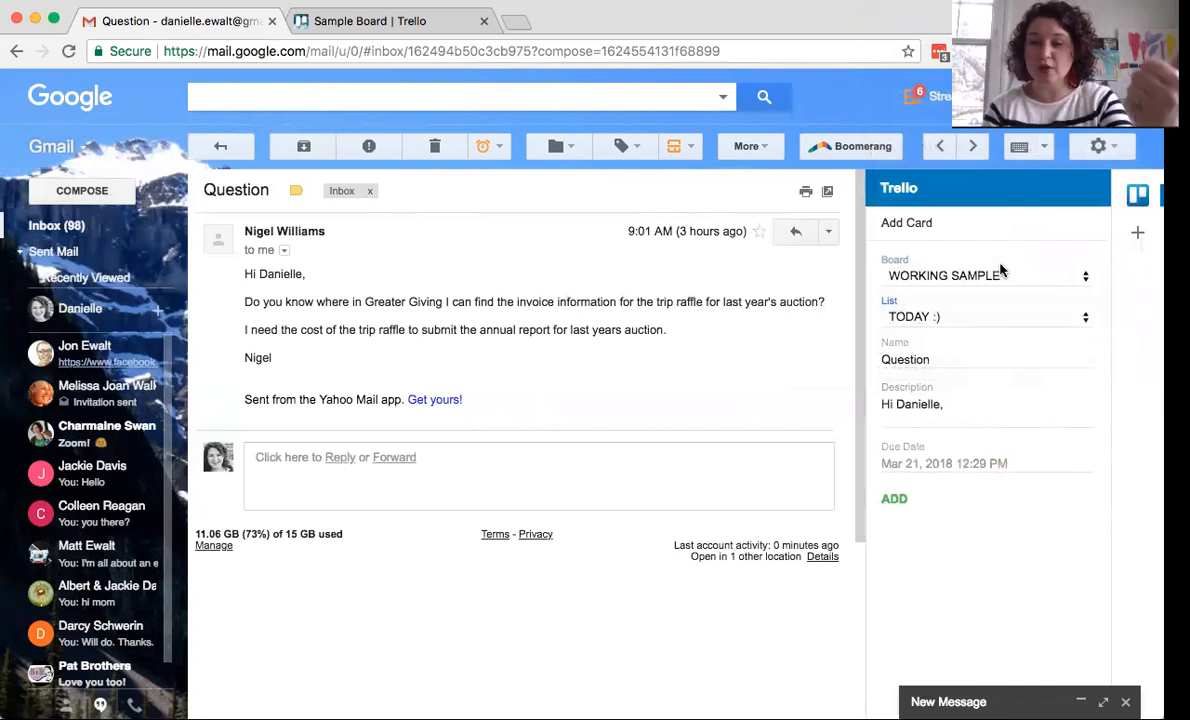
click(336, 20)
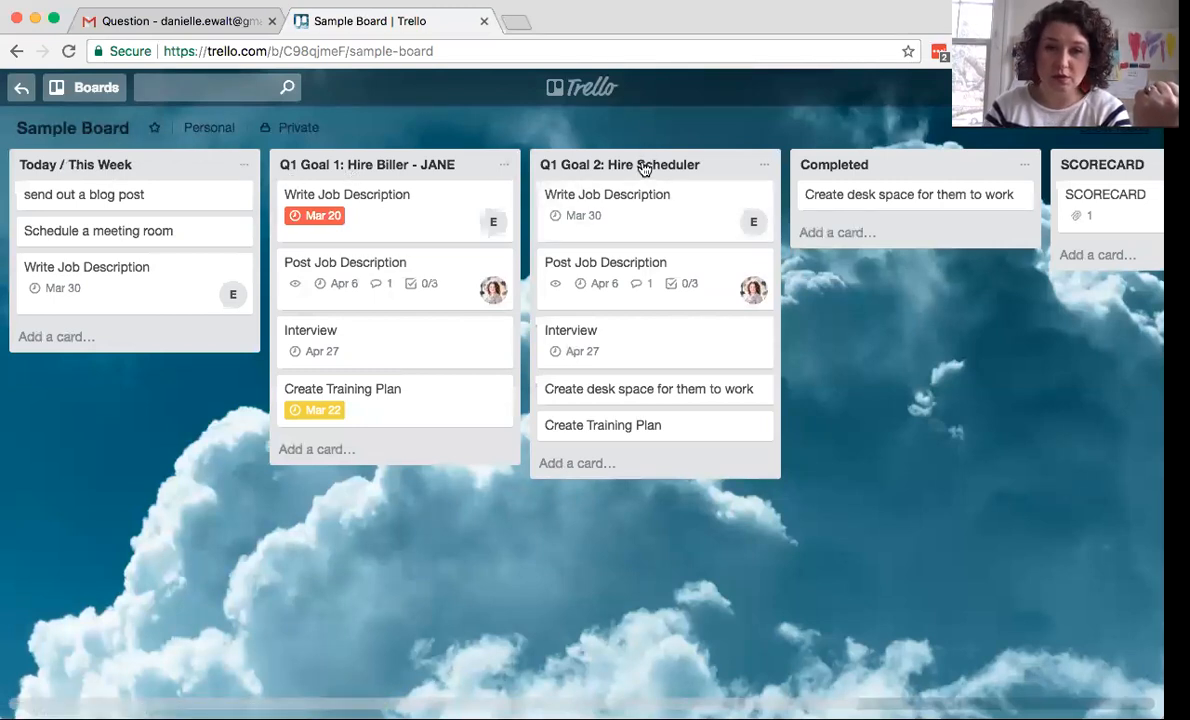
- Name the email's card 'Find Invoice' and add it to Trello
click(120, 21)
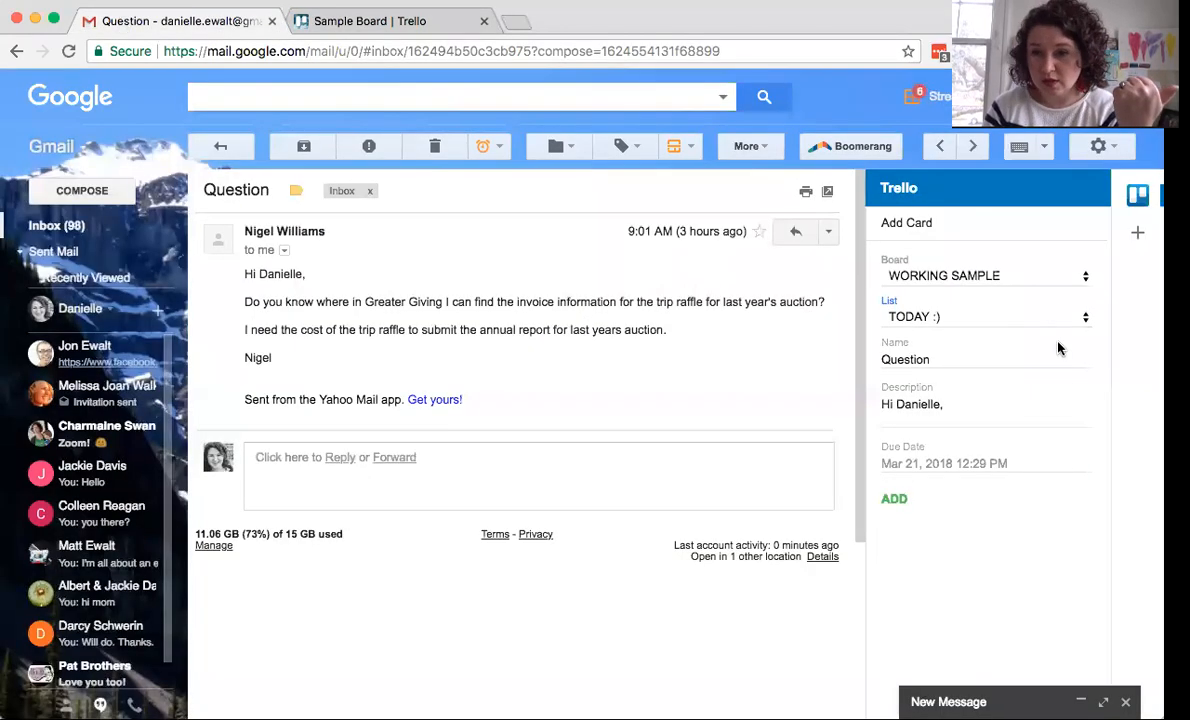
double_click(950, 360)
text(Find Invoice)
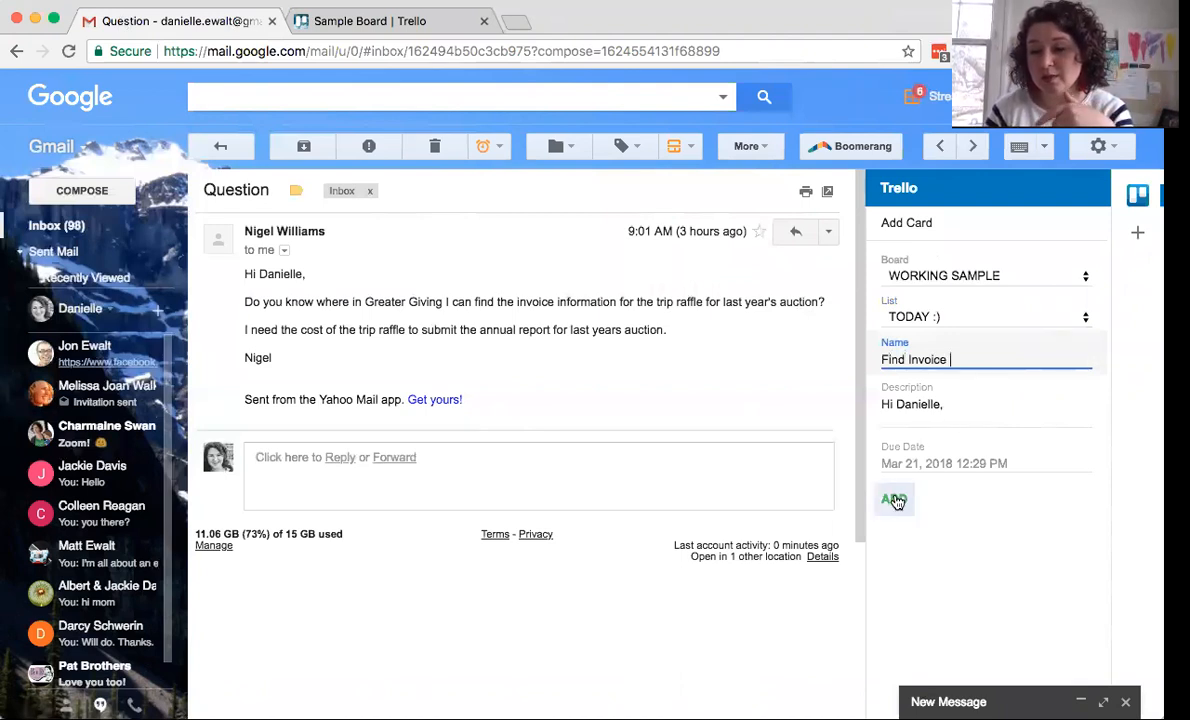
click(931, 463)
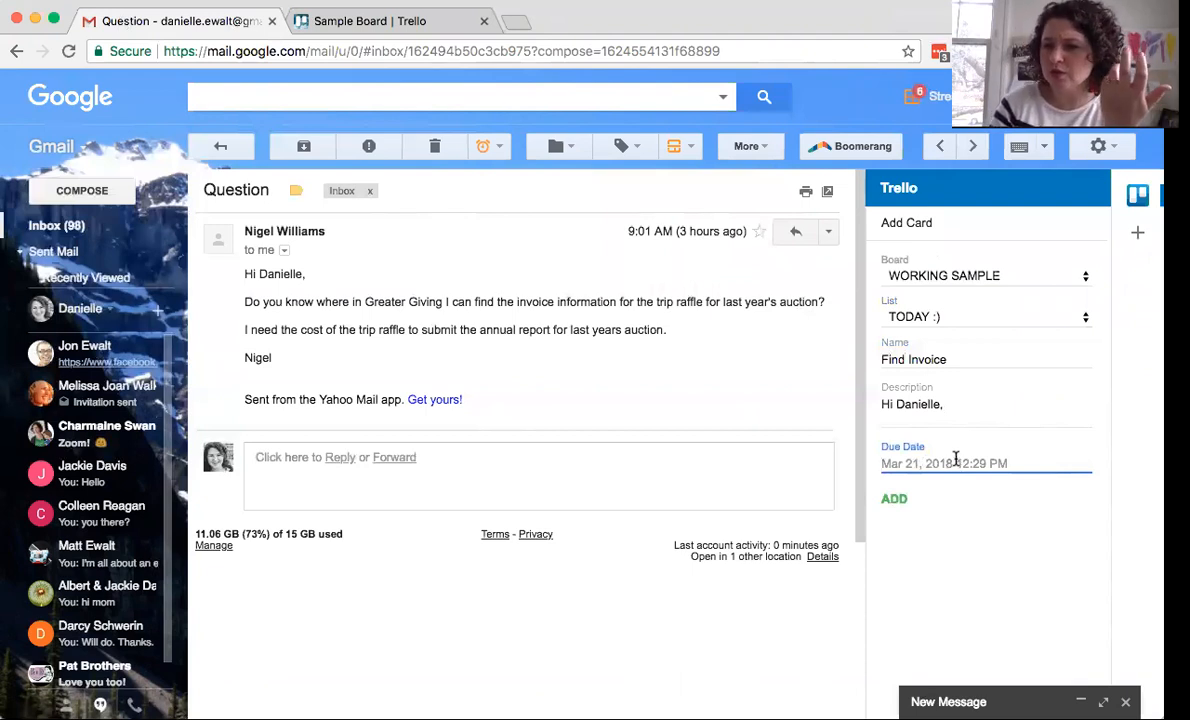
click(893, 497)
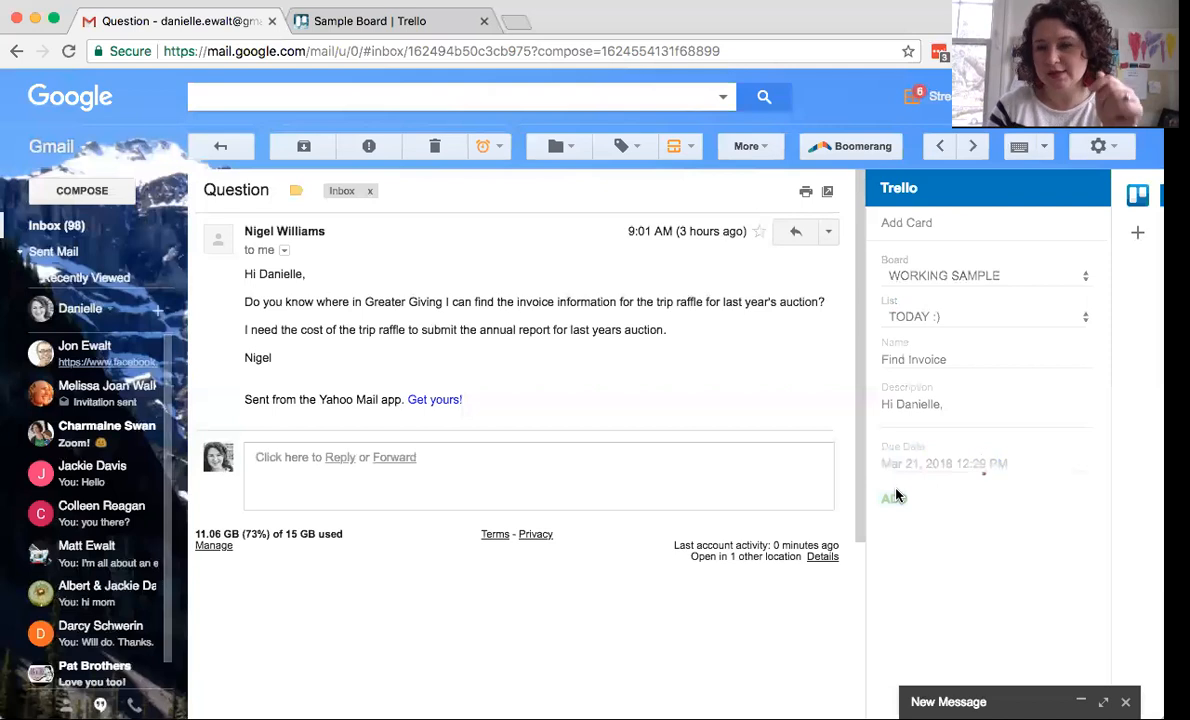
click(340, 21)
- Open WORKING SAMPLE from the Boards menu and view the Find Invoice card's details
click(85, 124)
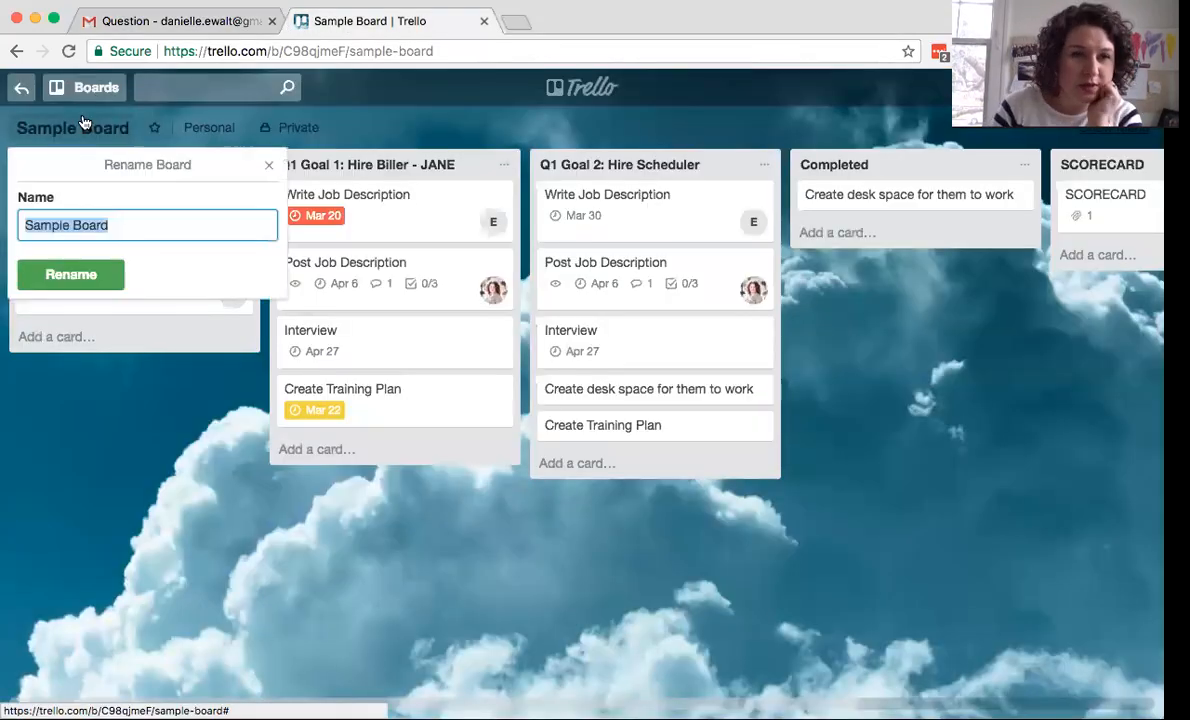
click(82, 87)
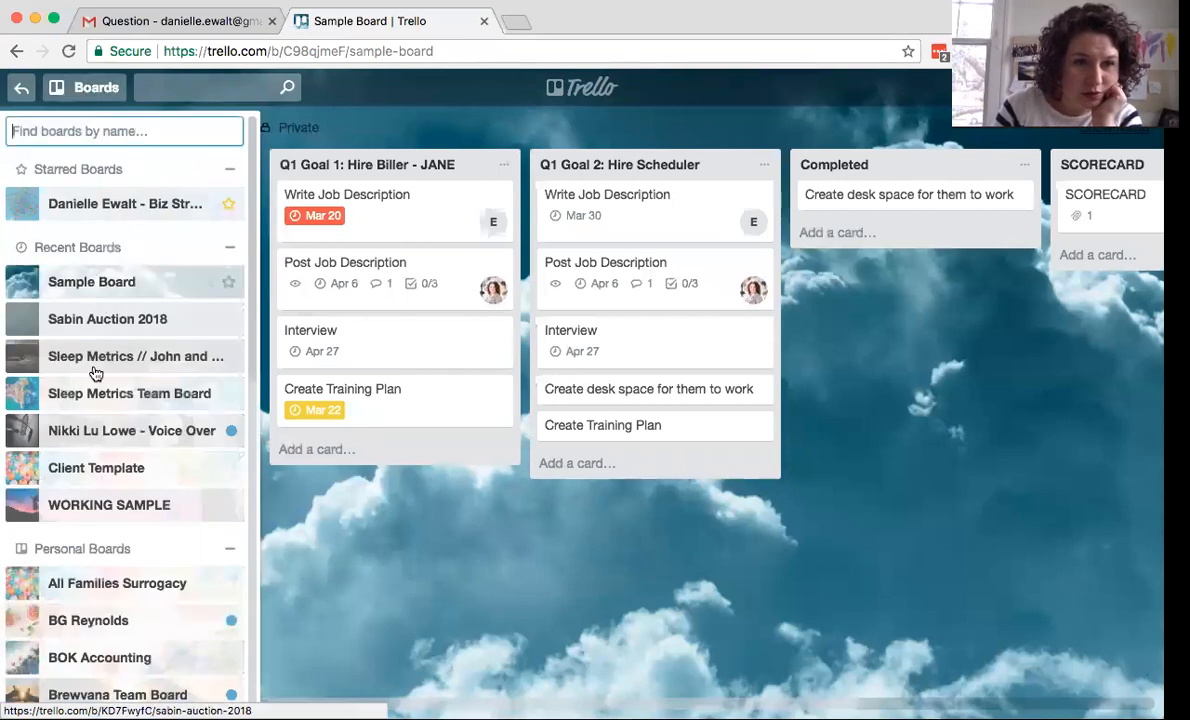
scroll(95, 373, down, 3)
click(93, 316)
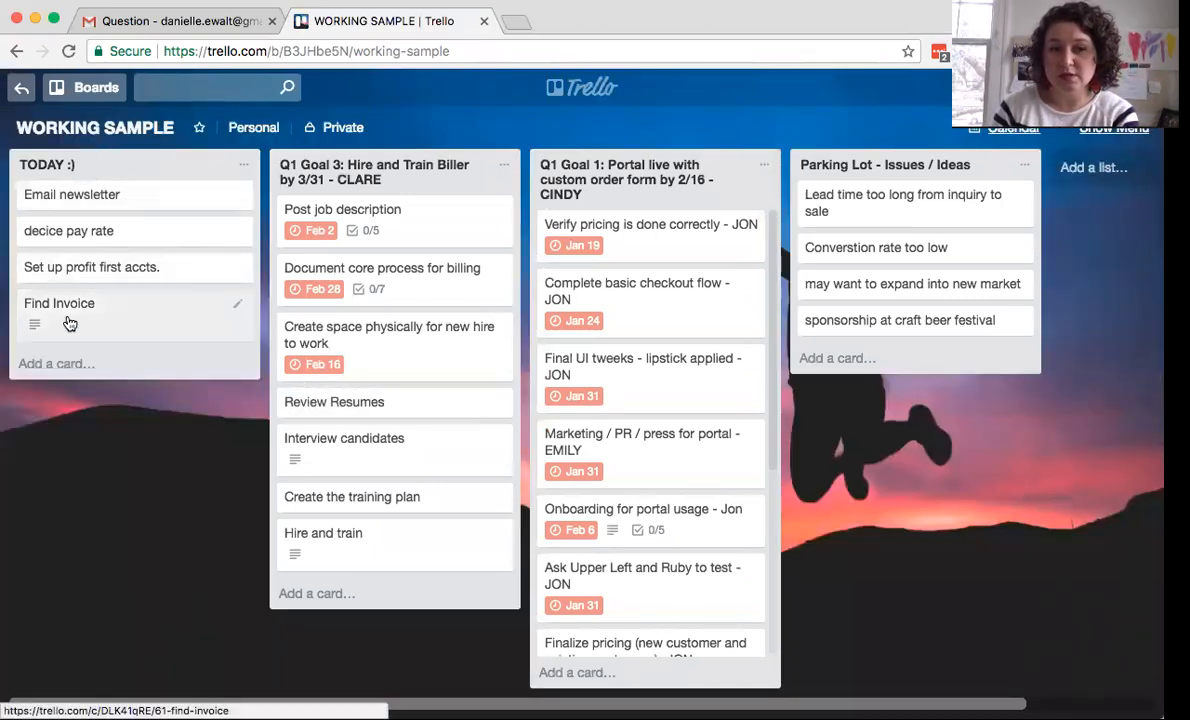
click(68, 318)
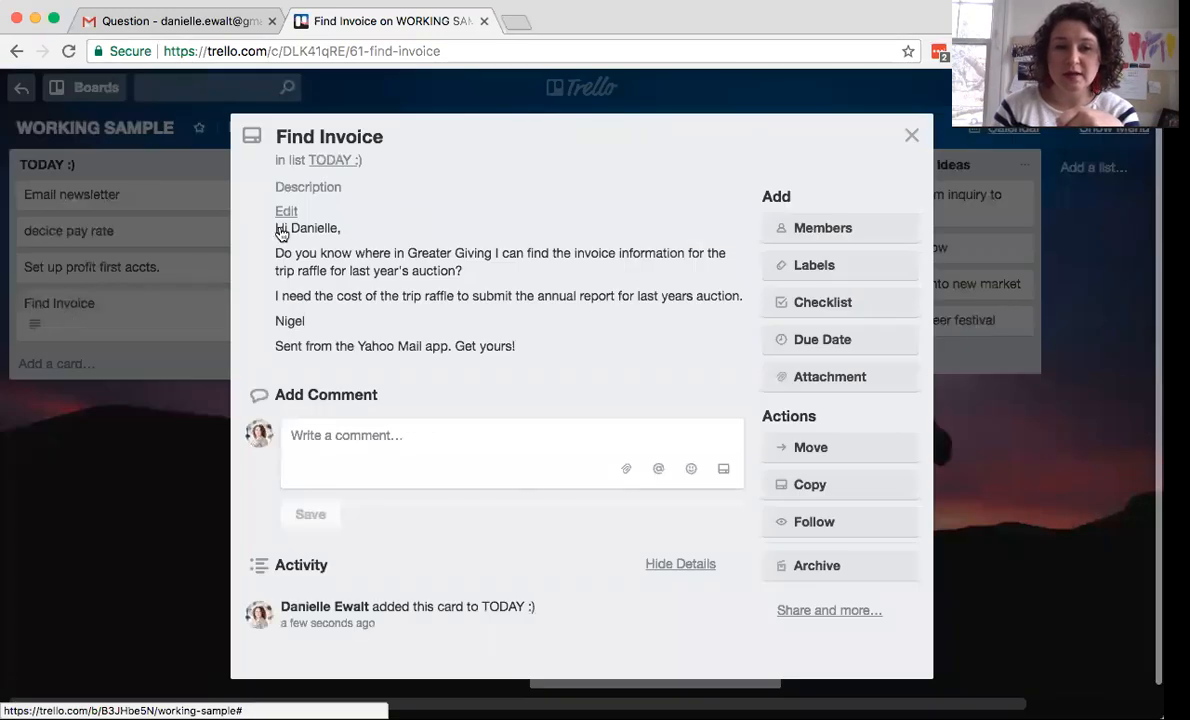
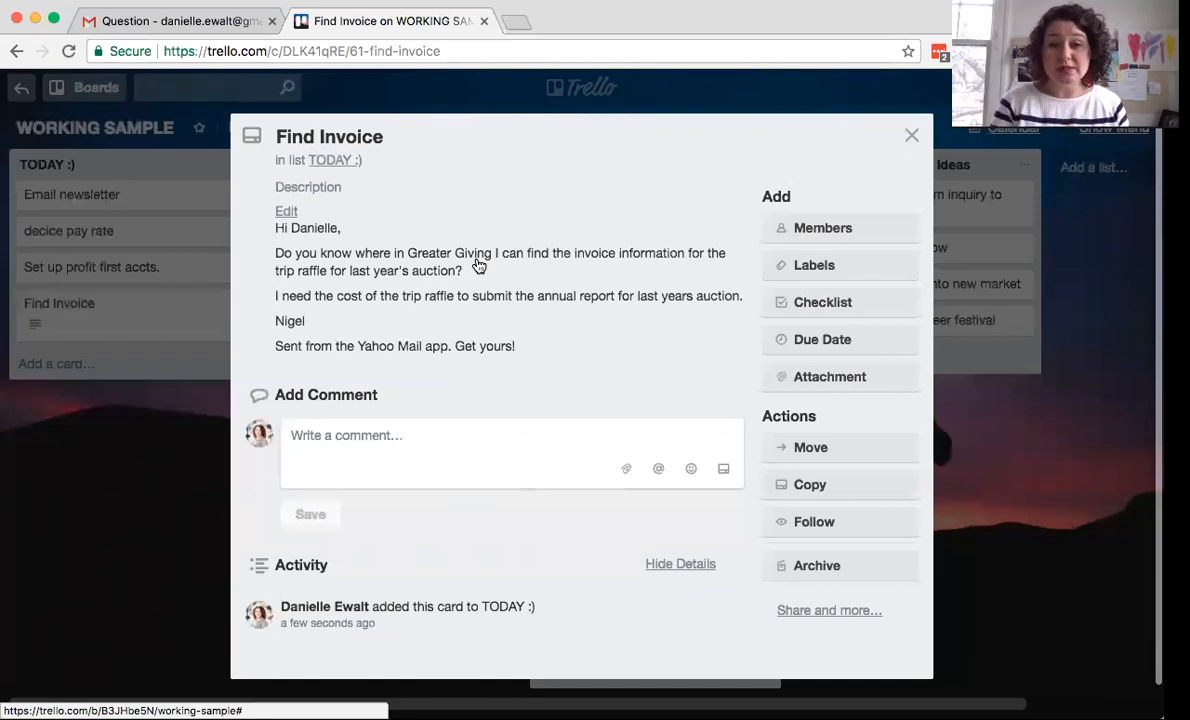
- Close the Find Invoice card details to return to the WORKING SAMPLE board
click(912, 137)
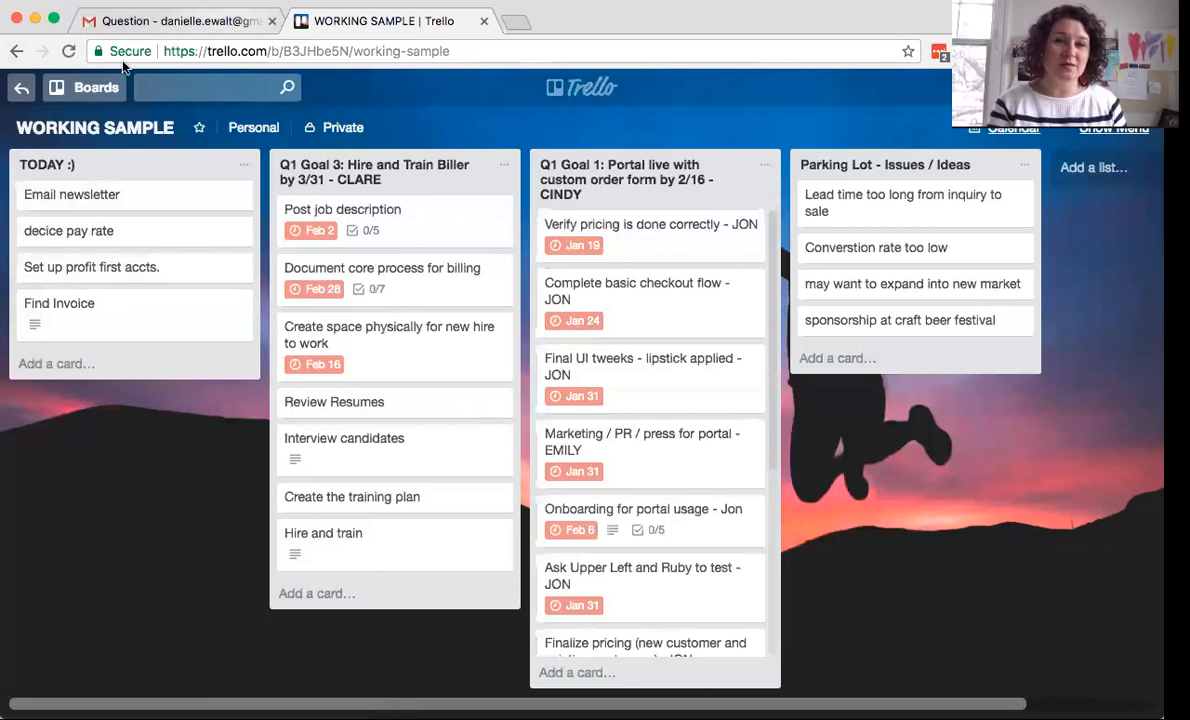
- Switch to the Sample Board and scroll right to its last lists
click(90, 87)
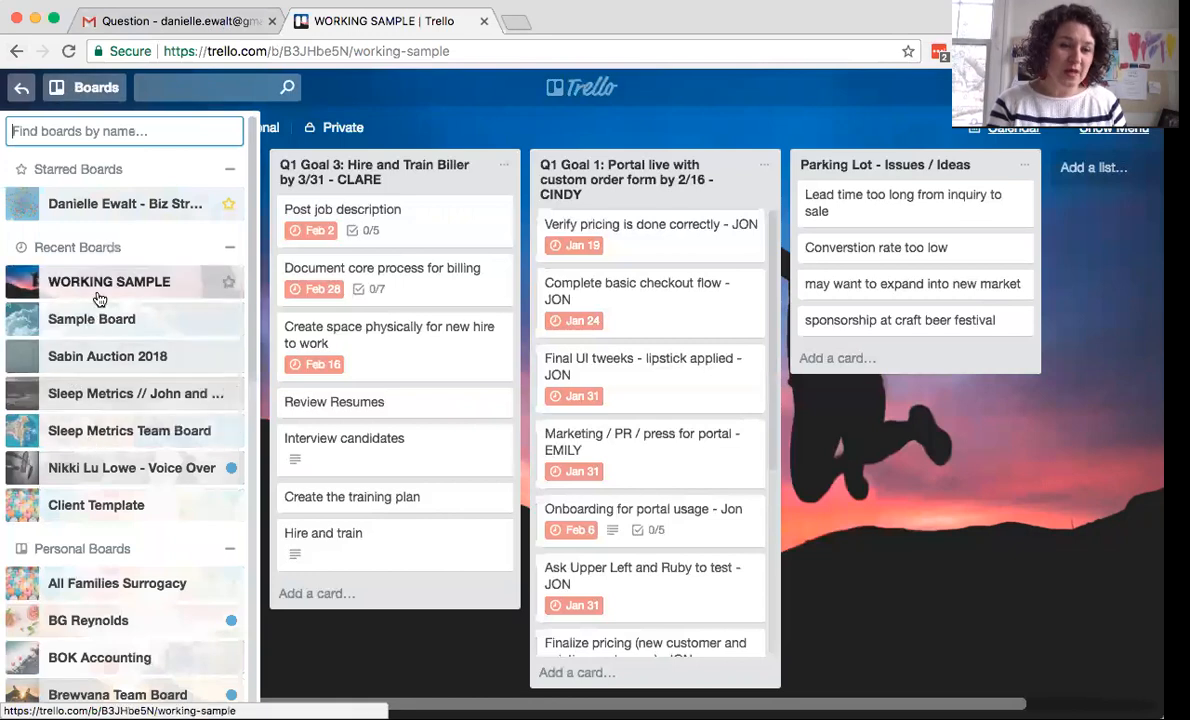
click(182, 320)
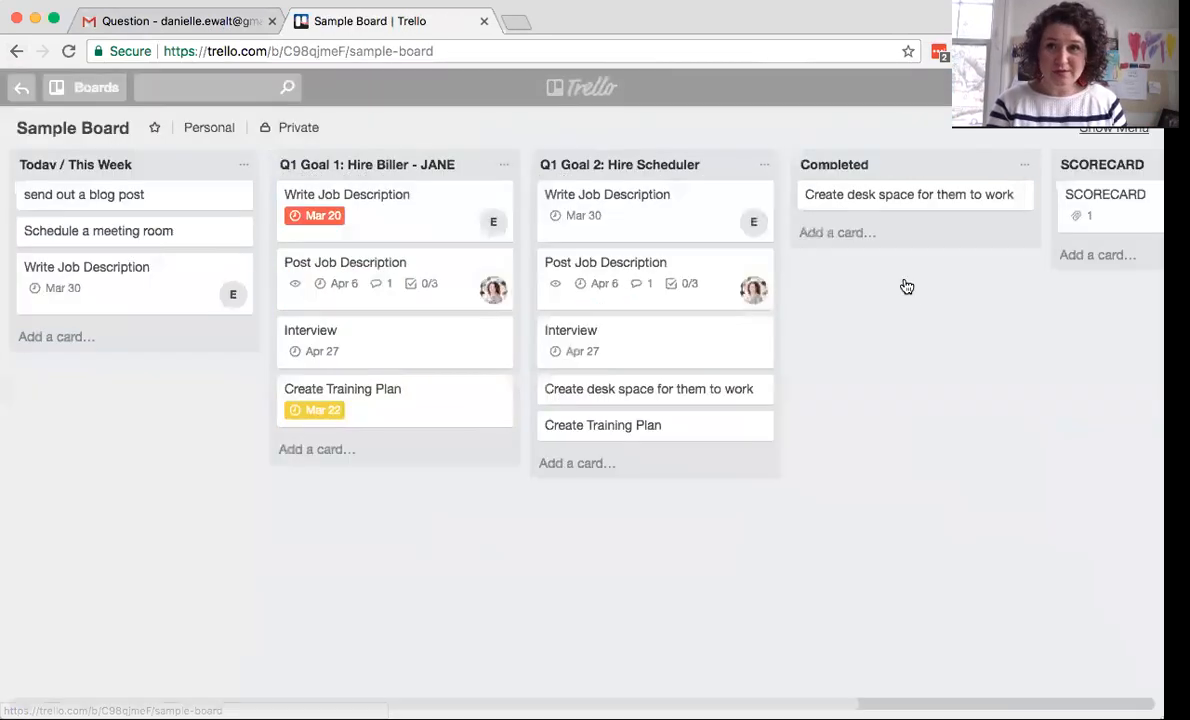
scroll(890, 315, right, 3)
scroll(890, 316, right, 5)
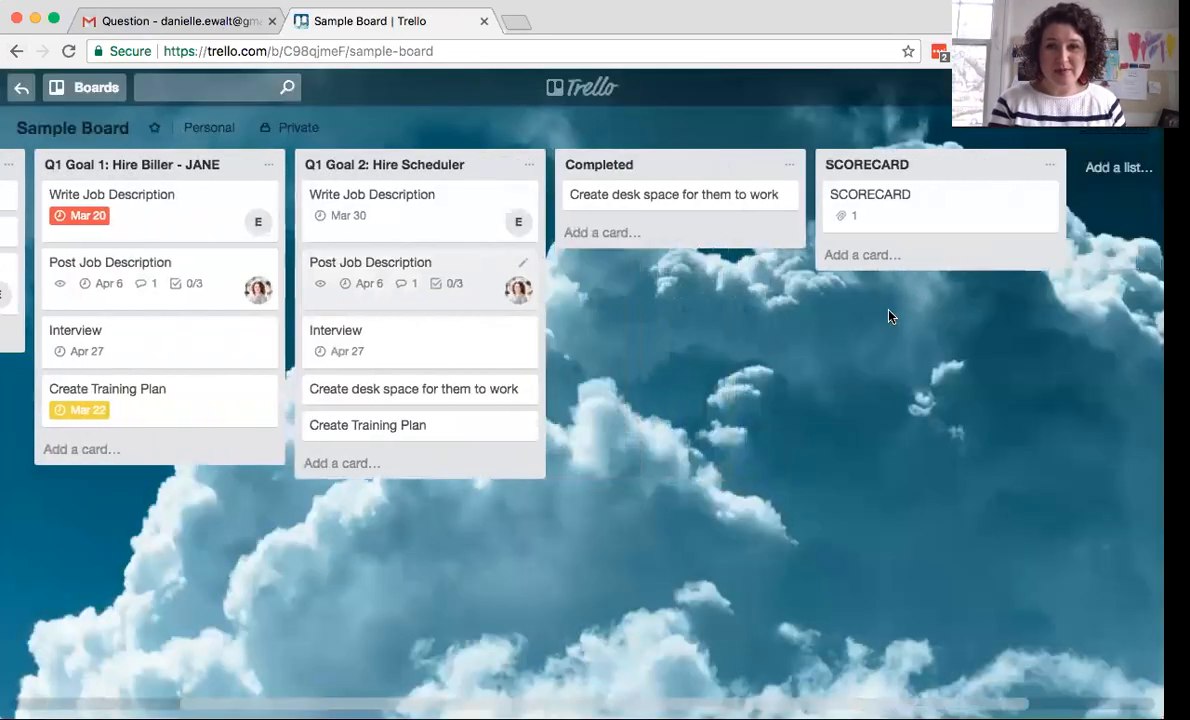
- Add a new list named 'Issues and Opportunities' after SCORECARD
click(975, 169)
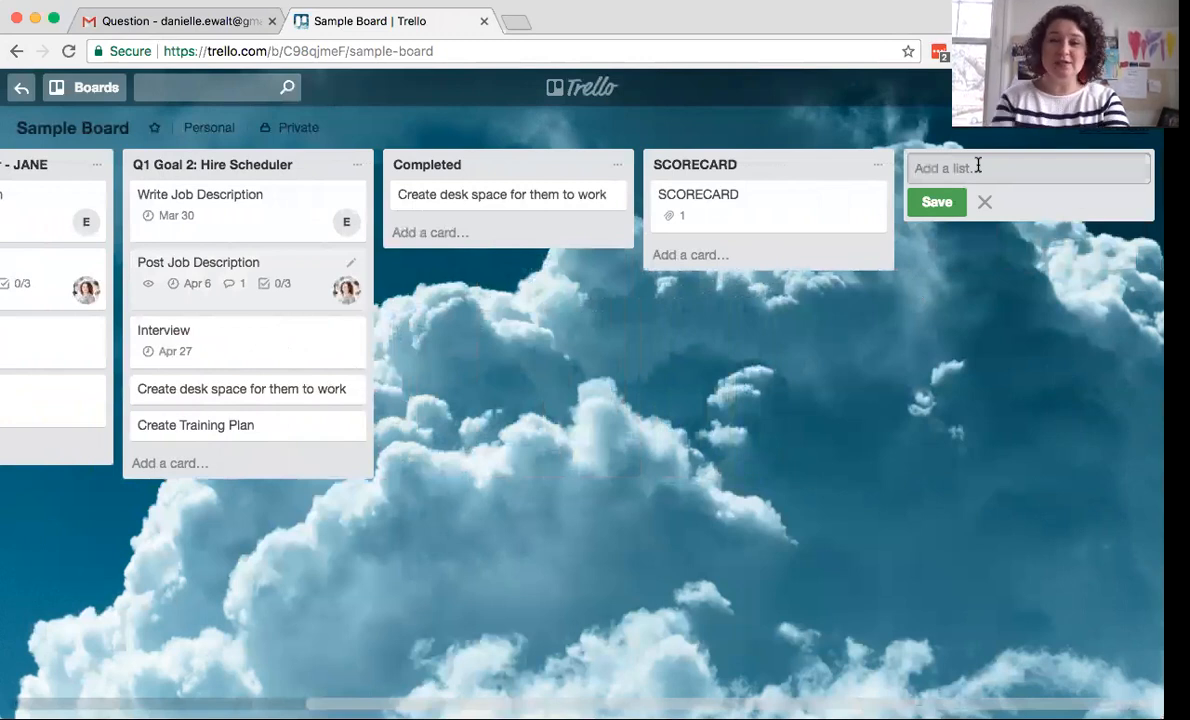
scroll(576, 327, left, 3)
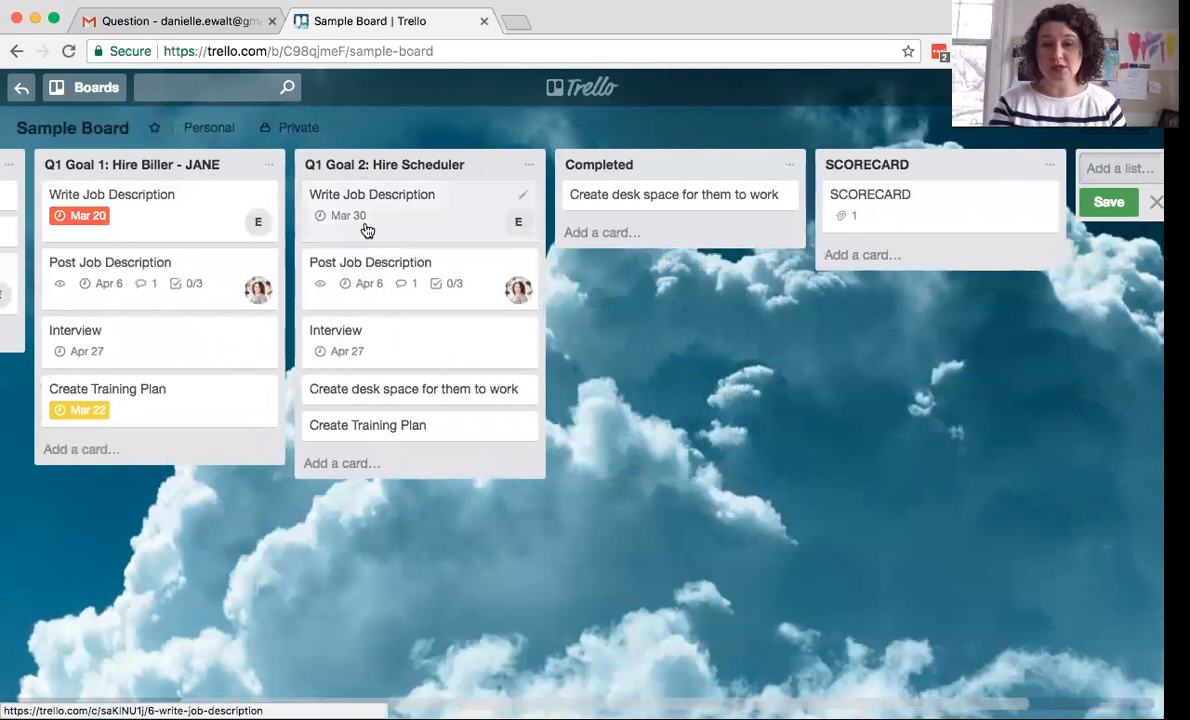
scroll(595, 327, right, 3)
click(957, 166)
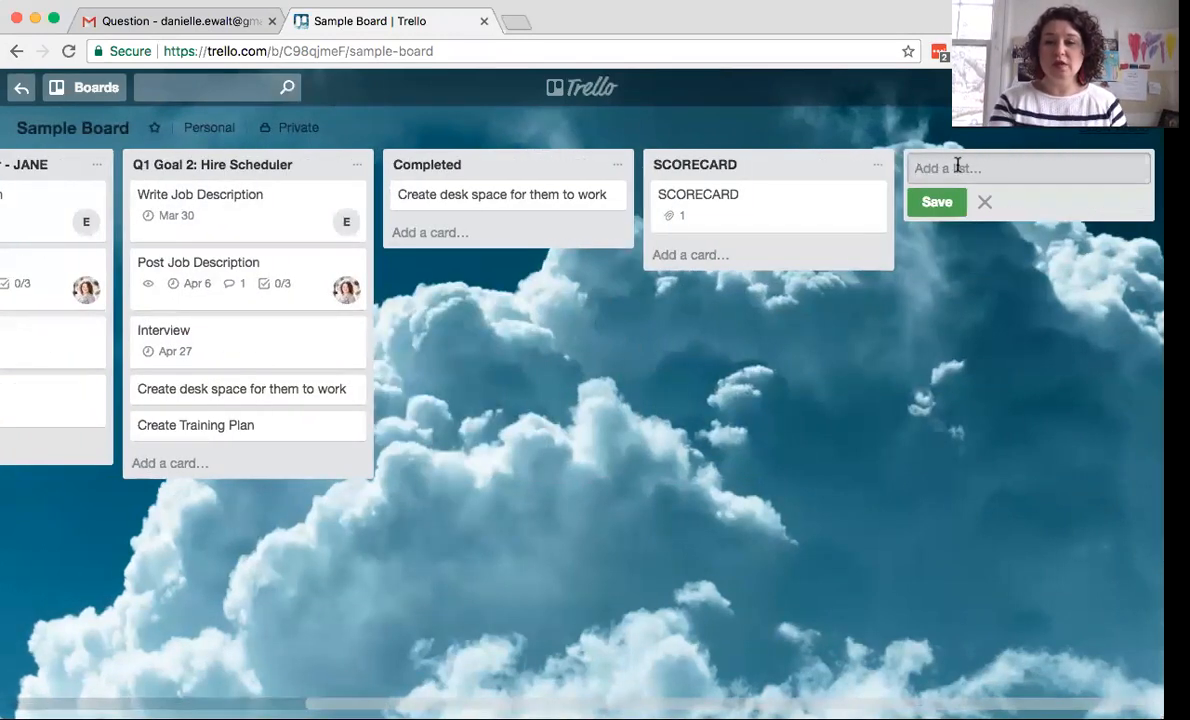
text(Issues and Oppor)
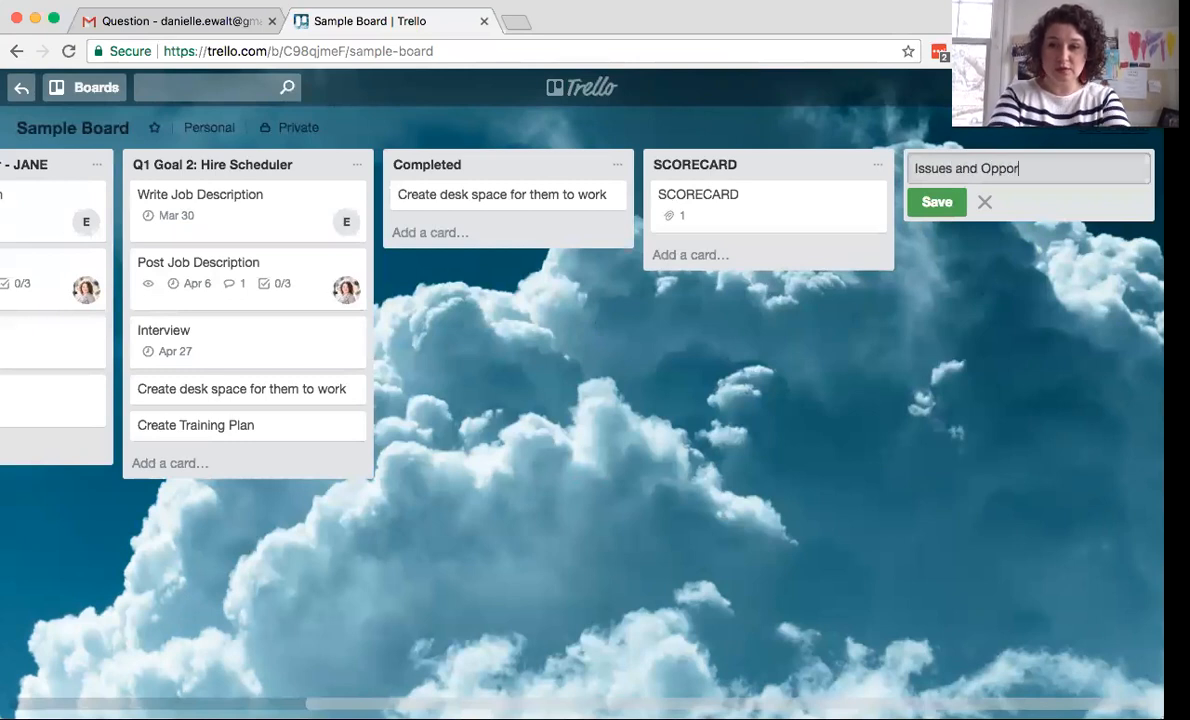
text(tunities)
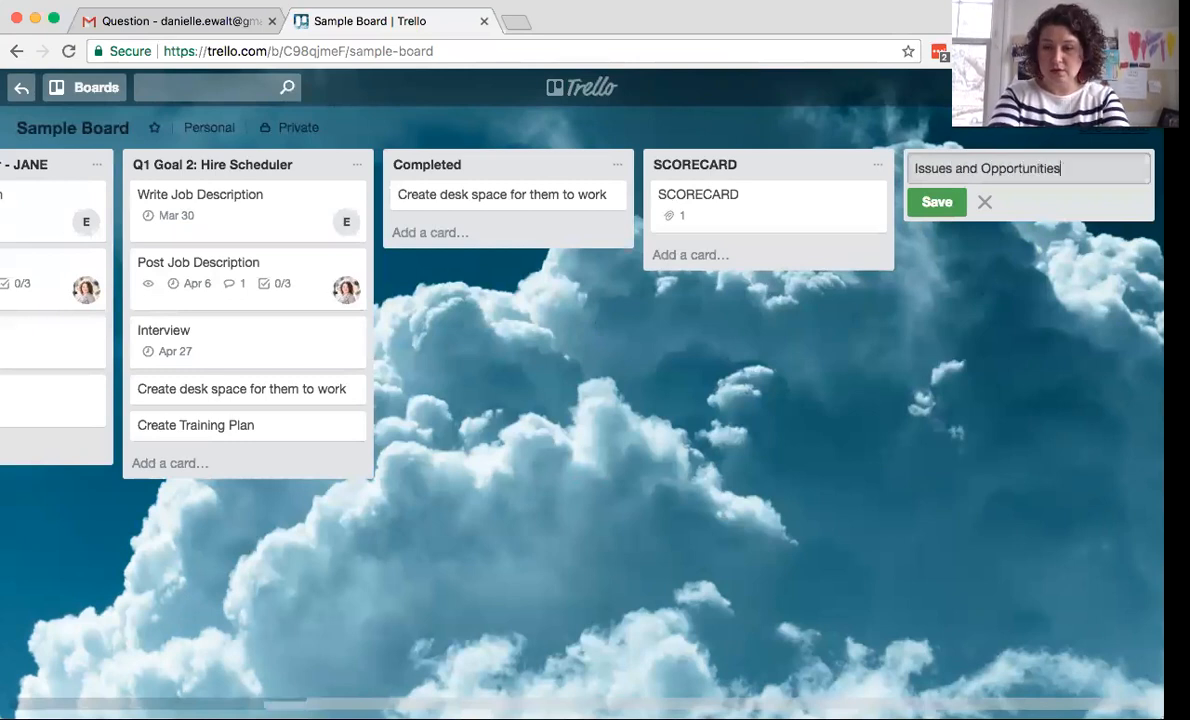
key(Return)
click(687, 200)
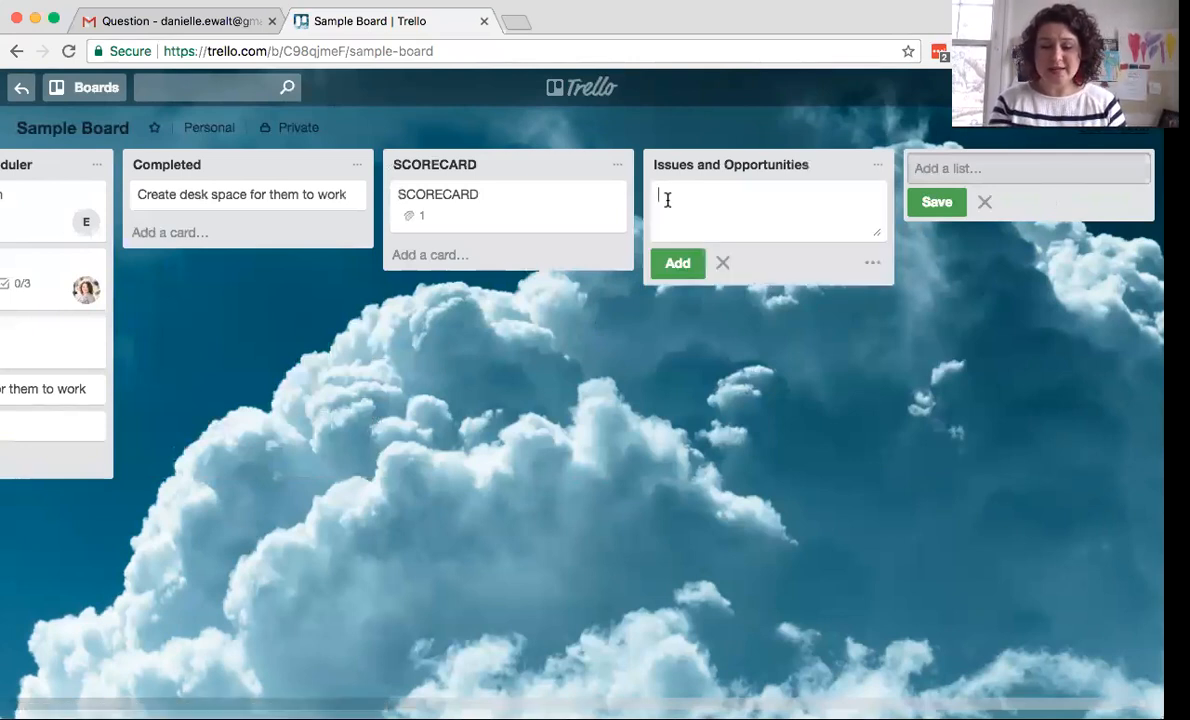
- Add cards 'Expand into a new market', 'Open another shop' and 'linked in strategy'
text(Expand into a new market)
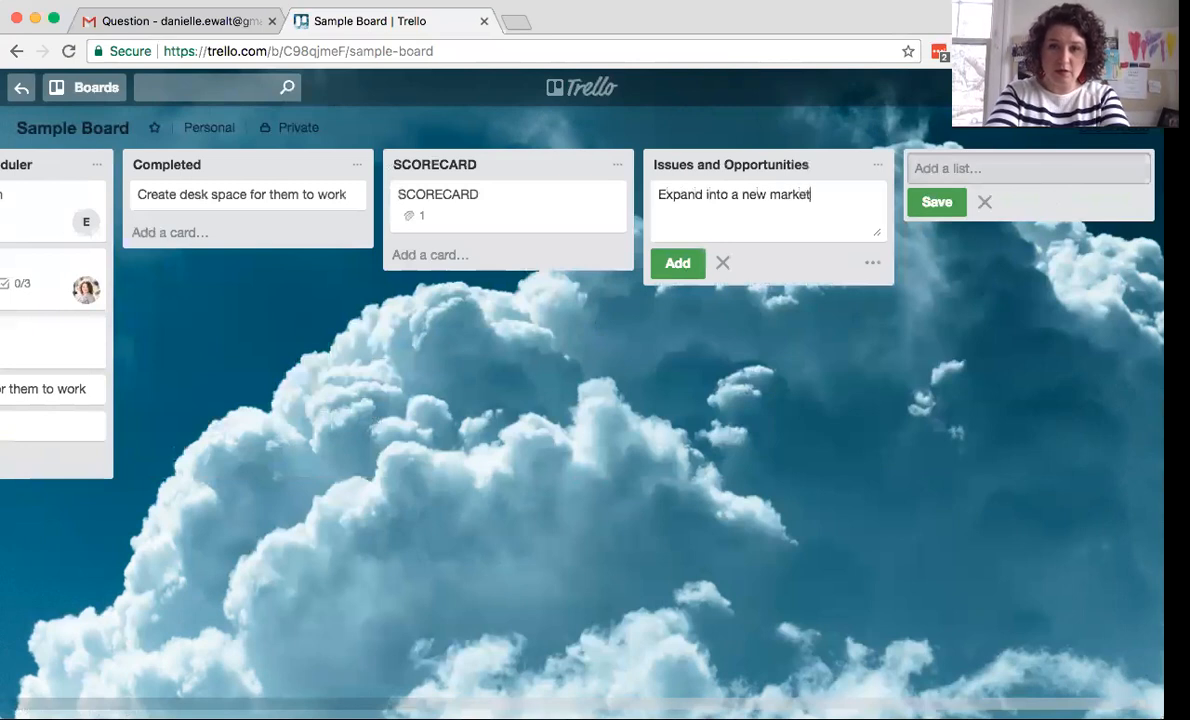
key(Return)
text(Open another shop)
key(Return)
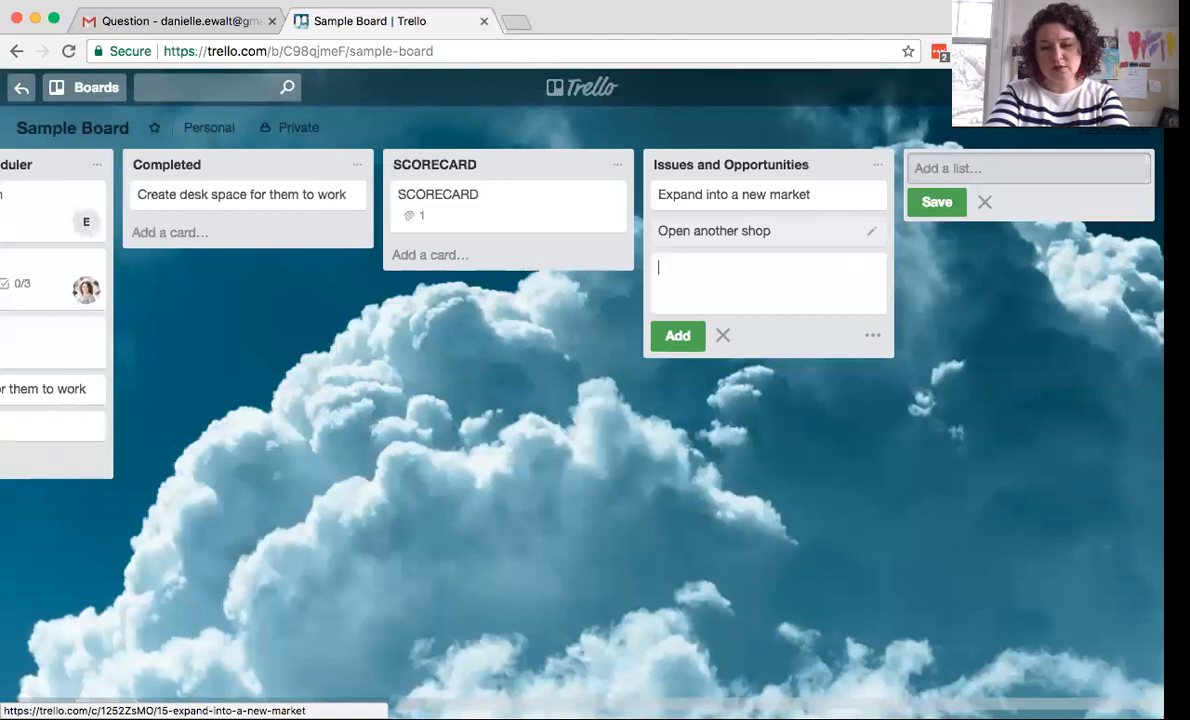
text(linke)
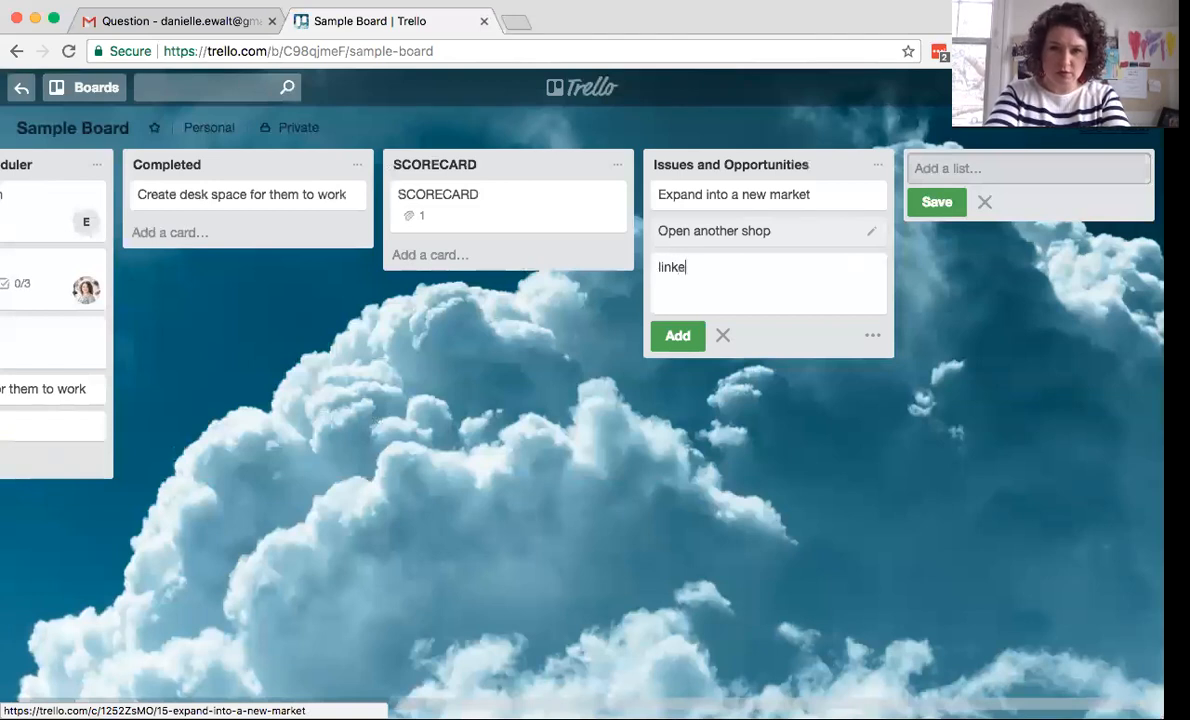
text(d in strategy)
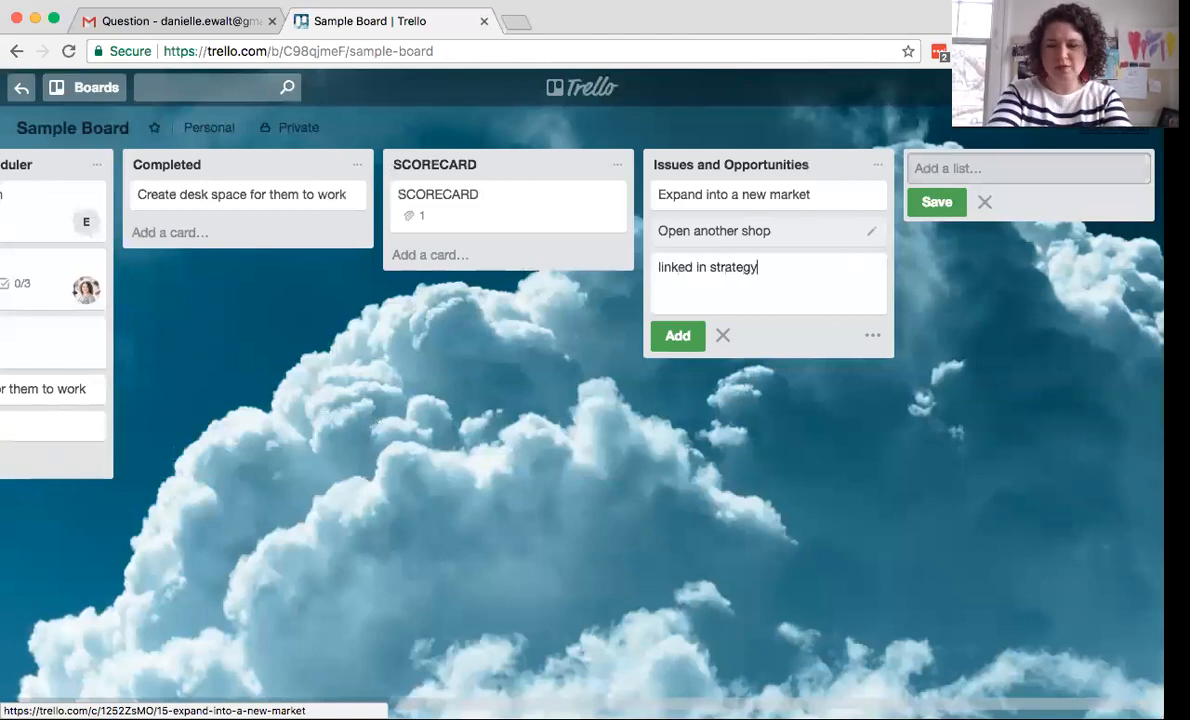
key(Return)
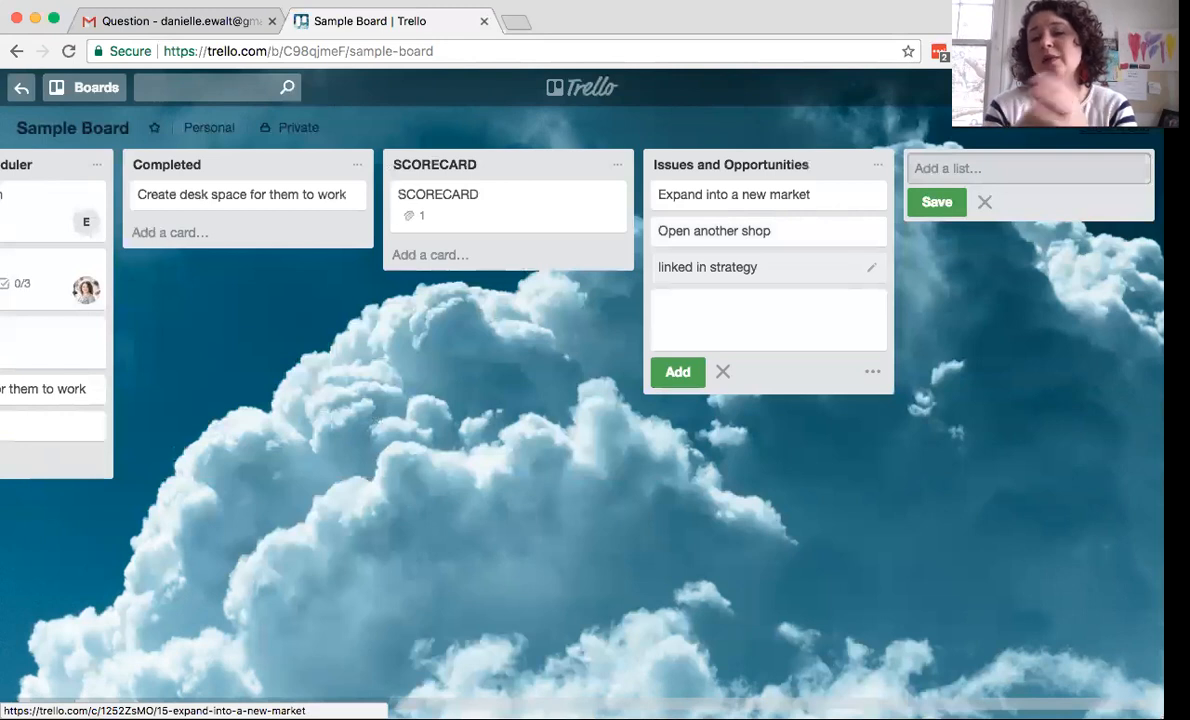
- Add an 'I think some will quite' card and correct its title to 'I think some will quit'
text(I think some)
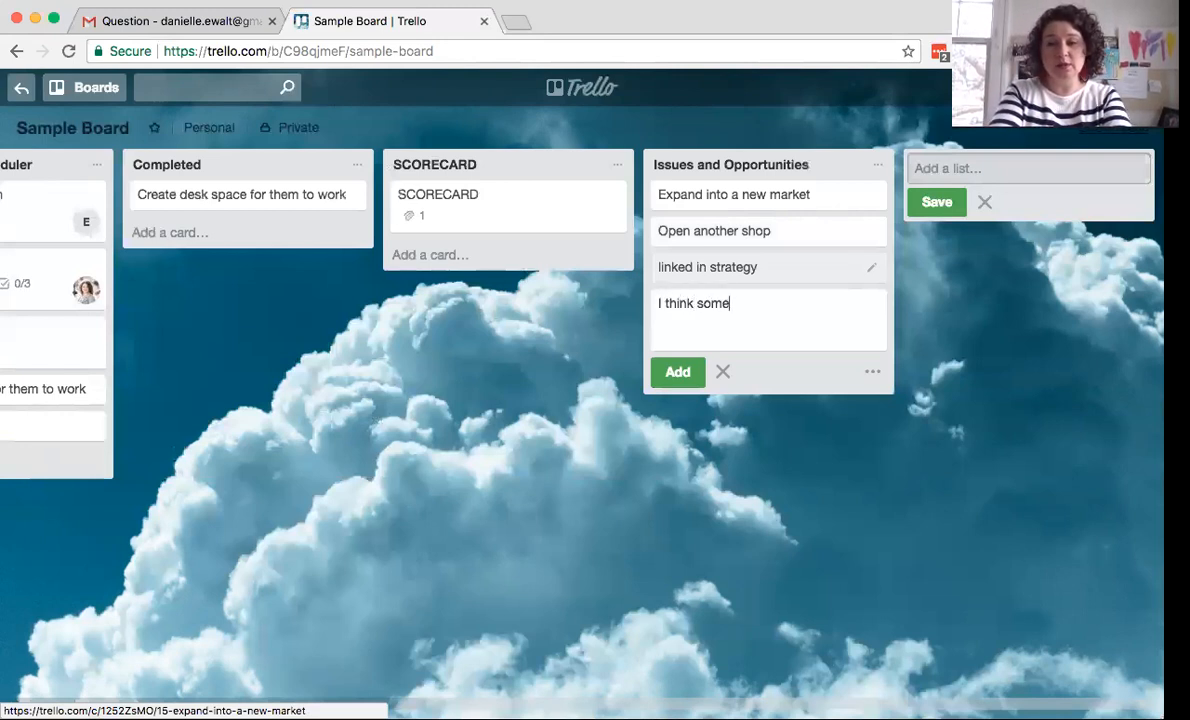
text( will qui)
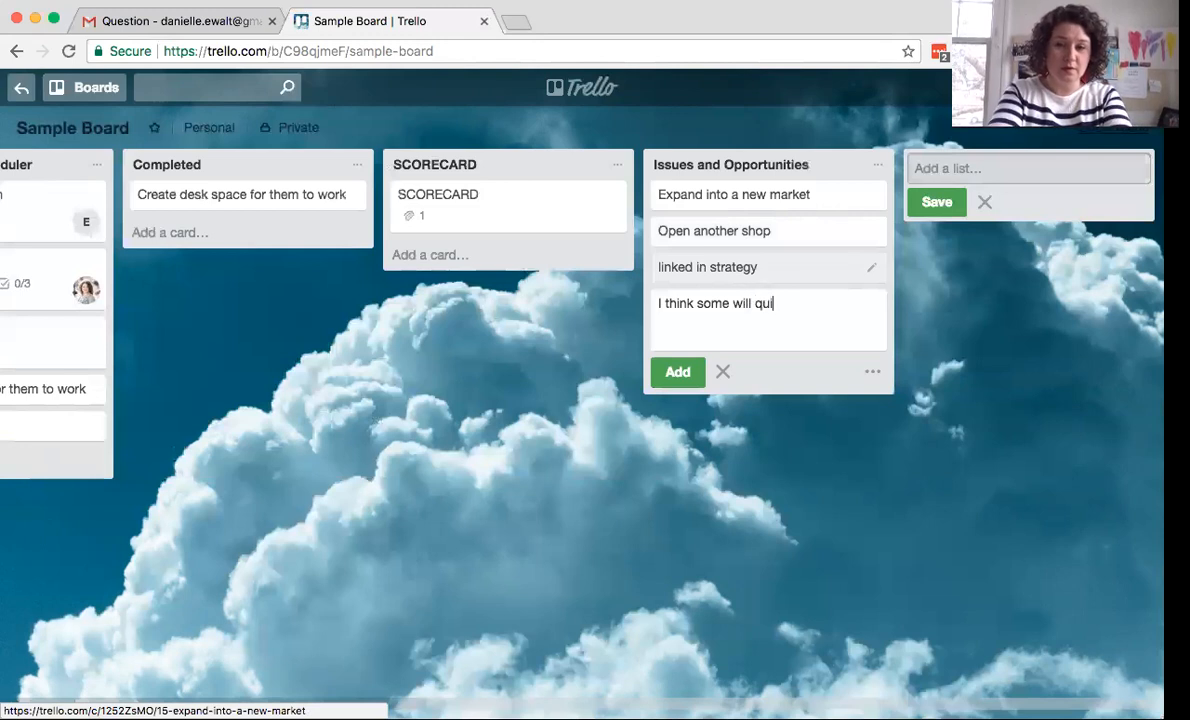
text(te)
key(Return)
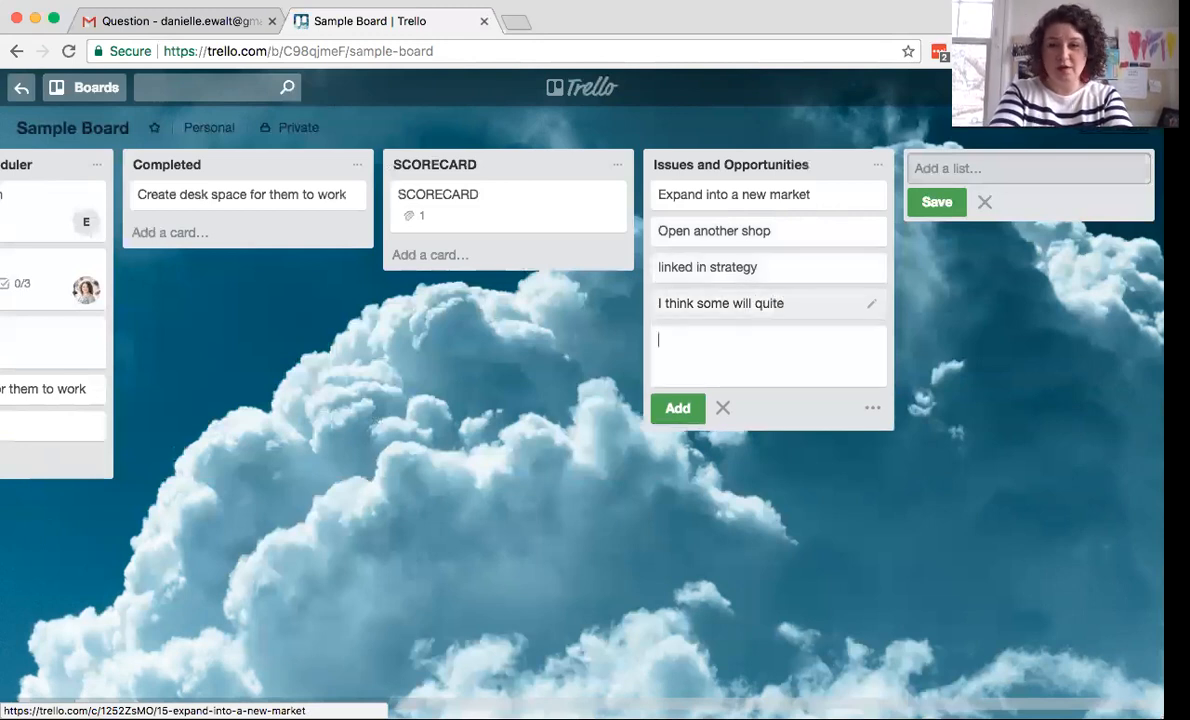
click(800, 314)
click(478, 138)
key(BackSpace)
key(Return)
click(292, 299)
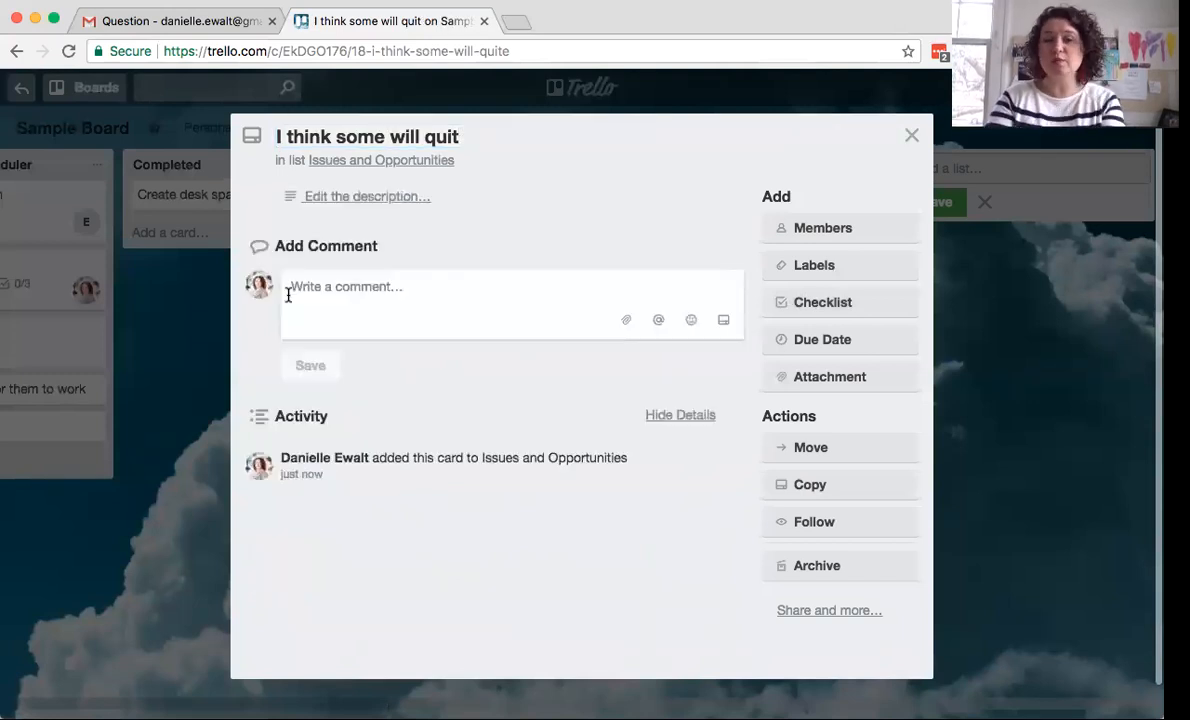
click(911, 136)
- Add a fifth card, 'Redo my QB setup', to Issues and Opportunities
click(698, 342)
text(Re)
key(BackSpace)
text(edo my )
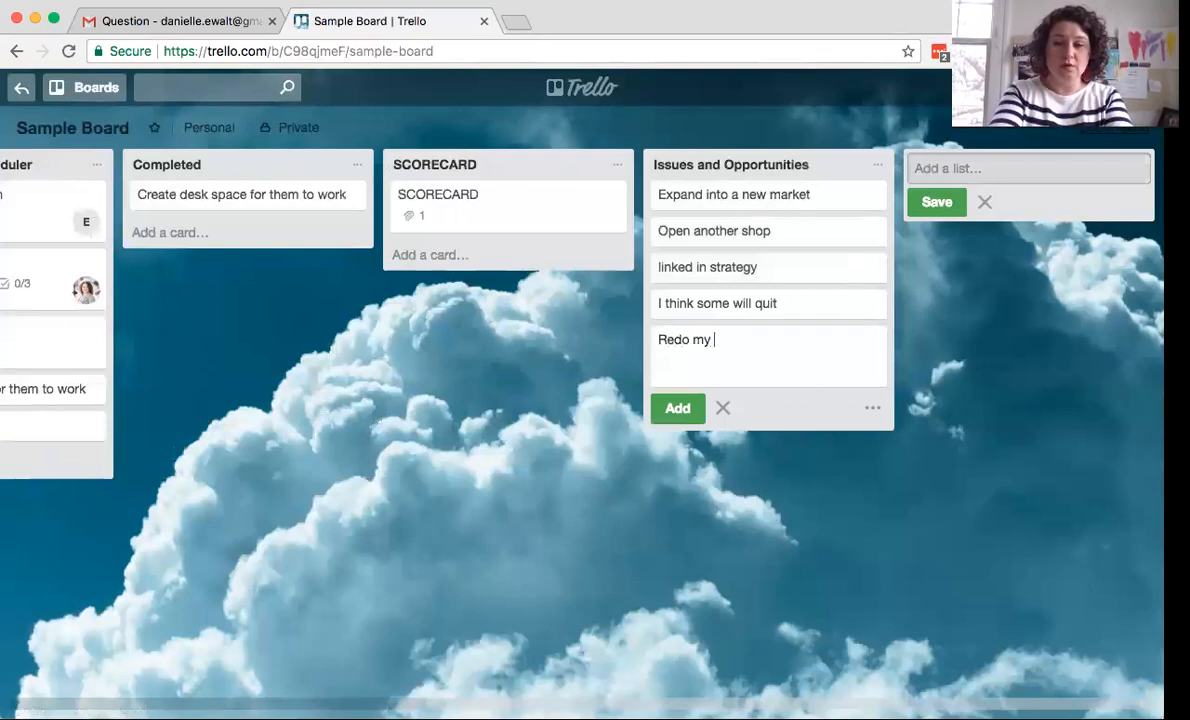
text(QB )
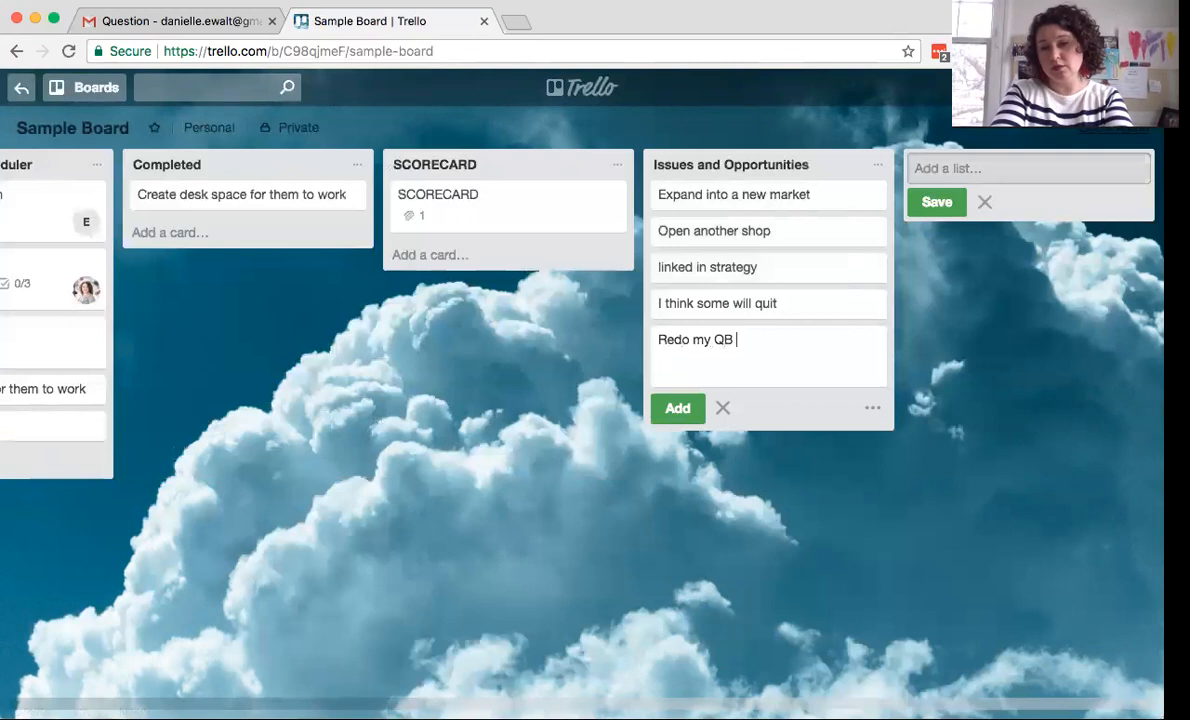
text(setu)
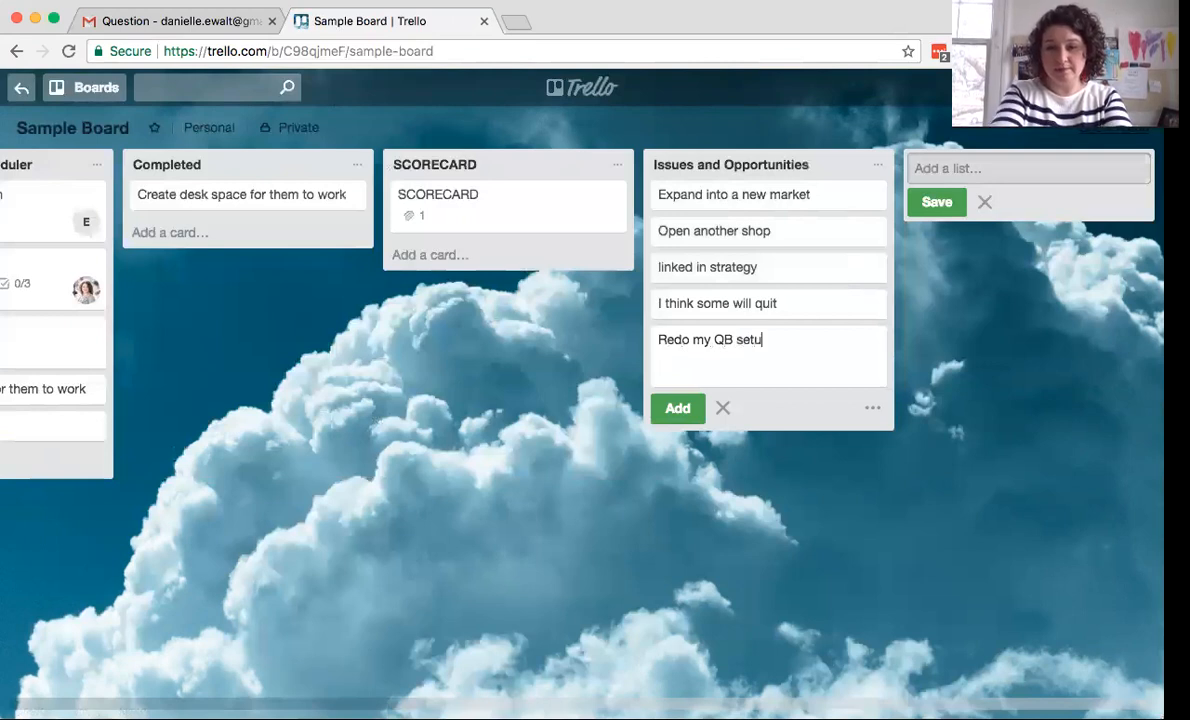
text(p)
key(Return)
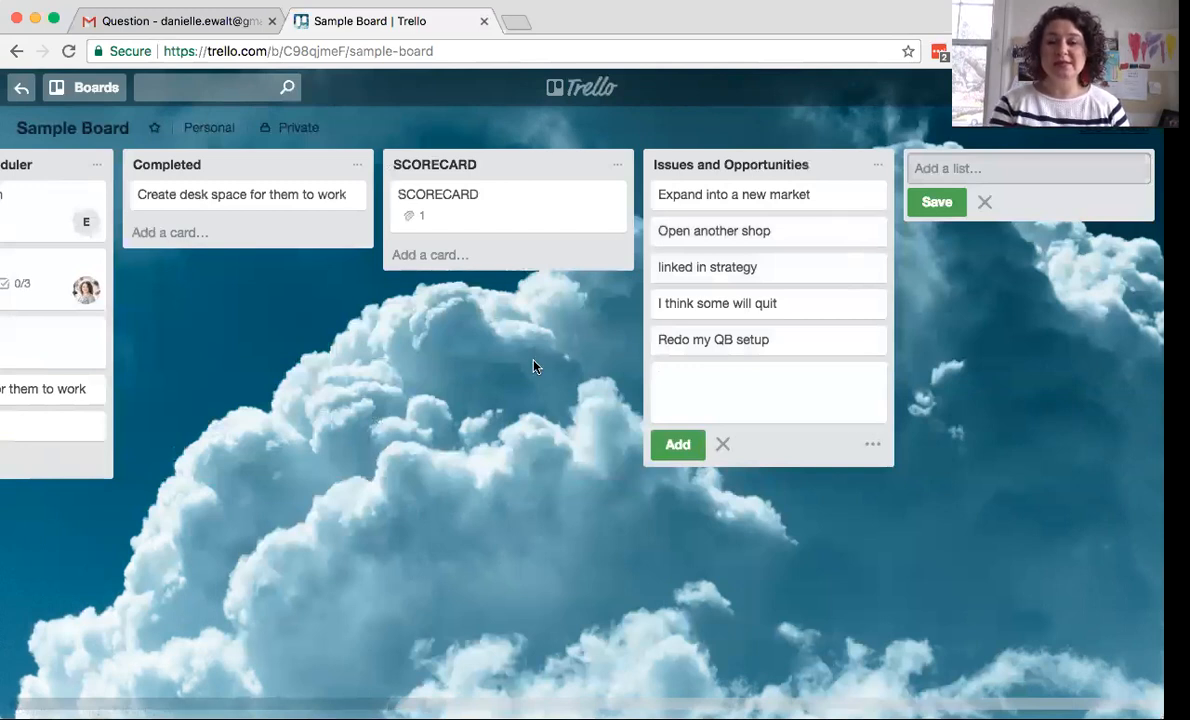
scroll(533, 366, left, 5)
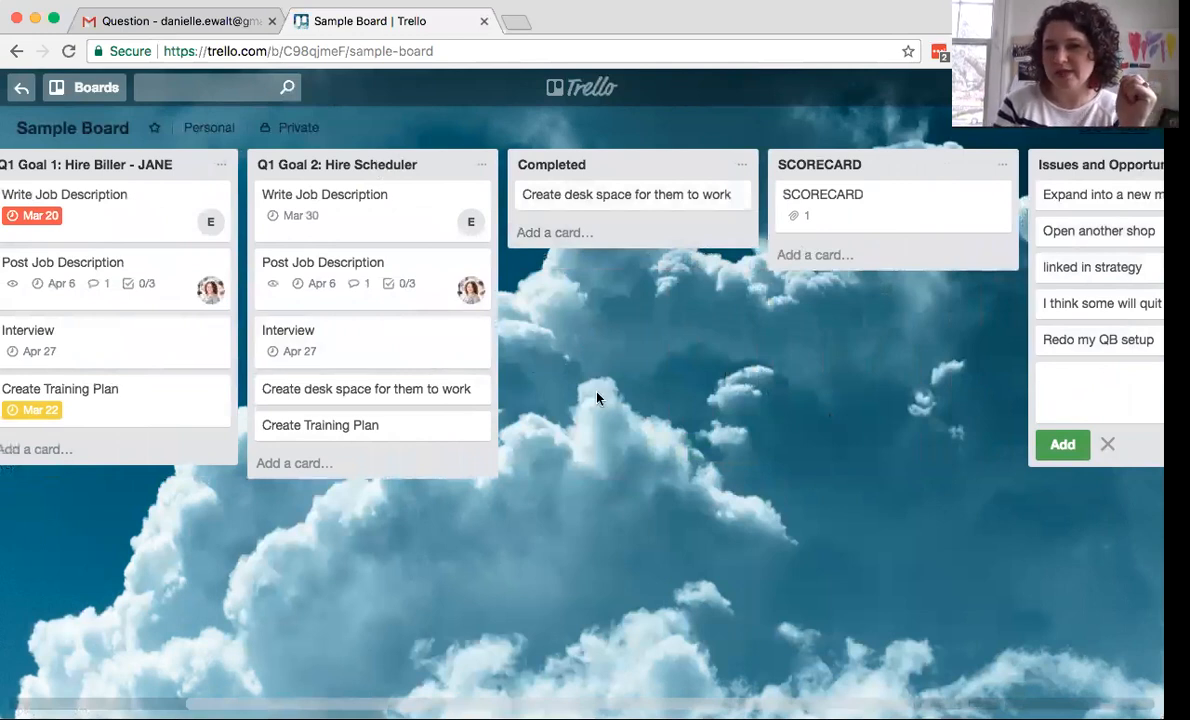
scroll(645, 407, left, 4)
scroll(645, 407, left, 2)
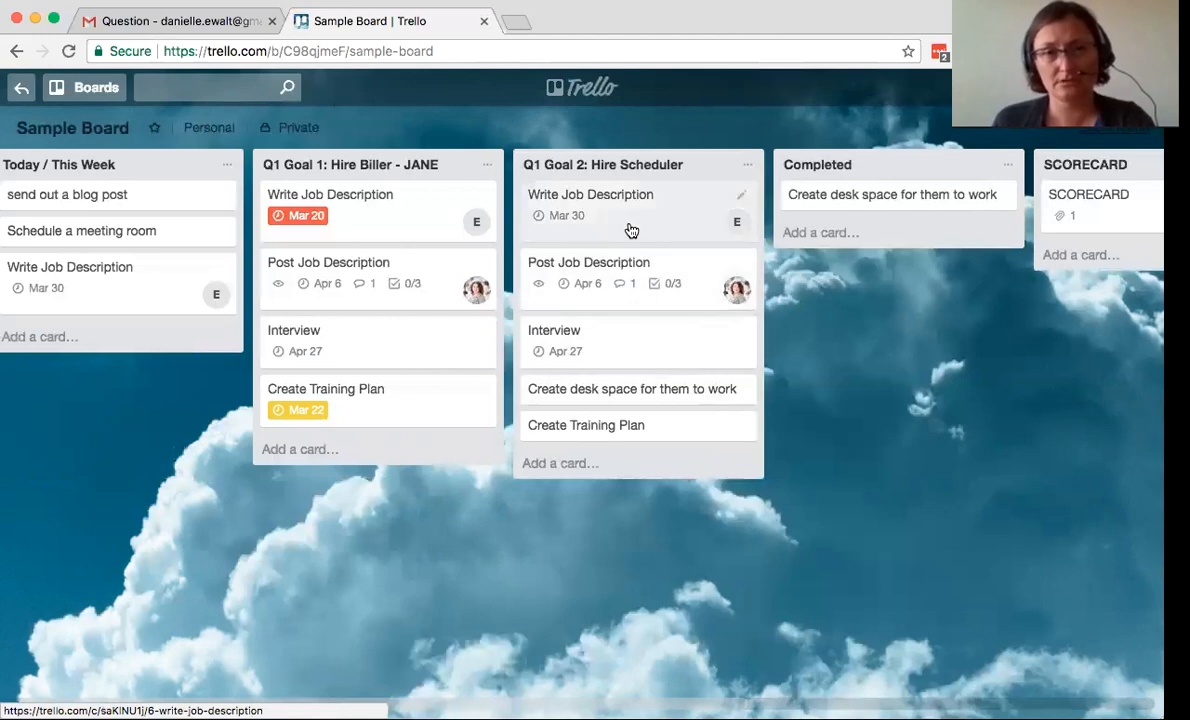
mouse_move(630, 226)
mouse_down()
mouse_move(847, 276)
mouse_move(876, 242)
mouse_move(890, 251)
mouse_move(638, 237)
mouse_up()
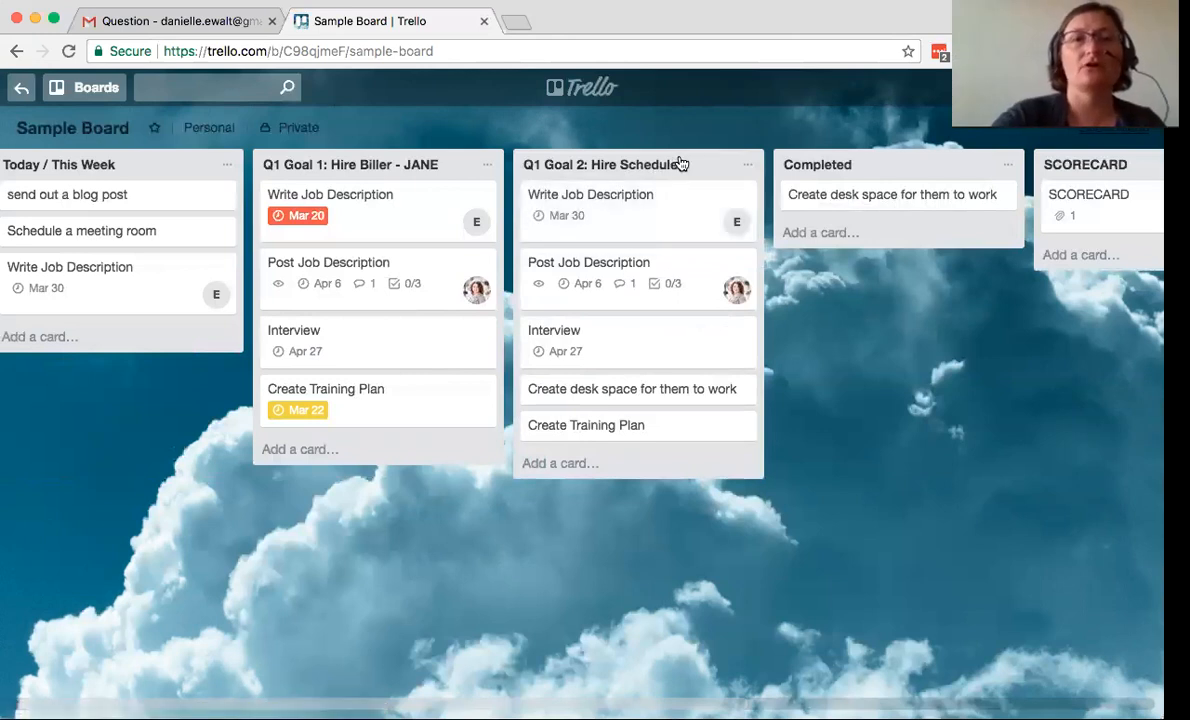
drag(680, 164, 655, 163)
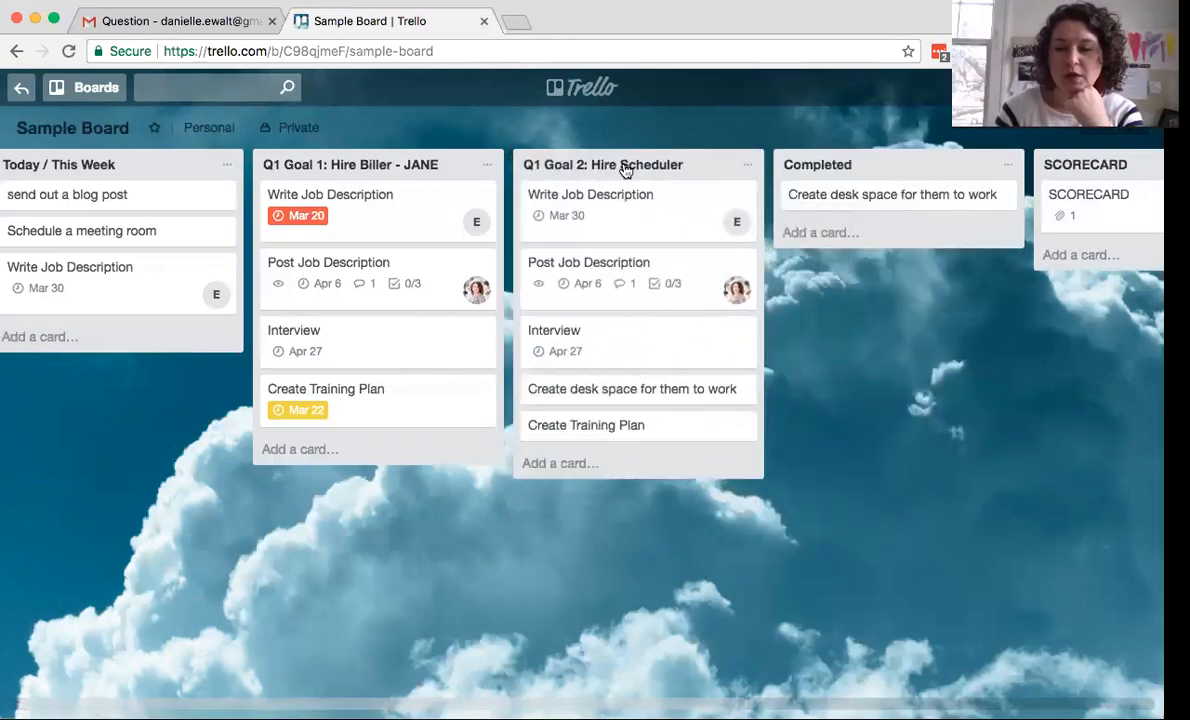
click(744, 166)
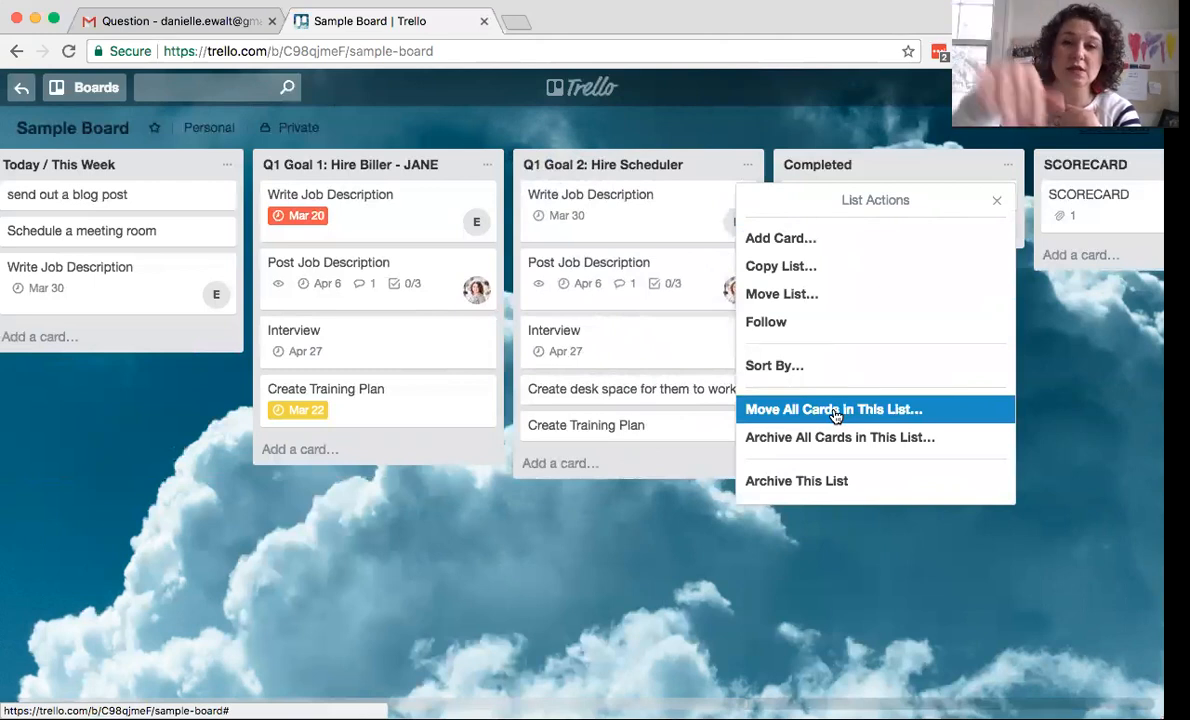
click(700, 163)
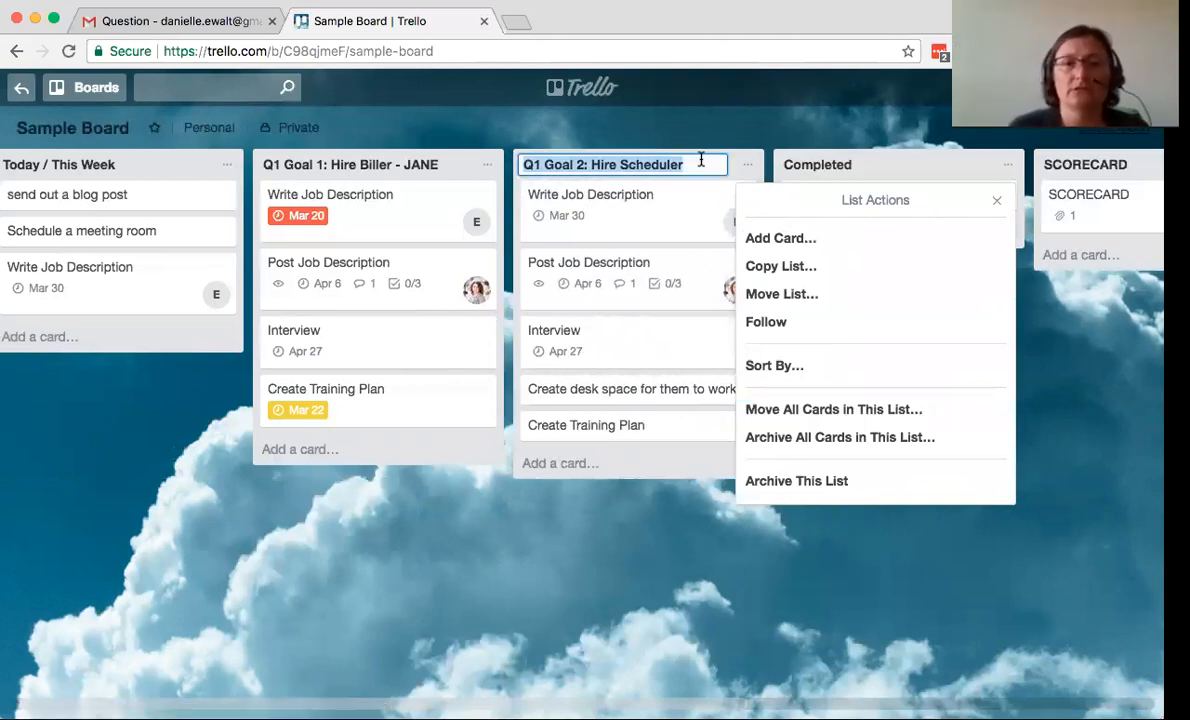
click(998, 202)
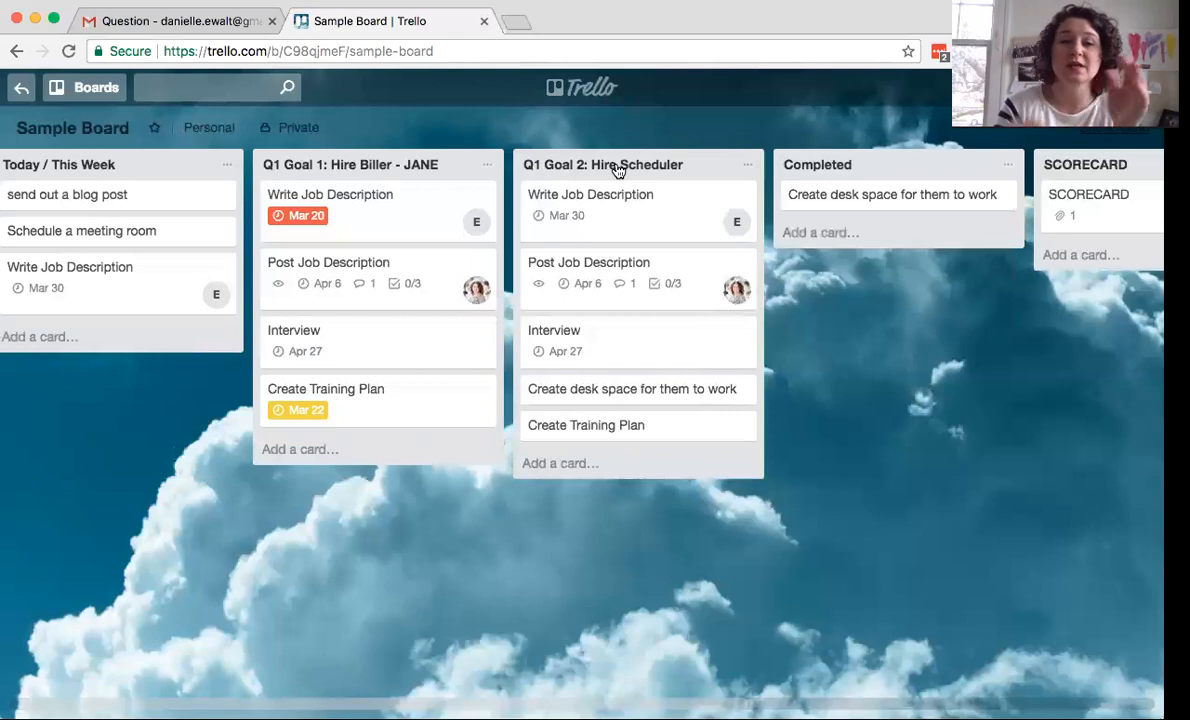
scroll(669, 191, right, 5)
scroll(669, 191, right, 10)
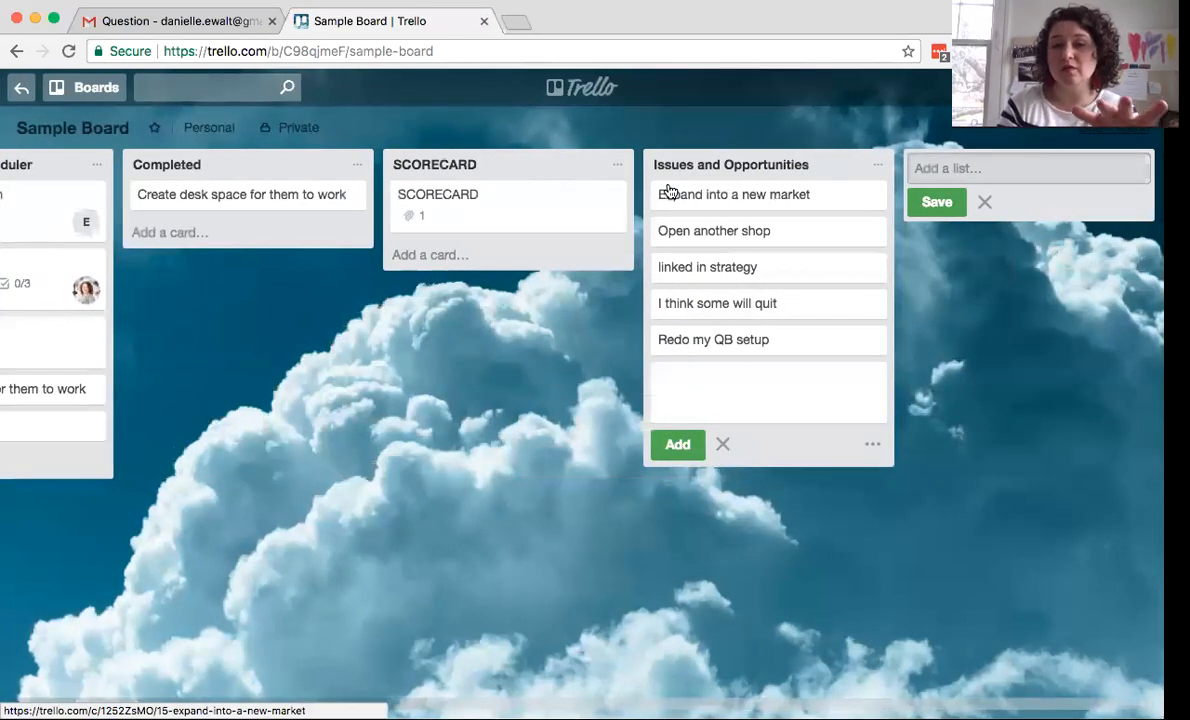
scroll(451, 368, left, 15)
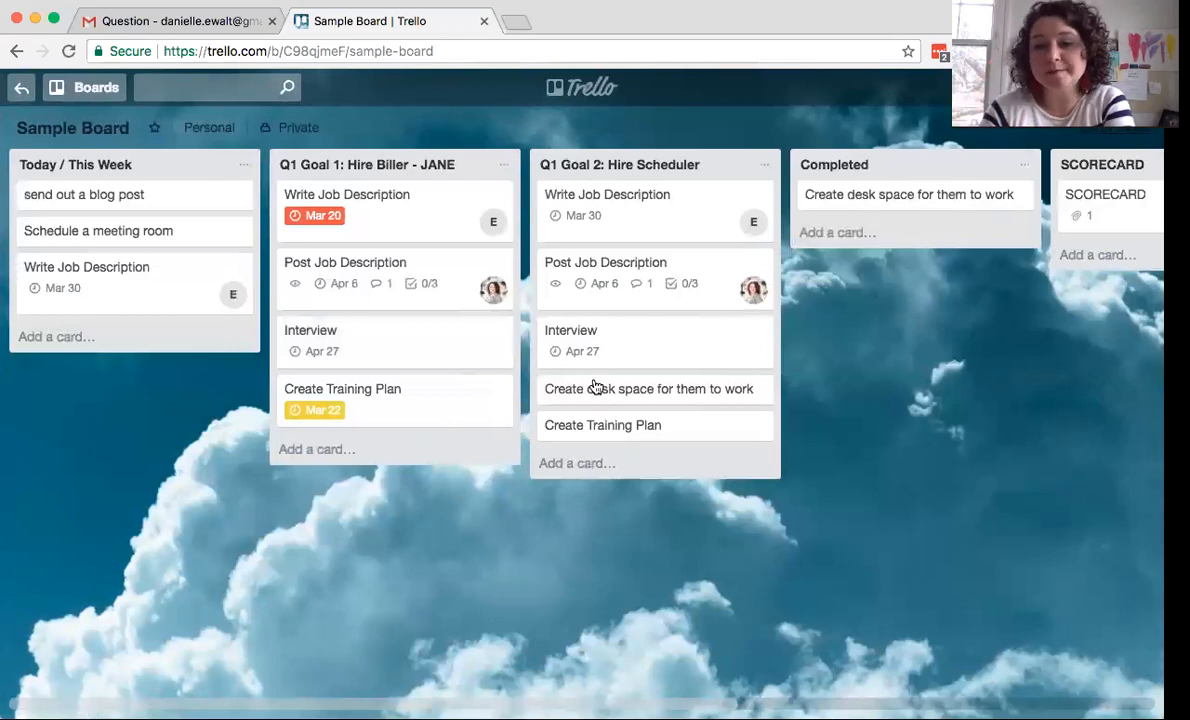
scroll(936, 404, right, 5)
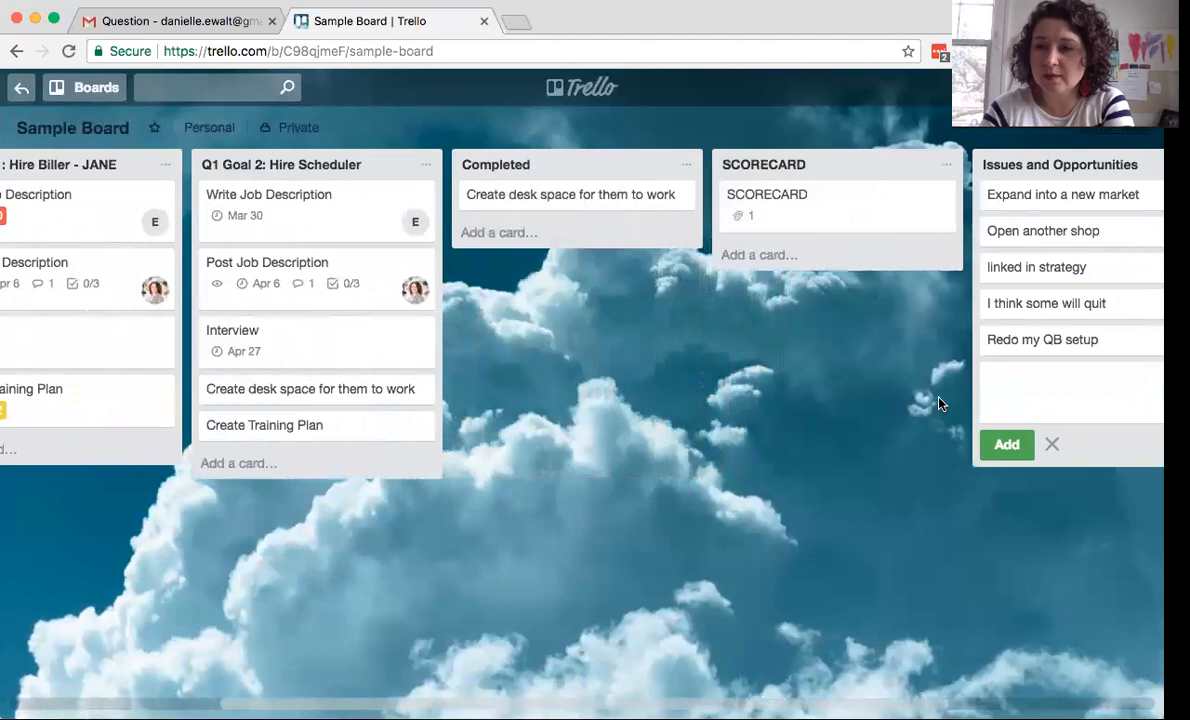
scroll(938, 404, right, 2)
- Open the board menu's More panel showing settings, labels, Copy Board and the board link
click(1120, 128)
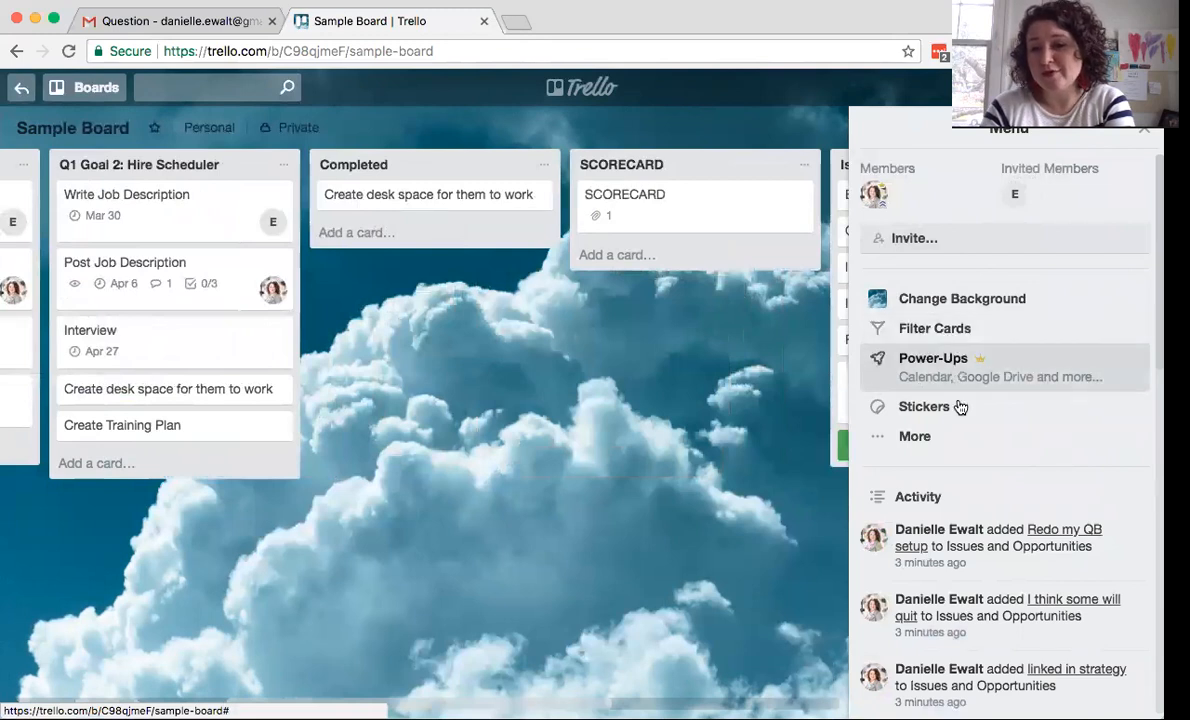
click(916, 436)
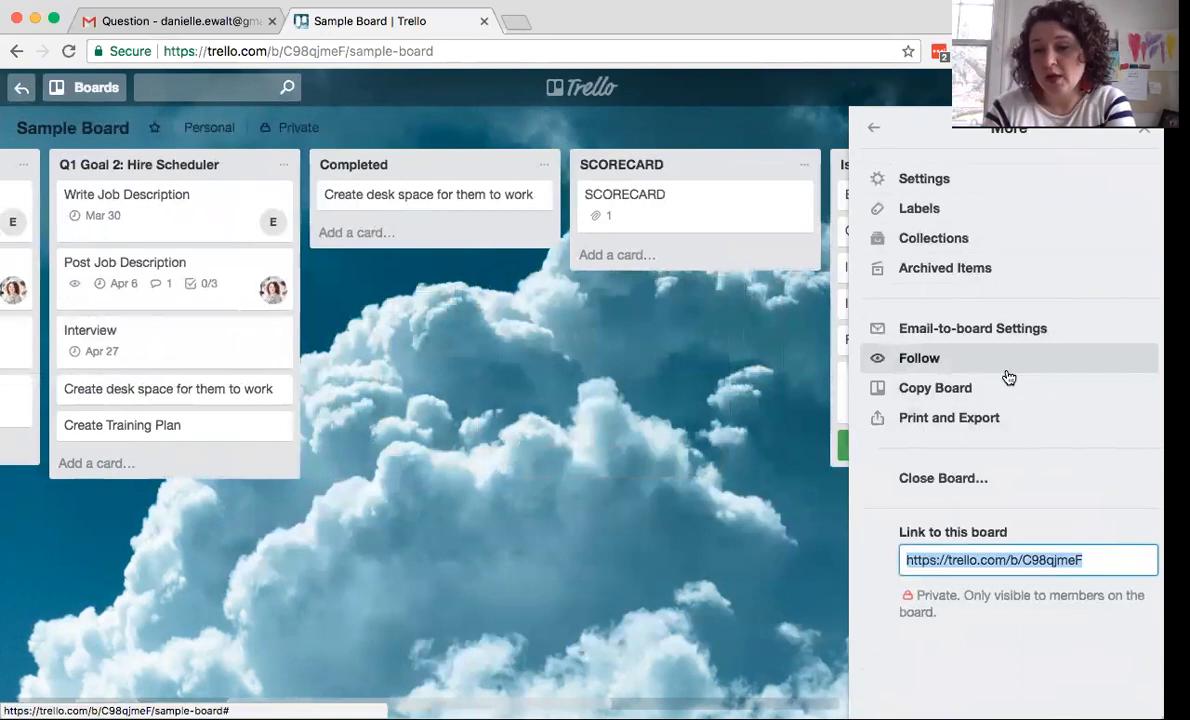
click(1144, 129)
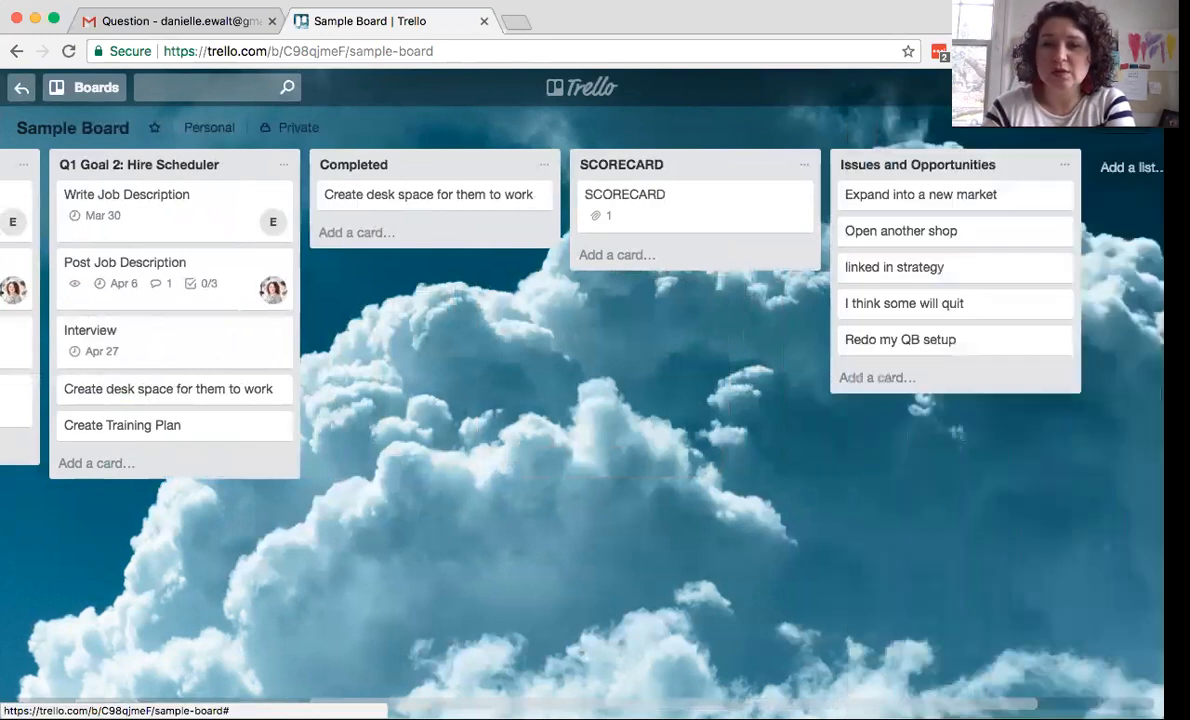
click(335, 232)
click(387, 199)
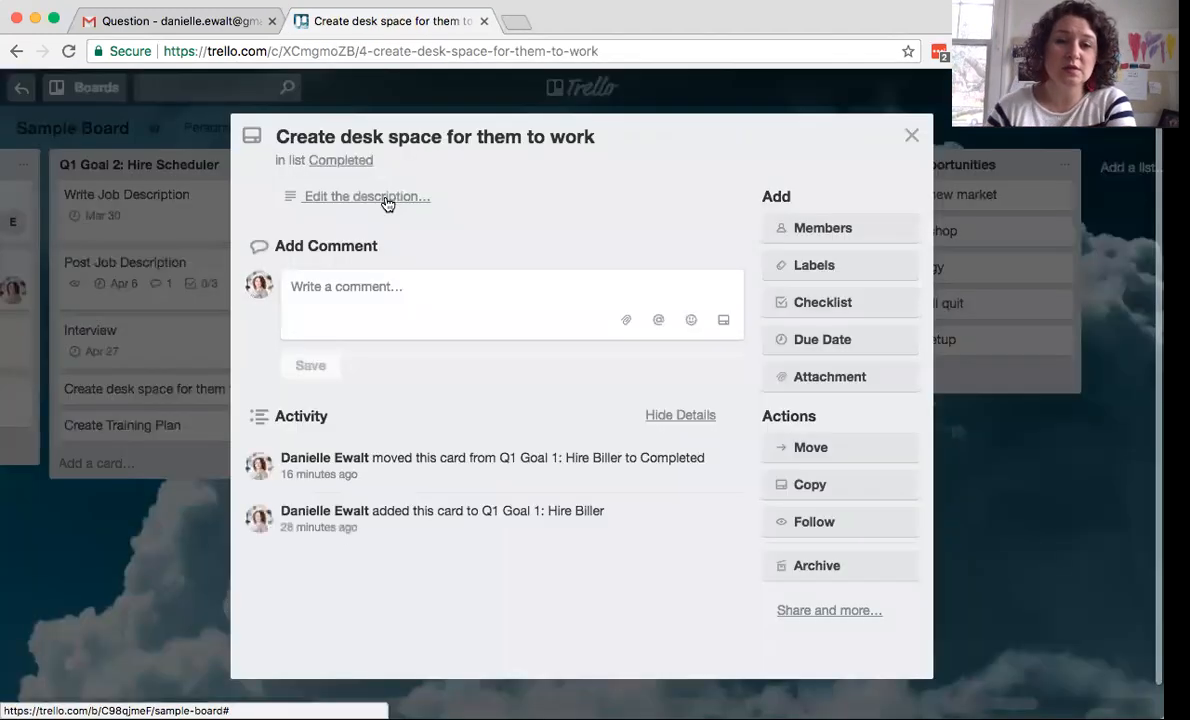
text(@boa)
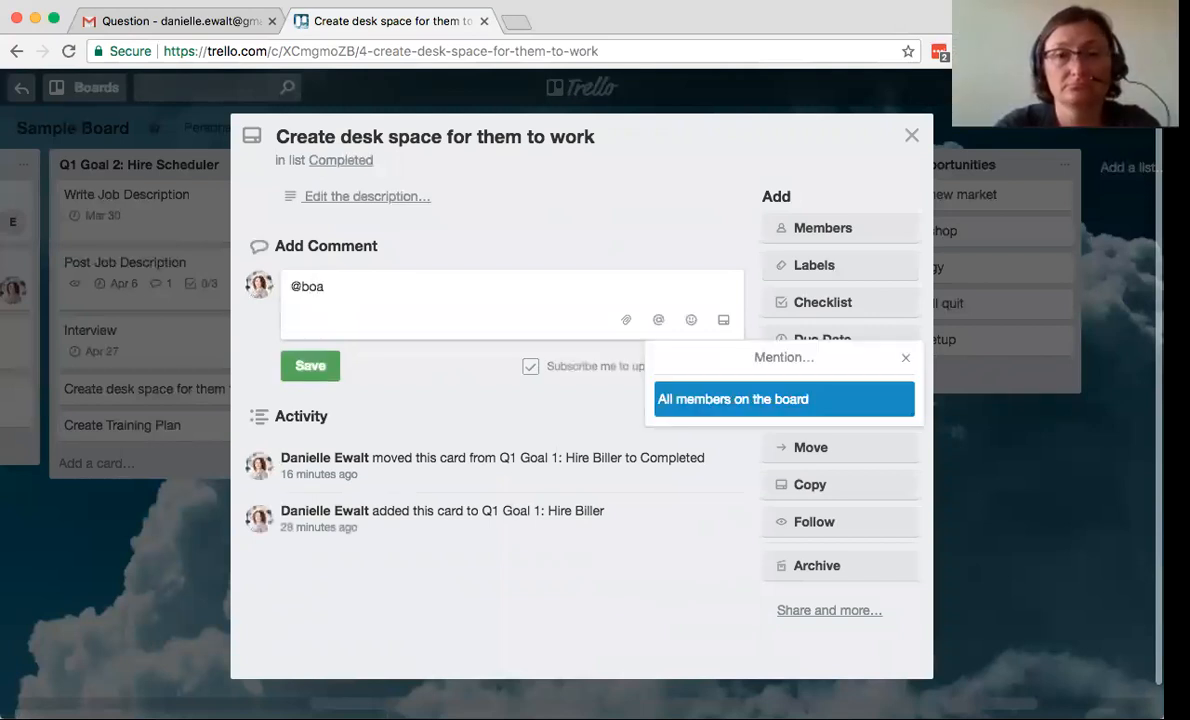
key(BackSpace)
key(BackSpace)
key(BackSpace)
key(BackSpace)
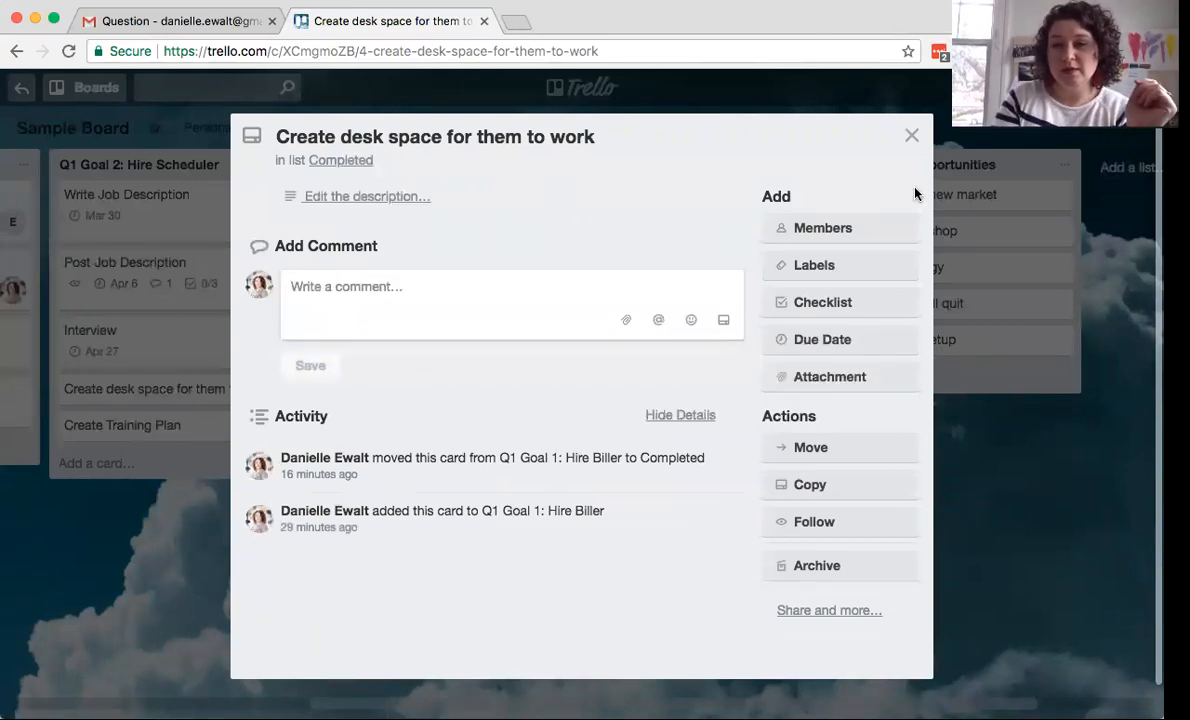
click(914, 138)
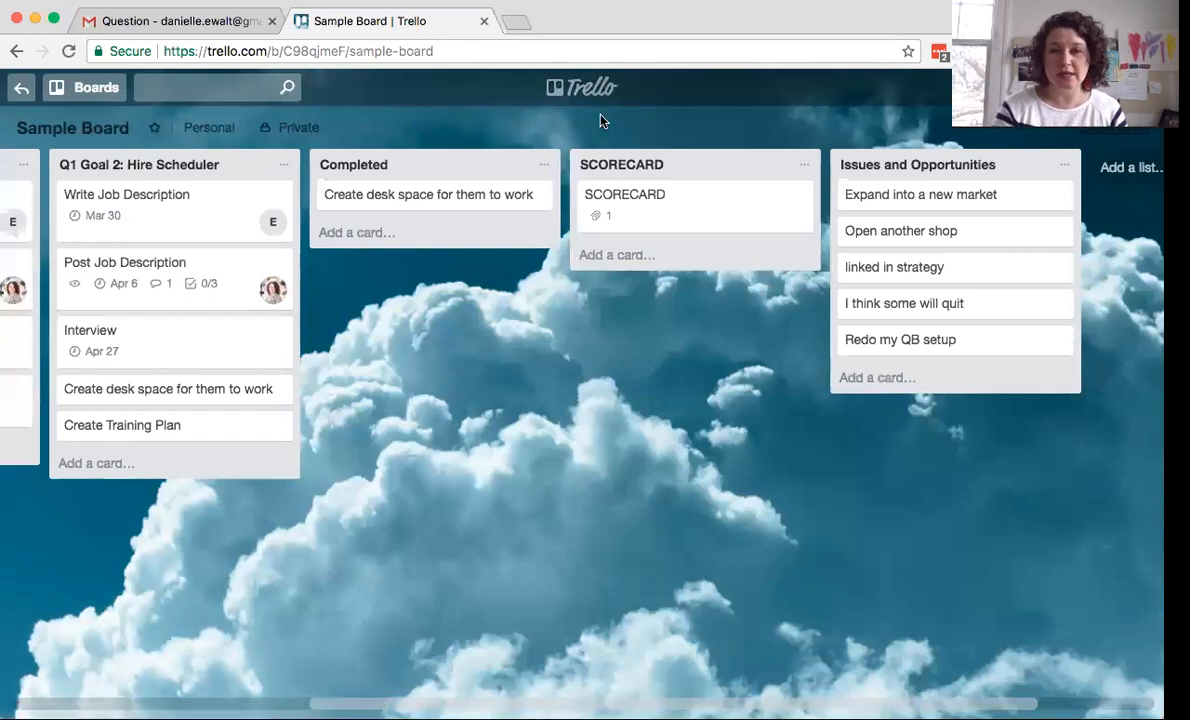
scroll(218, 220, left, 4)
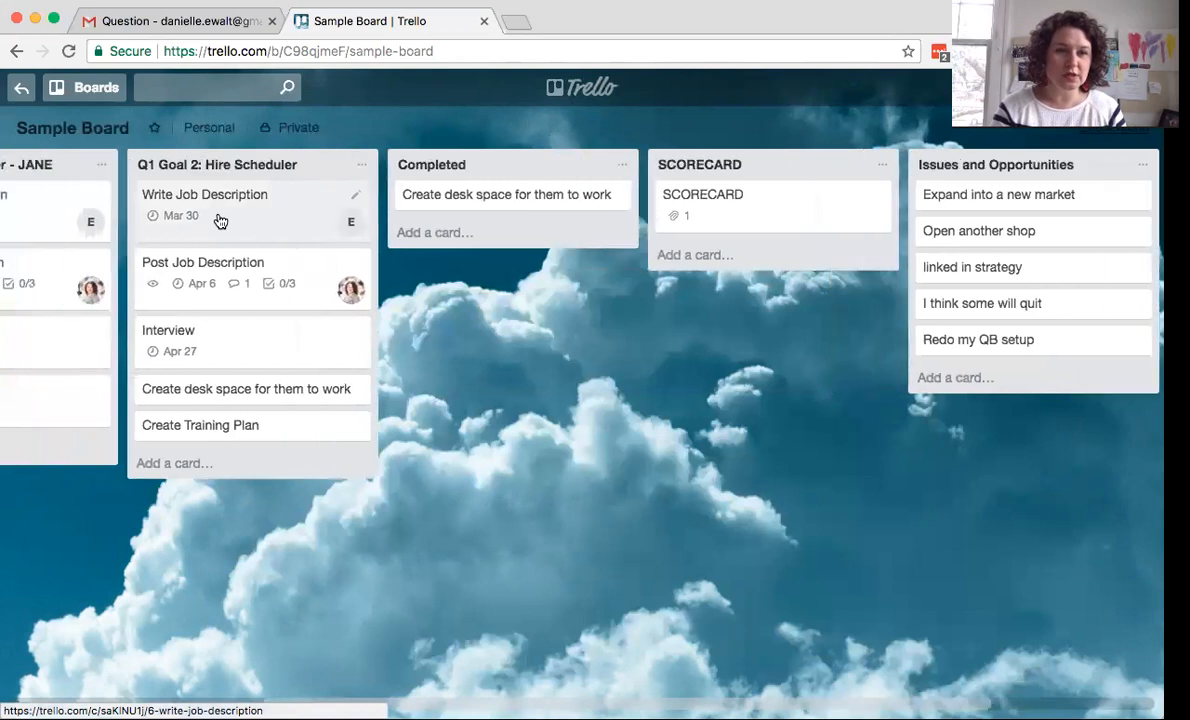